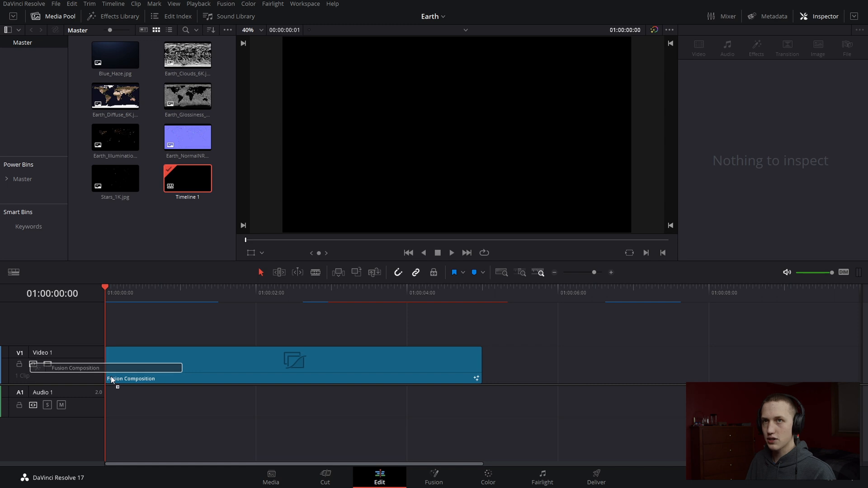
Move the playhead to 01:00:01:19, open the Fusion composition on the Fusion page and move MediaOut1 further along the node graph
left_click_drag(137, 294, 240, 310)
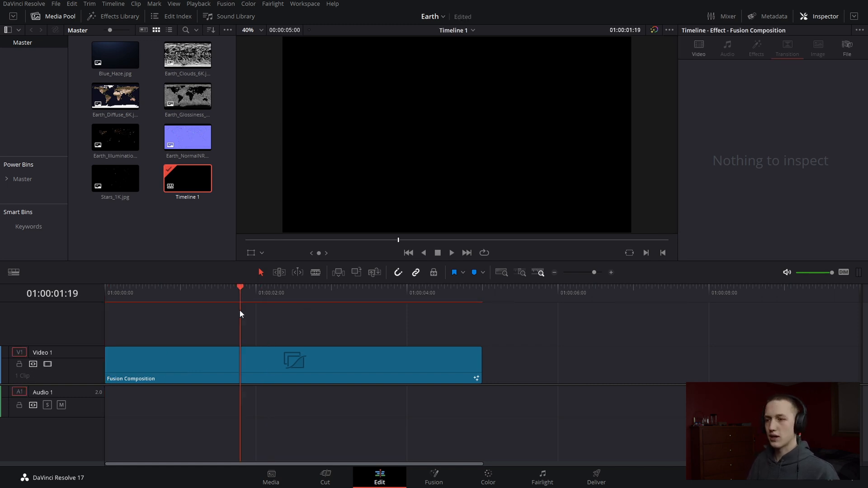
left_click(438, 484)
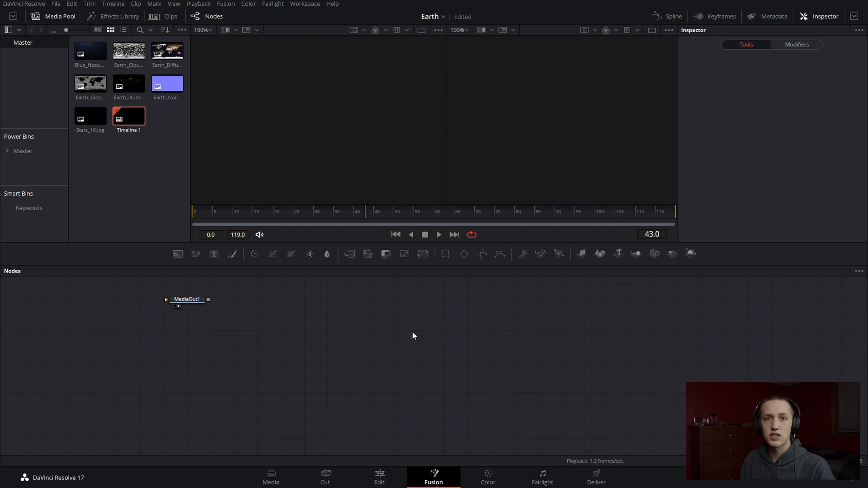
left_click_drag(331, 314, 646, 380)
Add Blue_Haze.jpg to the node graph and rename its node BlueHaze
left_click_drag(85, 50, 213, 319)
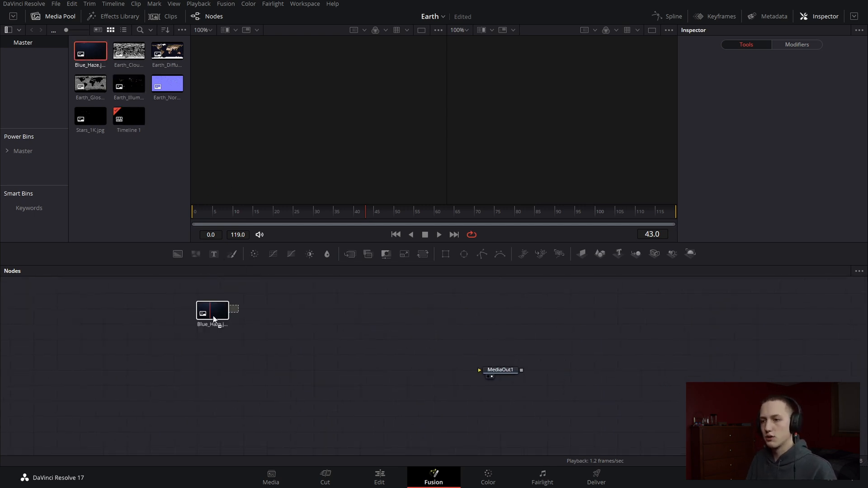
left_click_drag(221, 357, 222, 357)
key("F2")
type("Bl")
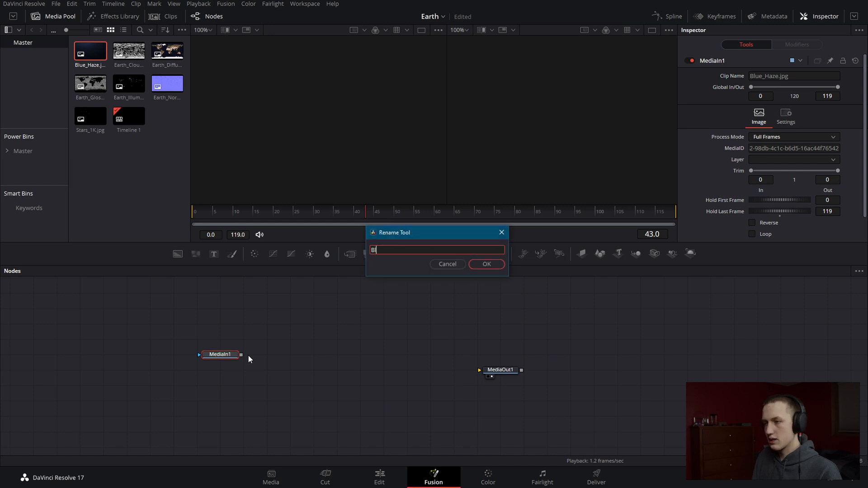
type("ueHaze")
key("Return")
Add Earth_Clouds_6K.jpg beside BlueHaze in the node graph and rename its node Clouds
left_click_drag(129, 51, 278, 359)
key("F2")
type("Clouds")
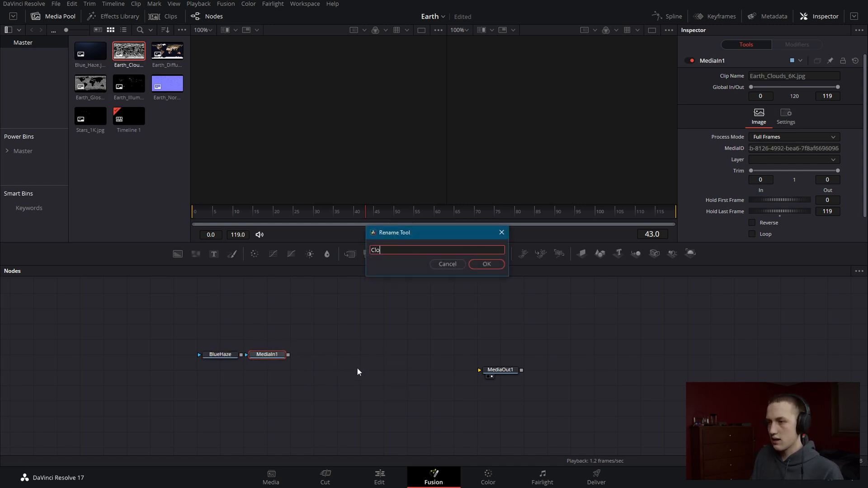
key("Return")
Add the remaining image files to the same node row, named Diffuse, Gloss, Illumination, Normal and Stars
left_click_drag(168, 51, 318, 355)
key("F2")
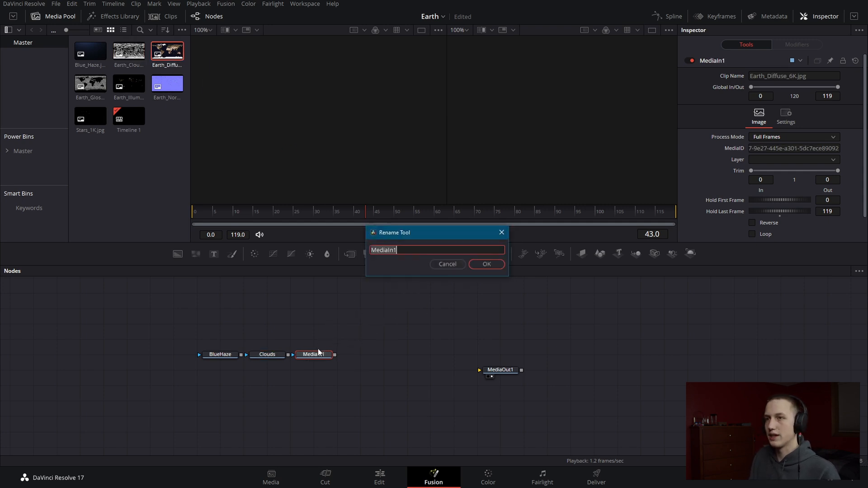
key("BackSpace")
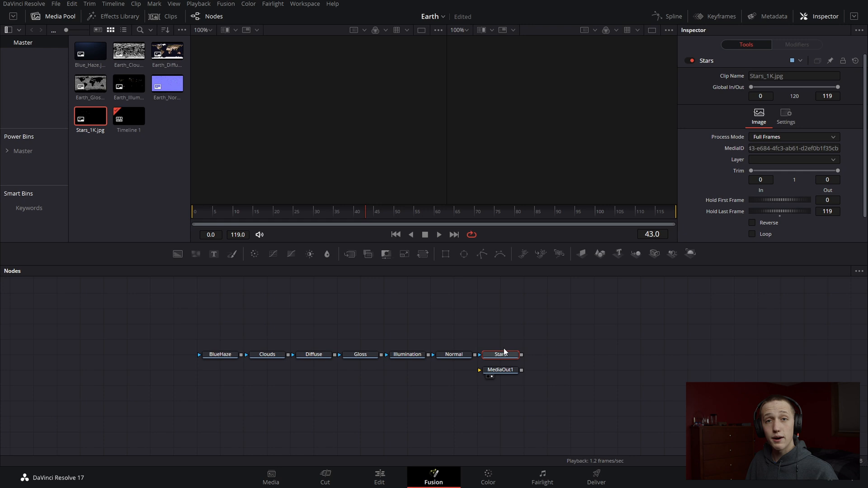
left_click_drag(530, 334, 25, 357)
left_click(316, 356)
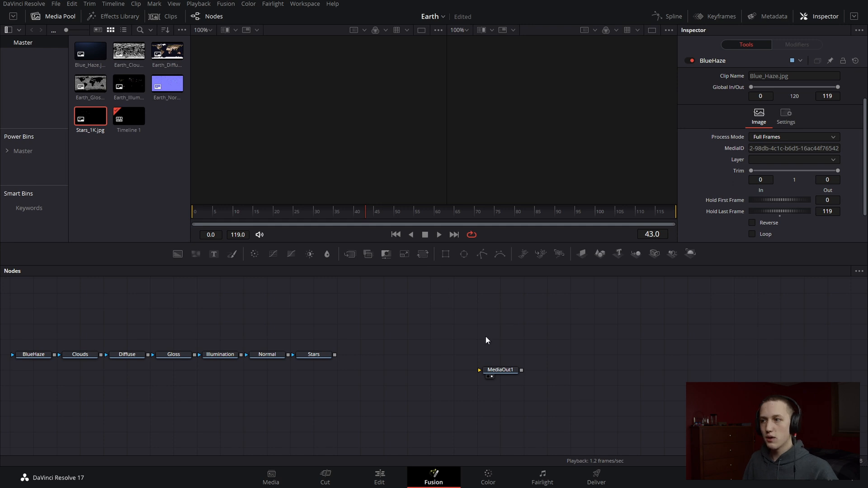
Add a Shape 3D node, display it in the first viewer and hide the Media Pool
scroll(488, 317, "up", 1)
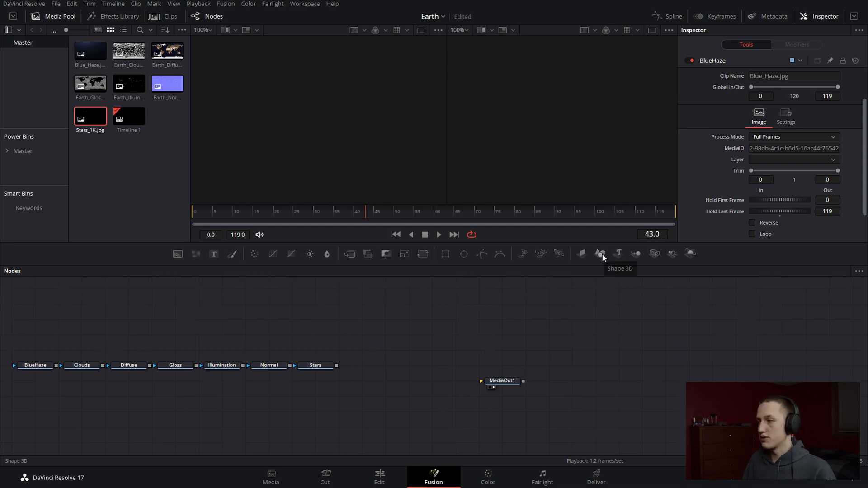
left_click_drag(602, 254, 395, 351)
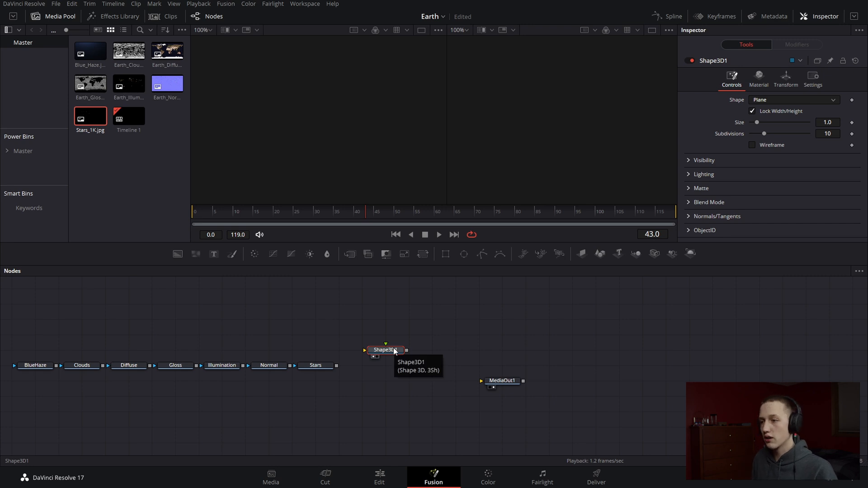
key("1")
left_click_drag(305, 80, 412, 92)
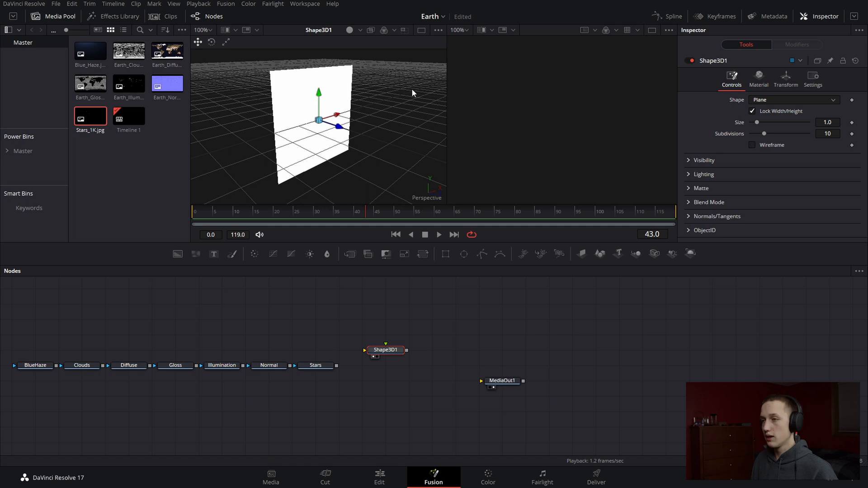
left_click(53, 16)
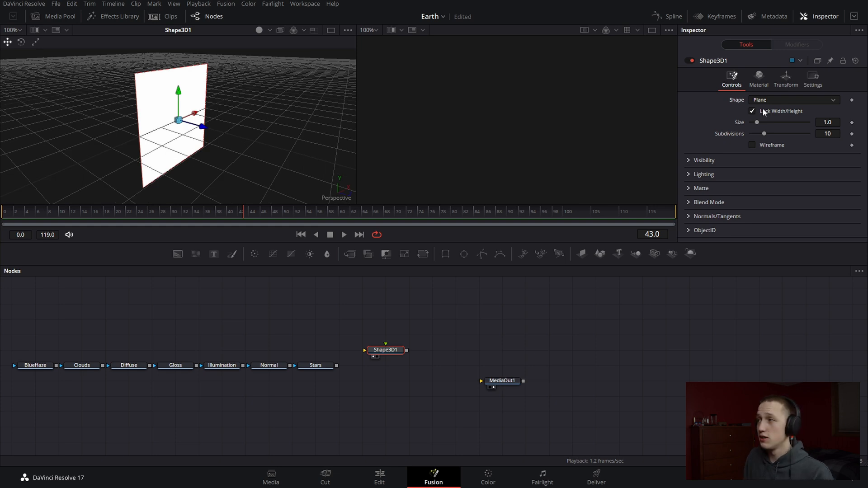
Change the Shape 3D node's shape to Sphere and set its radius to 10
left_click(773, 97)
left_click(777, 135)
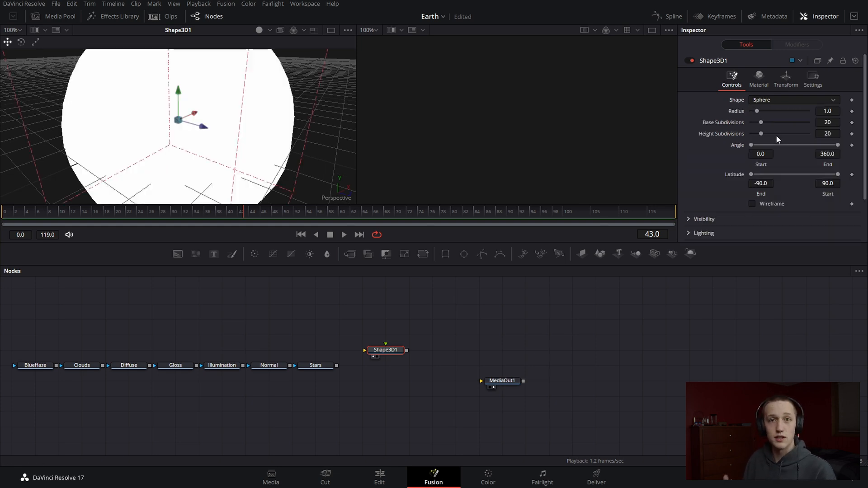
left_click_drag(758, 110, 811, 112)
scroll(215, 83, "down", 5)
left_click_drag(216, 83, 151, 121)
scroll(154, 123, "down", 3)
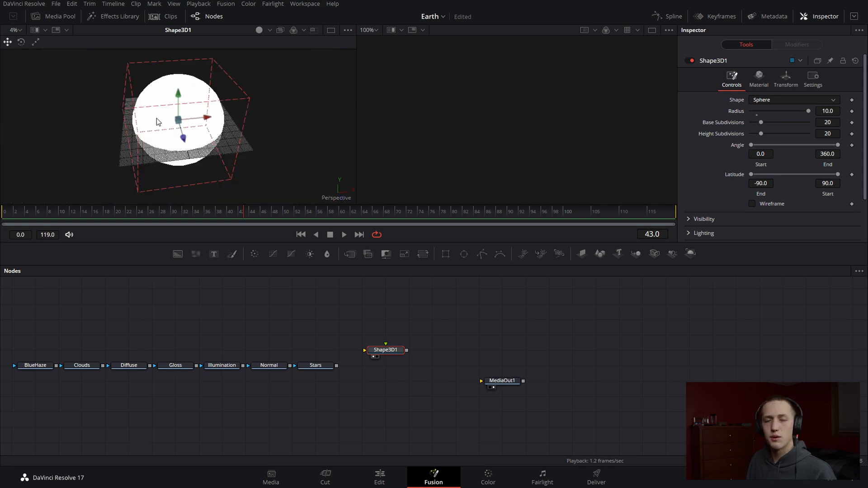
Link the sphere's Height Subdivisions to its Base Subdivisions with an expression
right_click(731, 135)
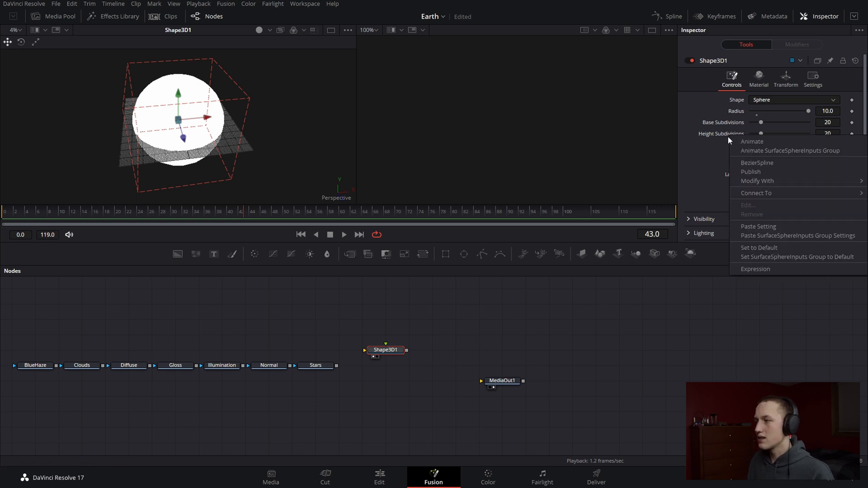
left_click(768, 266)
left_click_drag(753, 145, 713, 124)
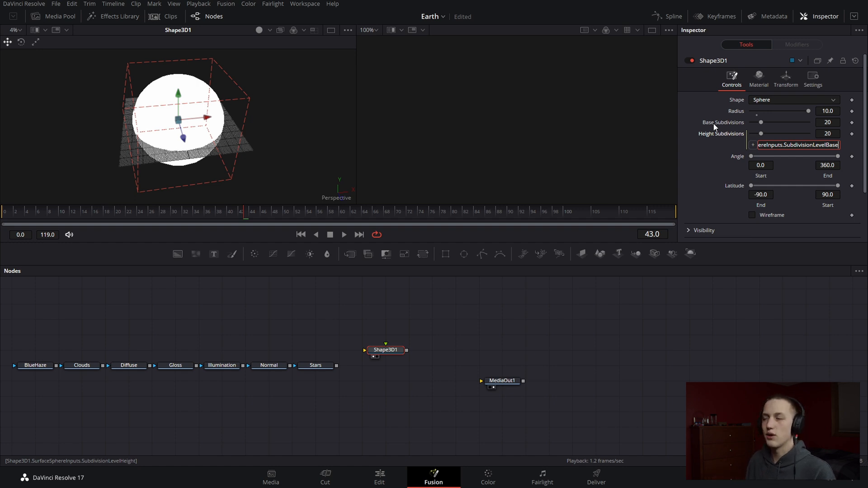
key("Tab")
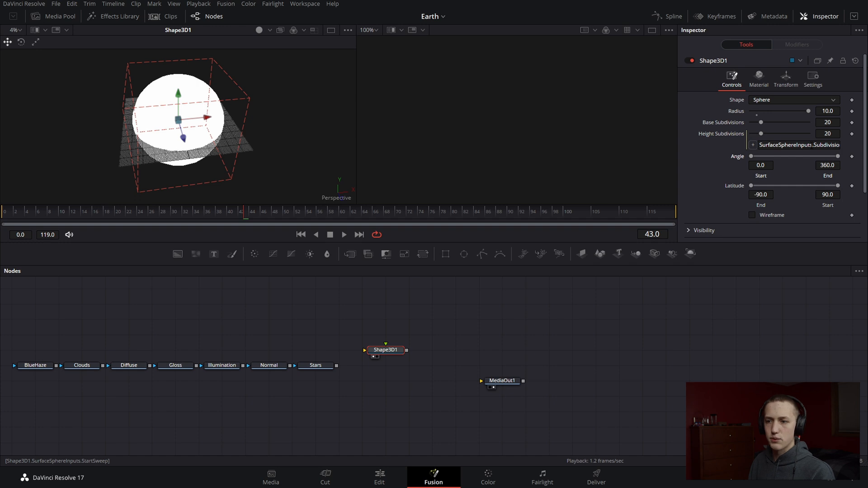
Space out the nodes, move Diffuse above the image row and add a Ward material node after it
left_click_drag(502, 381, 620, 381)
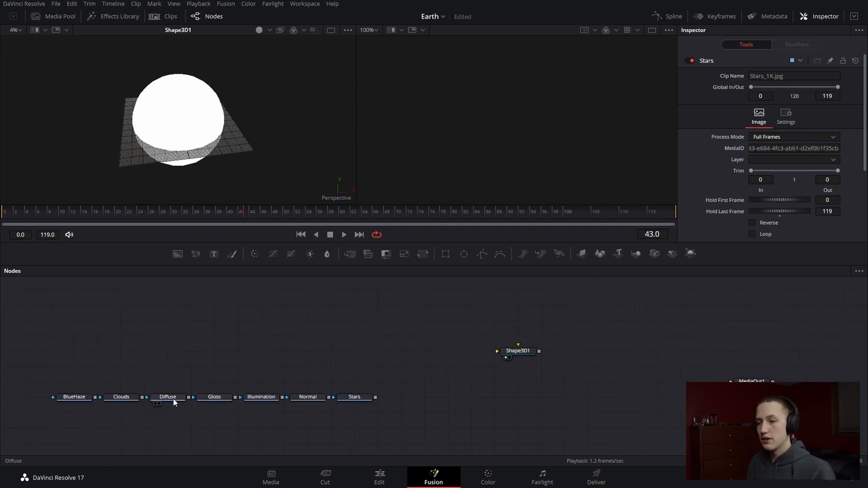
left_click_drag(363, 352, 334, 356)
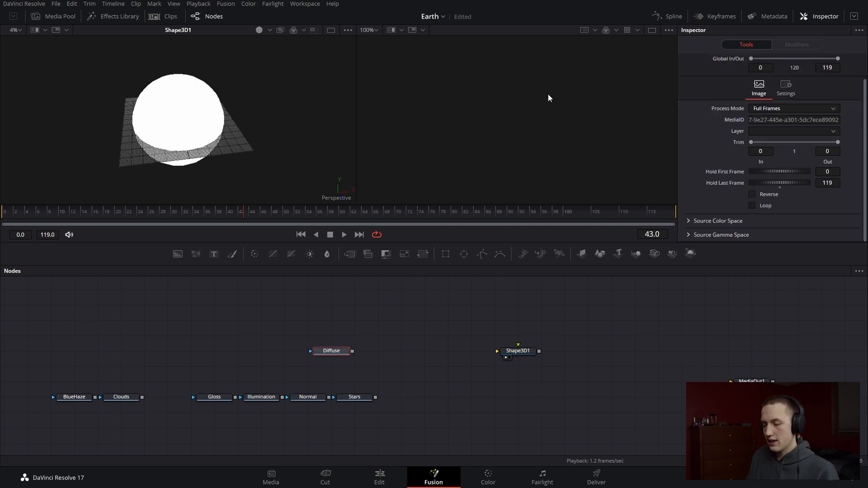
key("shift+space")
type("trans")
key("BackSpace")
key("BackSpace")
key("BackSpace")
key("BackSpace")
key("BackSpace")
type("ward")
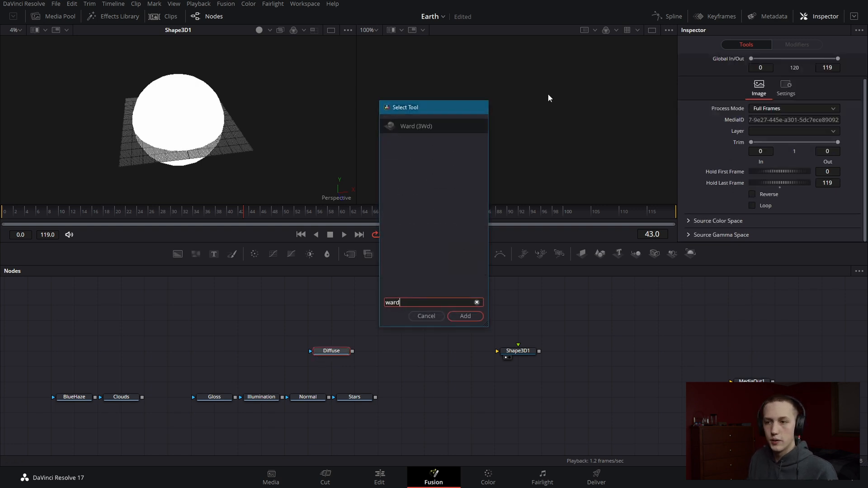
key("Return")
Connect the Ward node's output to the sphere's material input and inspect the textured globe
left_click_drag(399, 351, 524, 353)
left_click(525, 352)
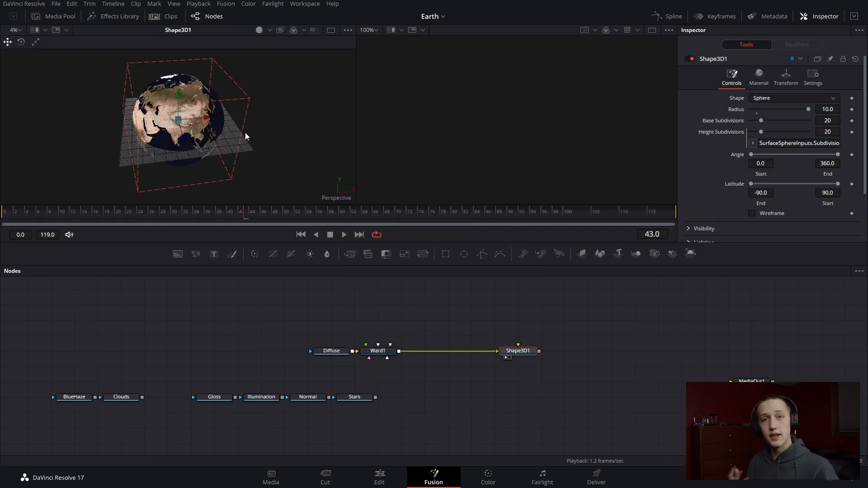
left_click_drag(245, 132, 223, 106)
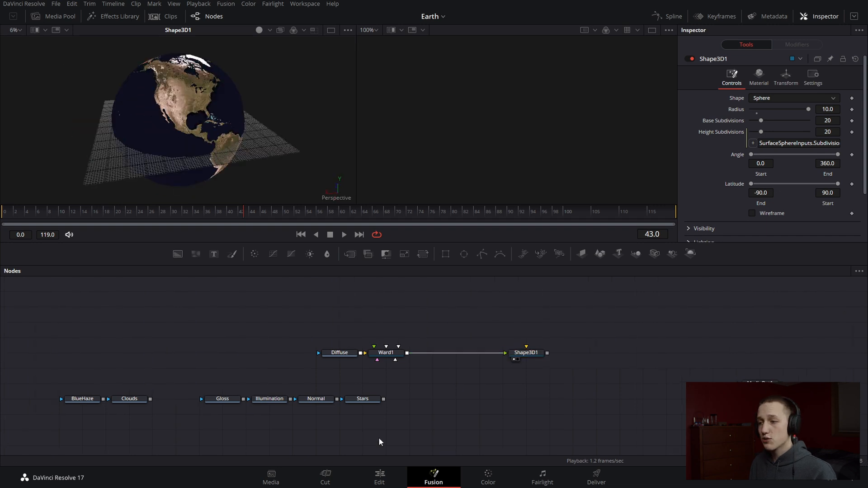
Place the Normal node below Diffuse and add a Bump Map node after it
left_click_drag(400, 393, 114, 415)
left_click_drag(328, 400, 354, 387)
left_click(291, 411)
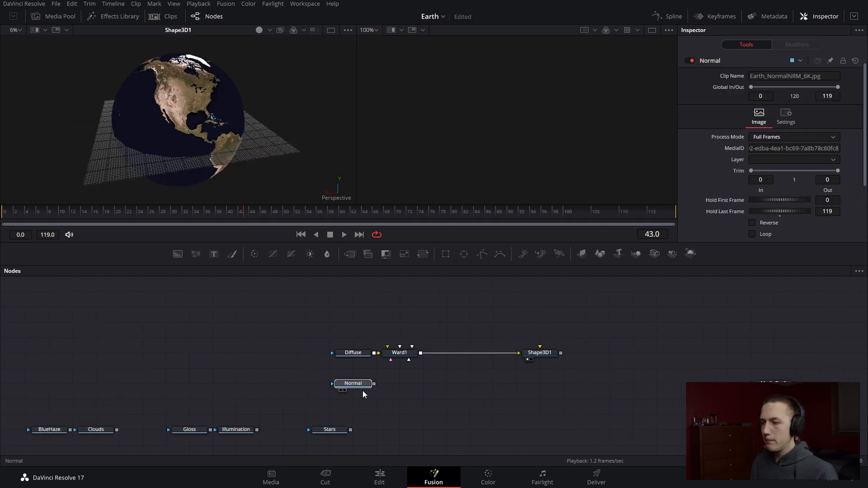
key("shift+space")
type("ward")
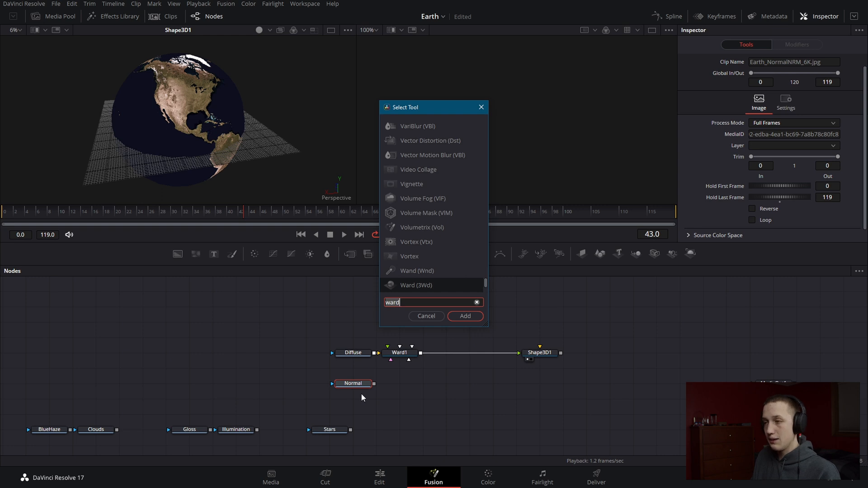
key("BackSpace")
key("BackSpace")
key("BackSpace")
key("BackSpace")
type("bump")
key("Return")
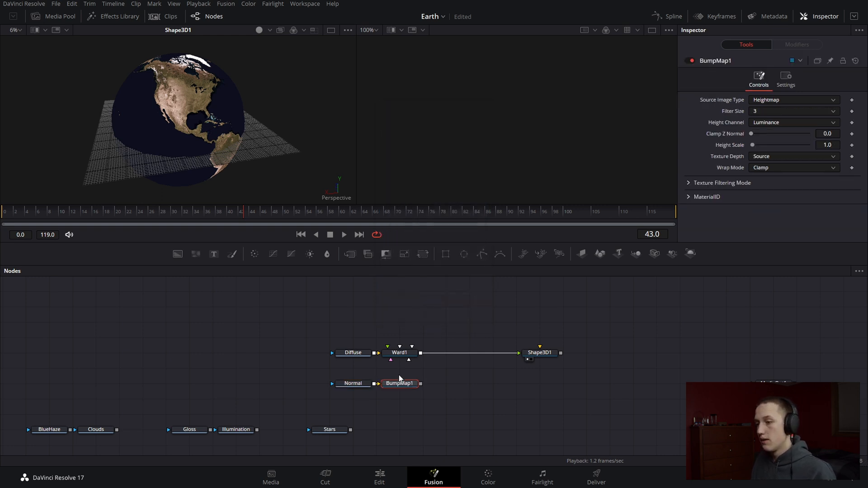
Connect the Bump Map node to the Ward node's Bumpmap Material input
left_click_drag(421, 384, 410, 355)
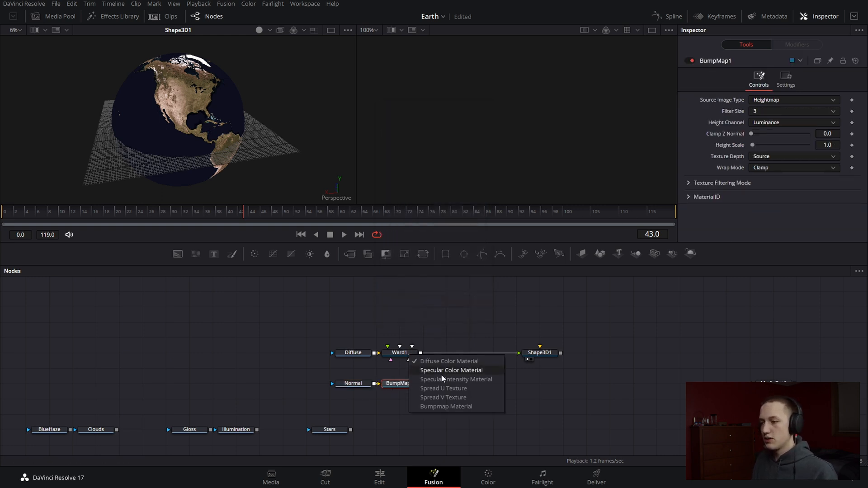
left_click(444, 407)
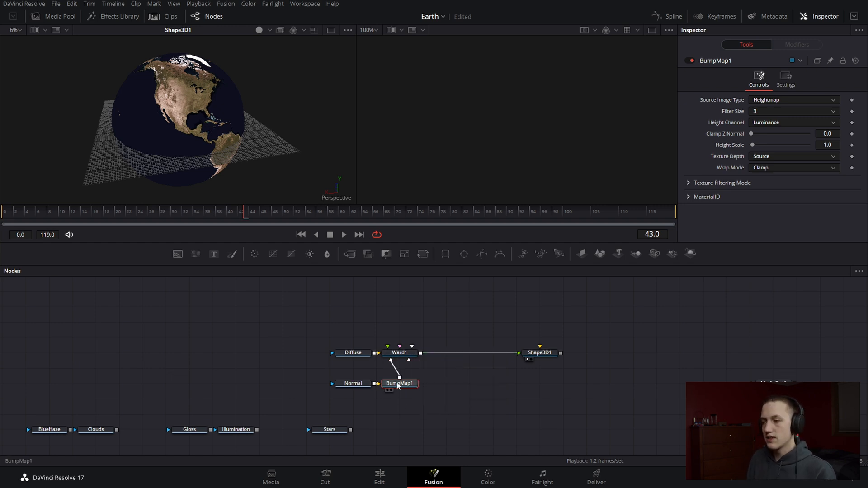
left_click_drag(401, 379, 459, 368)
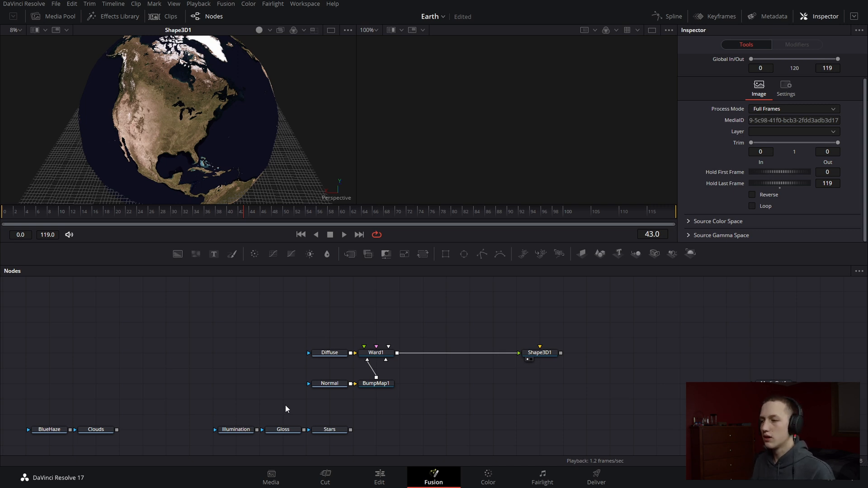
Move the Shape3D1 node slightly closer to the Ward node and rename it EarthSphere
left_click_drag(538, 360, 514, 360)
key("F2")
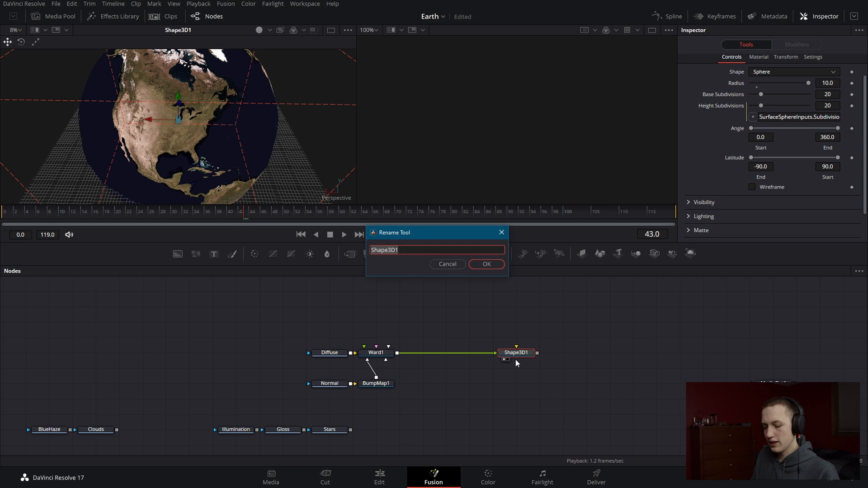
type("EarthSphere")
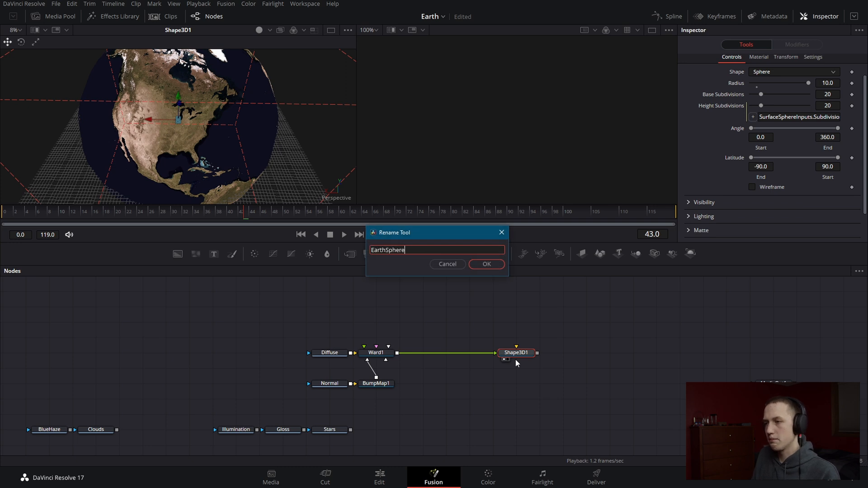
key("Return")
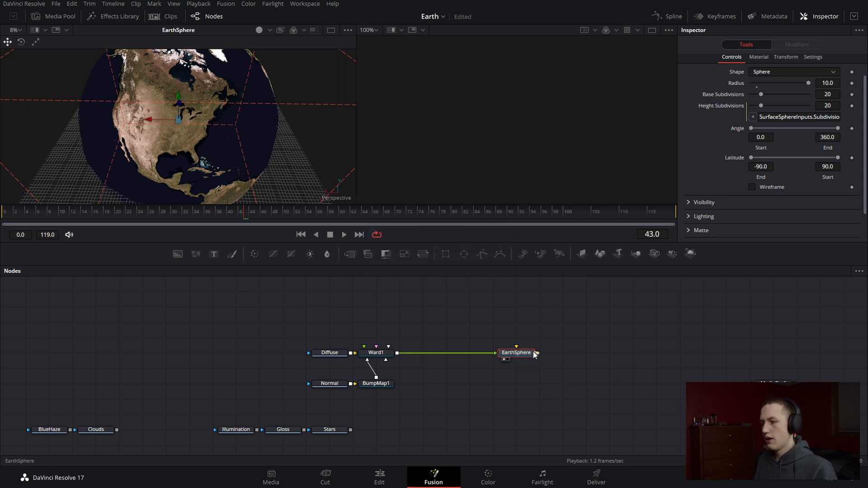
Add a Merge 3D node after EarthSphere
key("shift+space")
type("merge3d")
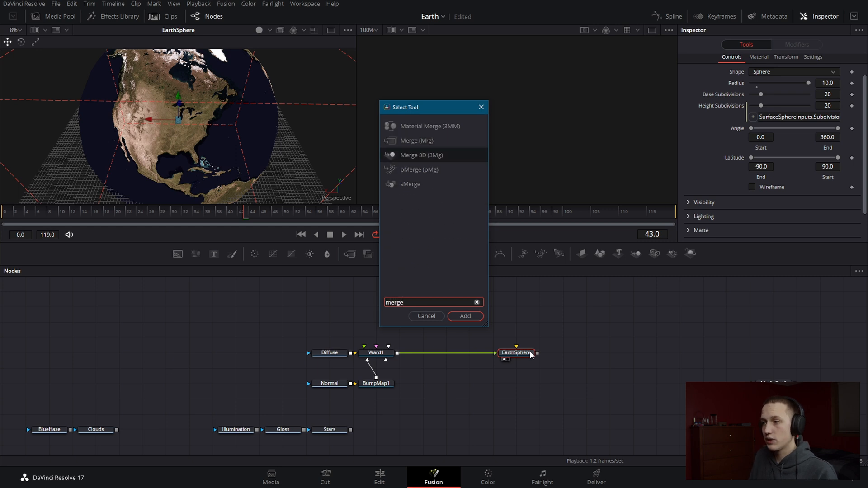
key("Return")
Add a Renderer 3D node after Merge3D1, display it fitted in the second viewer and move it further along the graph
key("shift+space")
type("Rend")
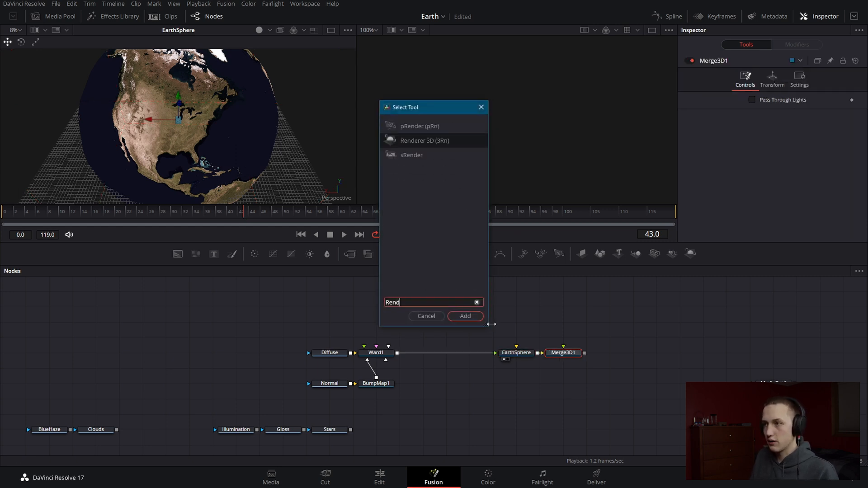
key("Return")
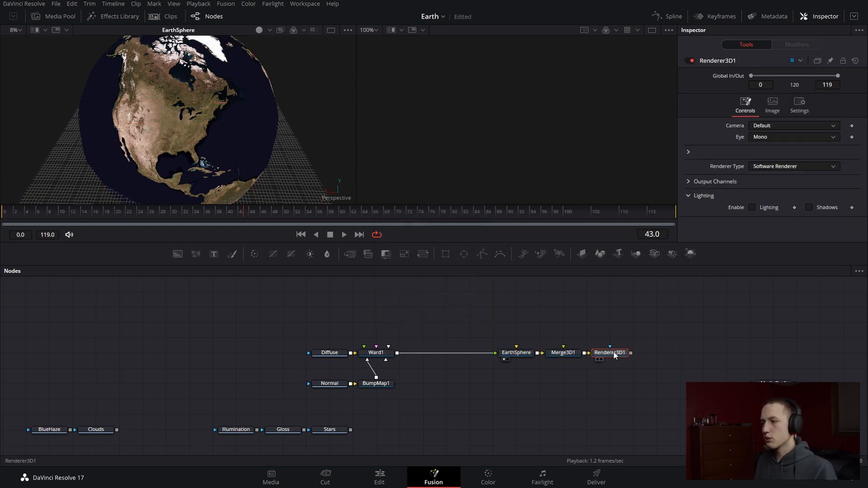
key("2")
key("ctrl+f")
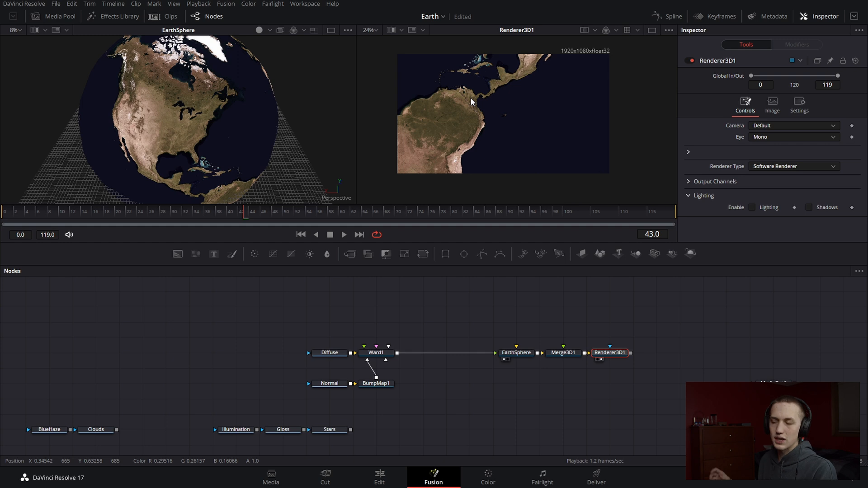
mouse_move(633, 352)
left_mouse_down()
mouse_move(568, 354)
mouse_move(626, 356)
left_mouse_up()
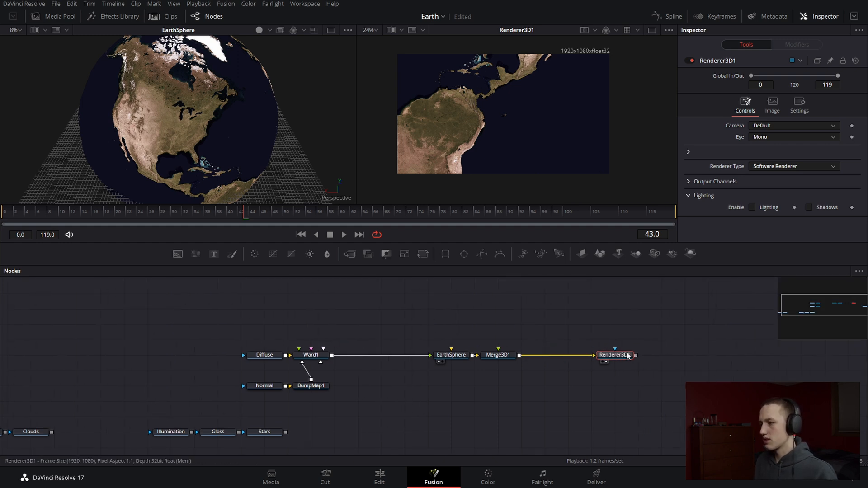
Connect Renderer3D1 to MediaOut1 and space Merge3D1 and Renderer3D1 out evenly between EarthSphere and MediaOut1
left_click_drag(730, 372, 755, 358)
left_click_drag(636, 355, 711, 356)
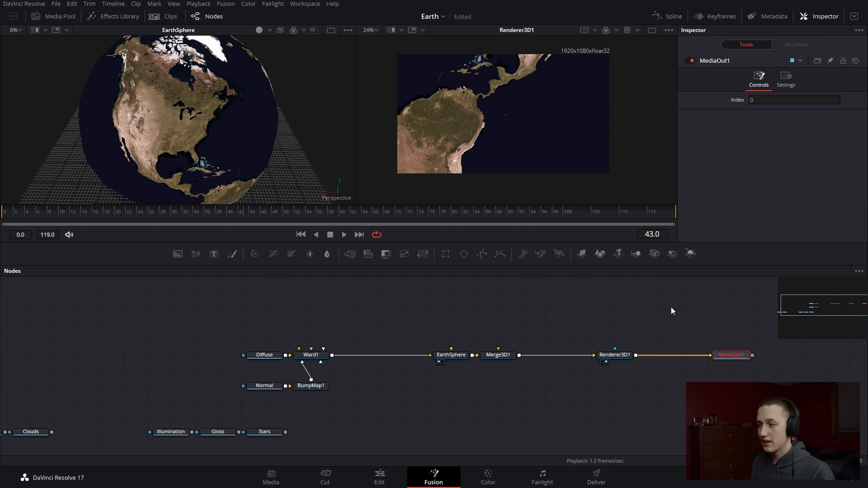
left_click_drag(491, 364, 537, 367)
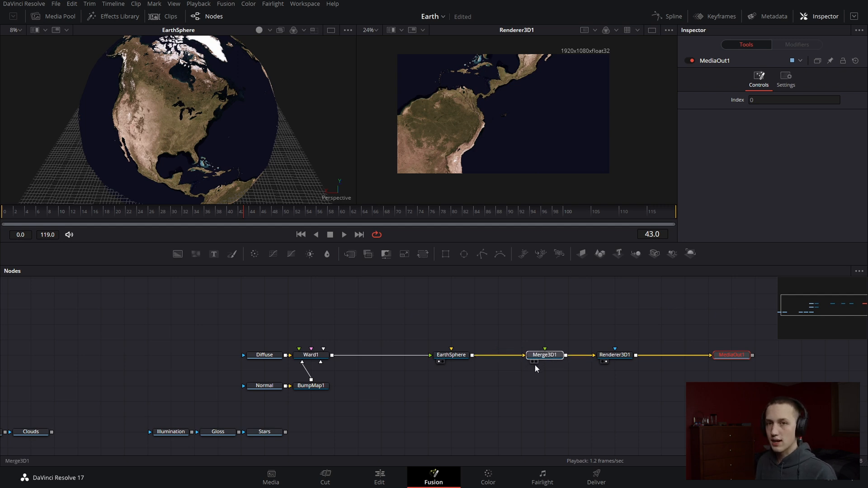
left_click_drag(616, 358, 640, 358)
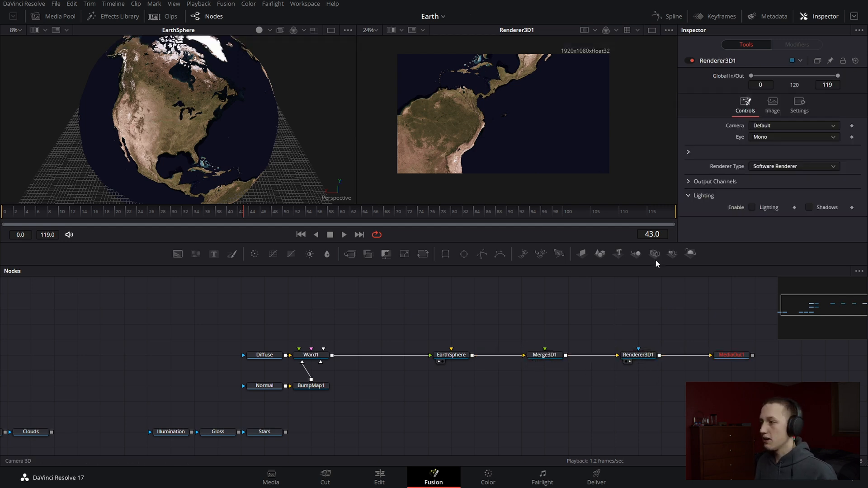
Add a Camera 3D node above Merge3D1, connect it to the merge and display Merge3D1 in the first viewer
left_click_drag(657, 264, 545, 325)
left_click_drag(566, 324, 550, 356)
left_click(549, 357)
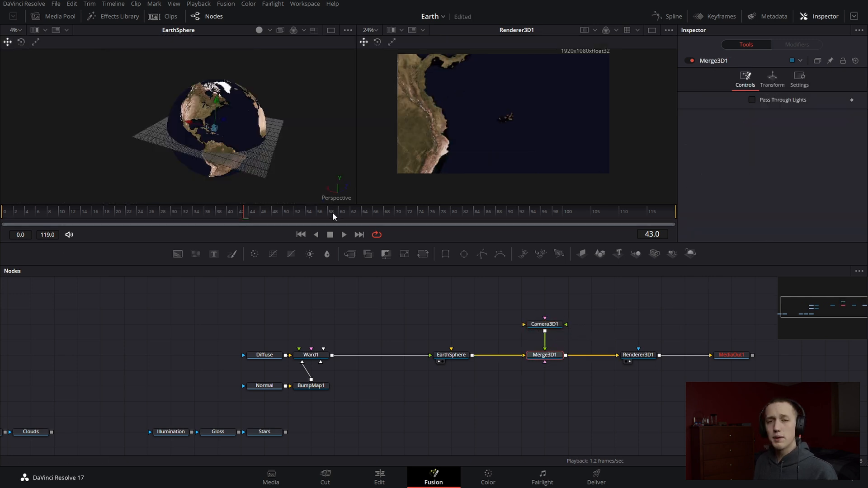
key("1")
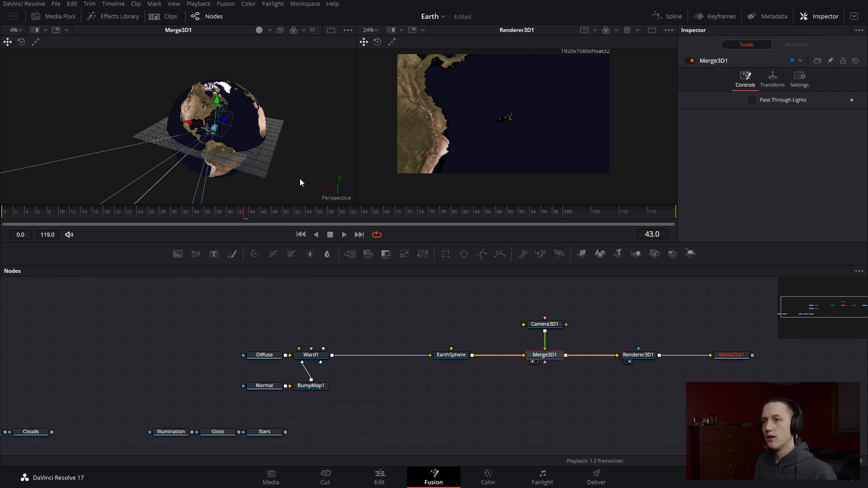
Frame the whole Earth in the perspective view and copy that point of view to Camera3D1
mouse_move(245, 146)
left_mouse_down()
mouse_move(271, 154)
mouse_move(289, 129)
mouse_move(272, 170)
mouse_move(230, 148)
left_mouse_up()
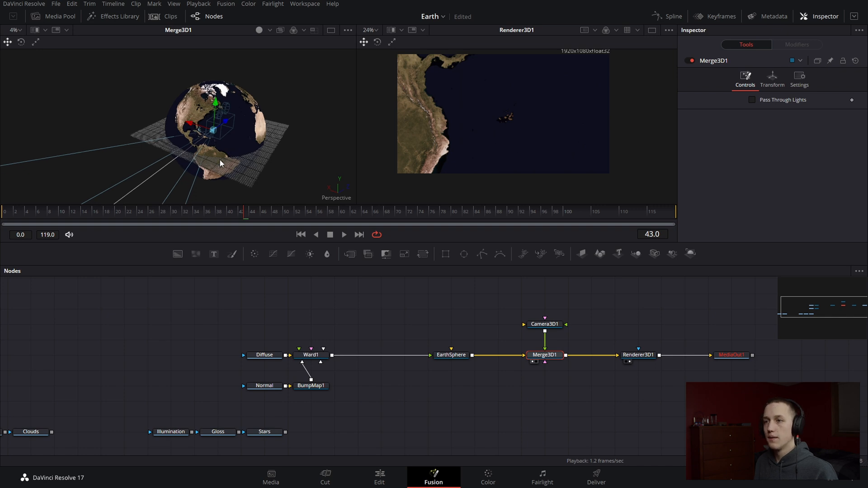
right_click(222, 163)
mouse_move(269, 237)
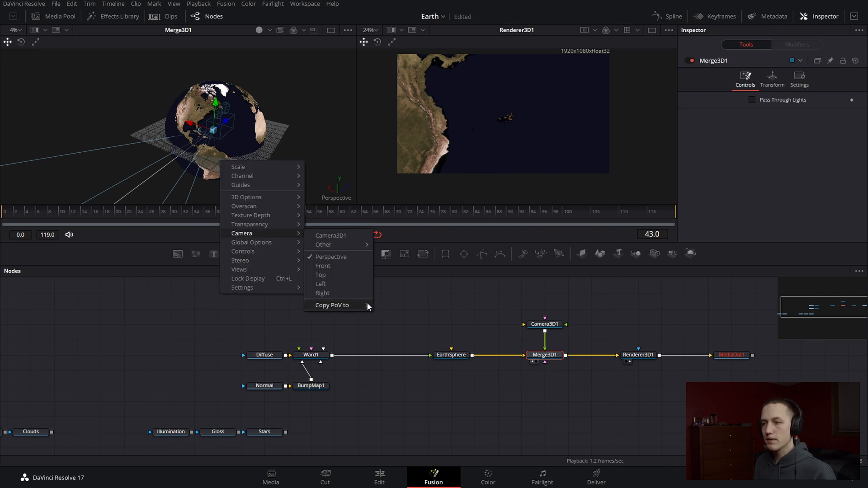
mouse_move(362, 306)
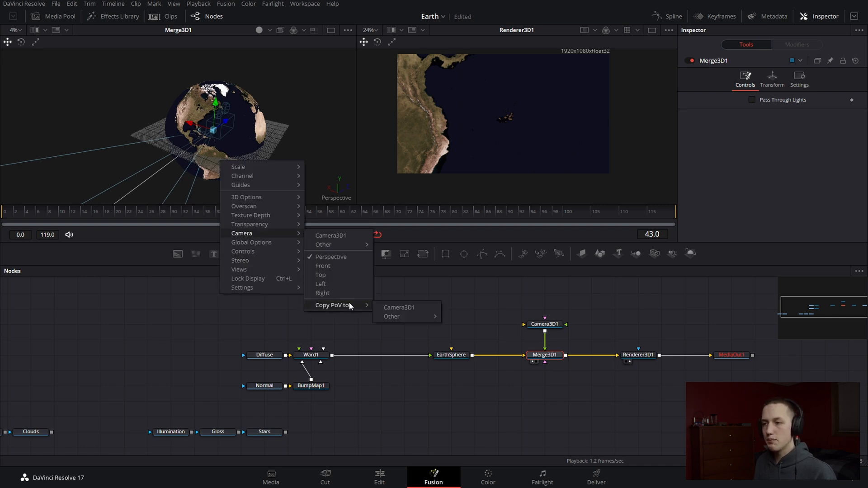
left_click(387, 308)
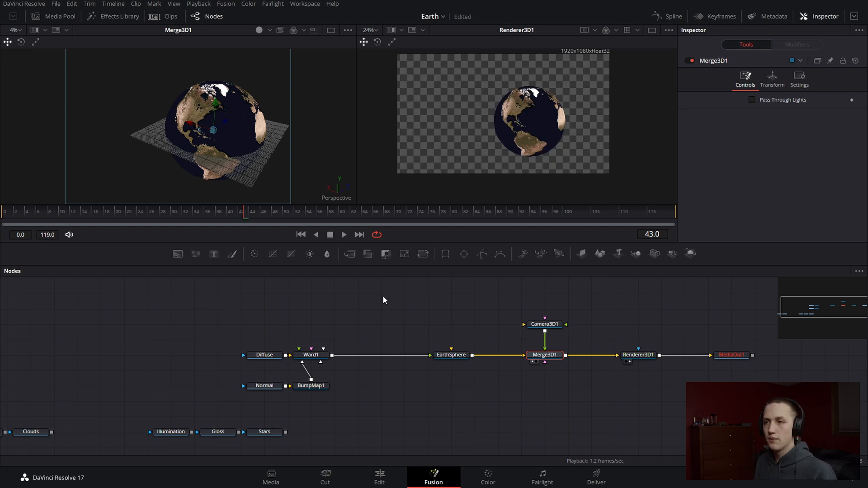
left_click_drag(119, 138, 284, 180)
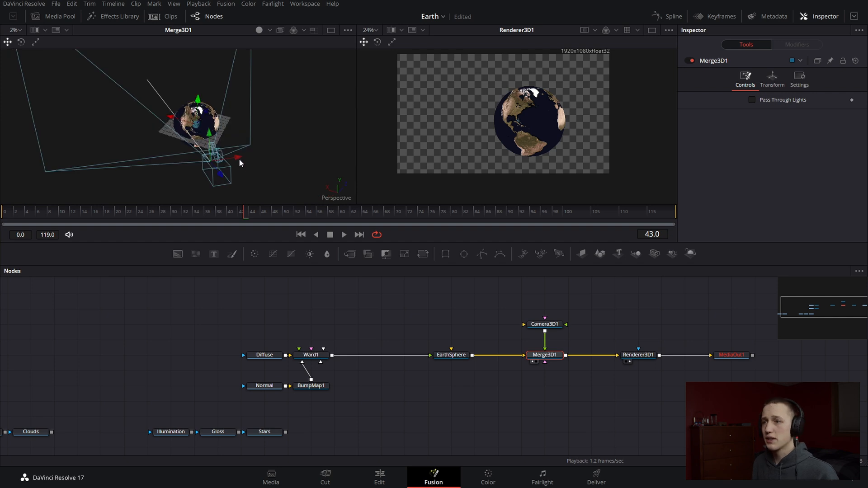
left_click_drag(241, 161, 256, 158)
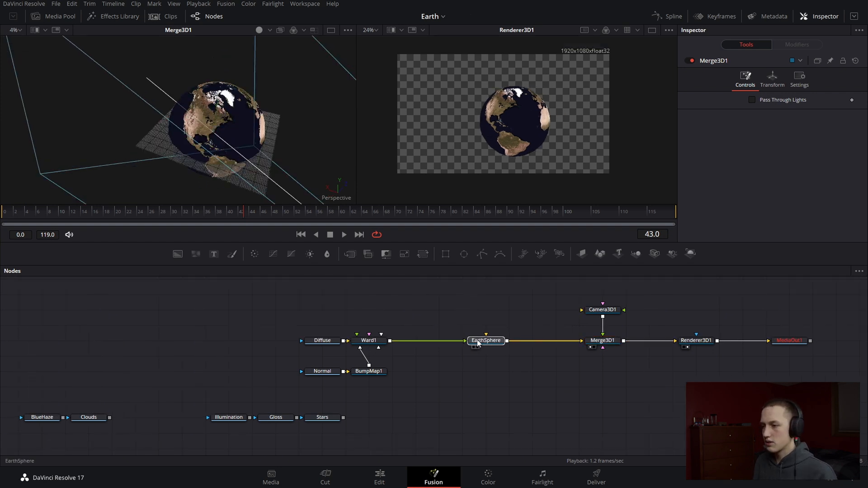
Move EarthSphere closer to Ward1 and add a Directional Light node below Merge3D1
left_click_drag(478, 343, 401, 343)
left_click(427, 340, "alt")
key("shift+space")
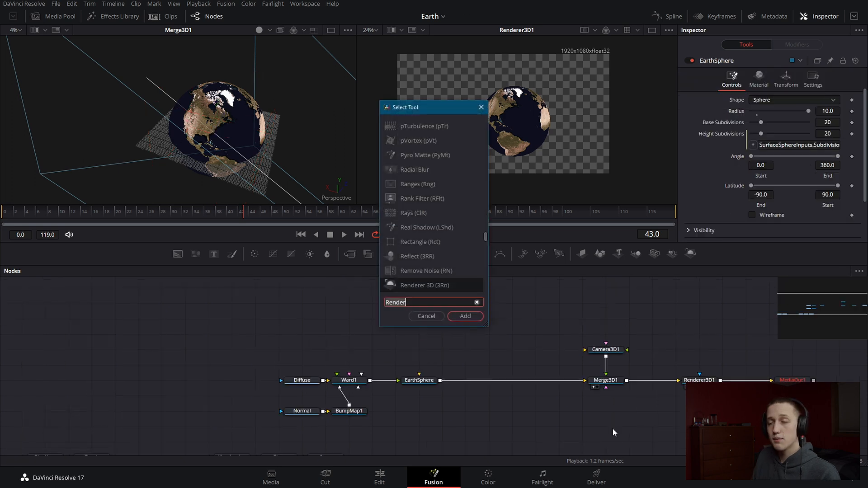
key("BackSpace")
key("BackSpace")
key("BackSpace")
key("BackSpace")
key("BackSpace")
key("BackSpace")
type("dire")
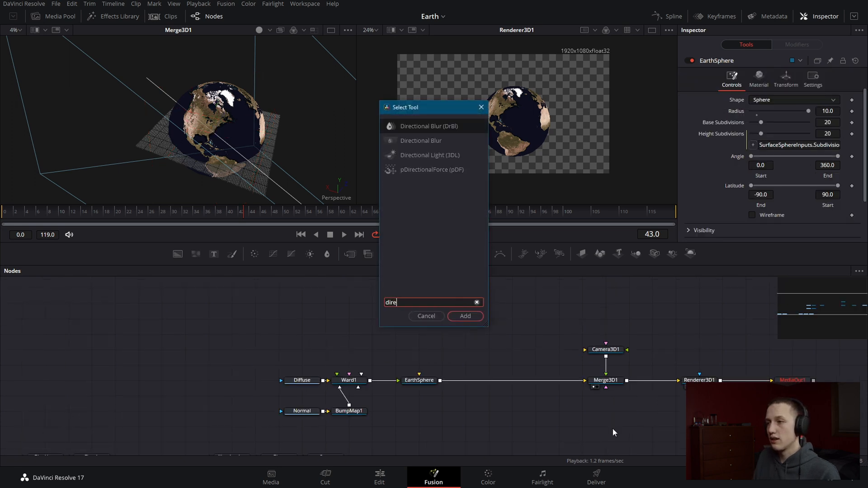
key("Down")
key("Down")
key("Return")
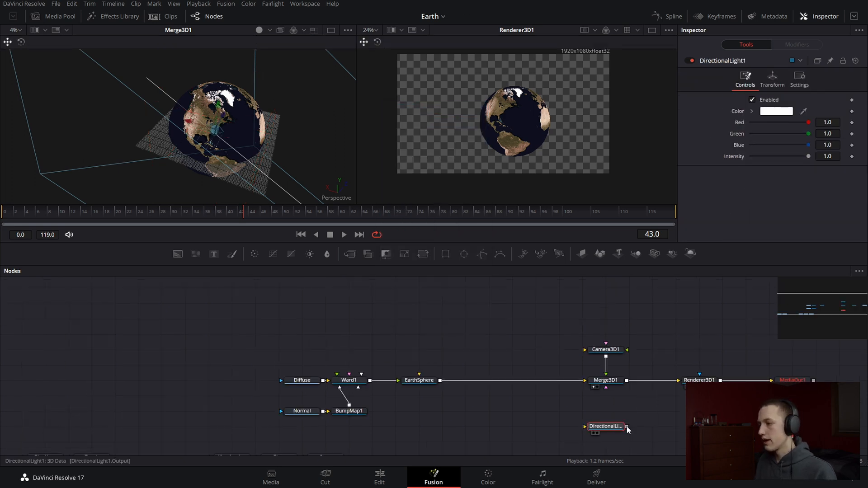
Connect the directional light to Merge3D1 and enable Lighting in Renderer3D1
left_click_drag(627, 427, 606, 388)
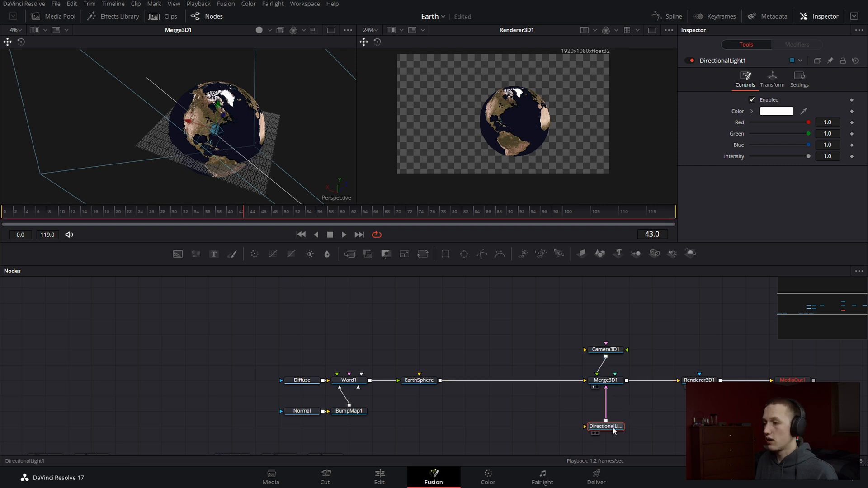
left_click(699, 381)
left_click(761, 206)
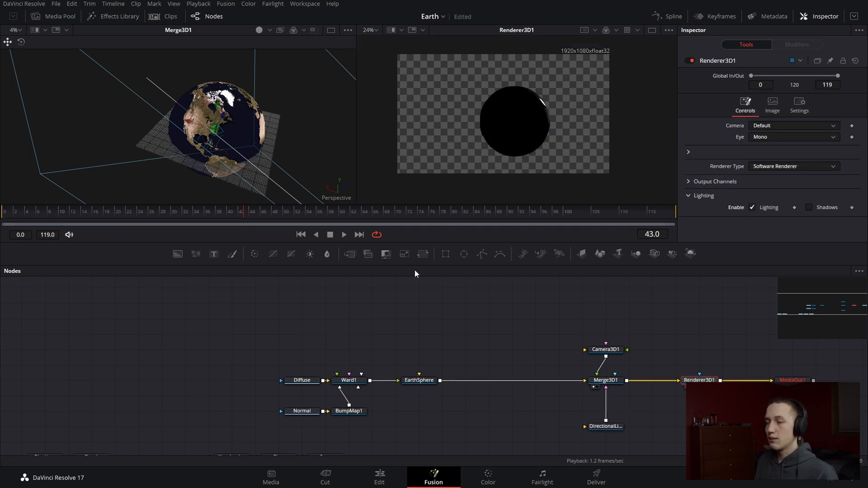
scroll(550, 100, "up", 5)
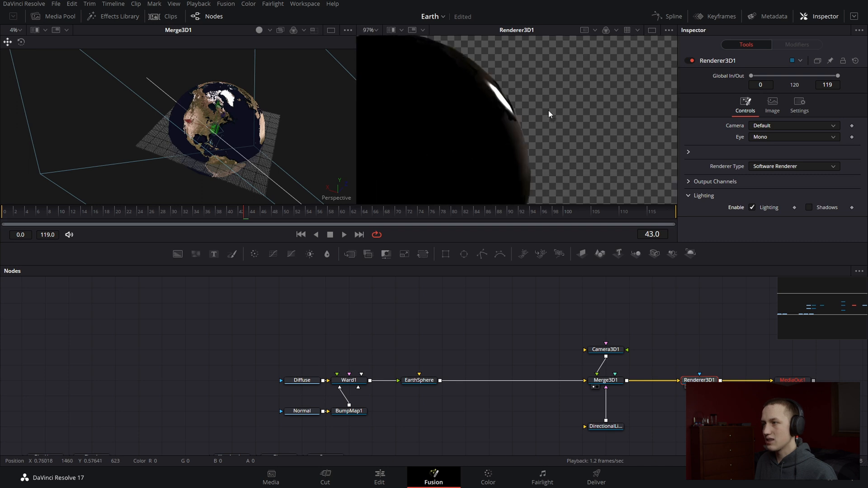
scroll(501, 92, "down", 5)
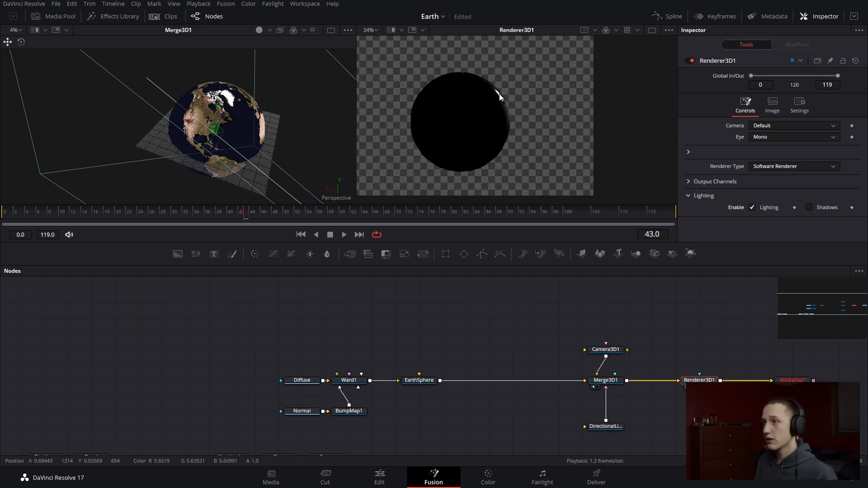
Move the directional light out of the Earth sphere by setting its Z translation to 30
left_click(608, 426)
left_click_drag(226, 113, 255, 66)
left_click_drag(270, 102, 146, 58)
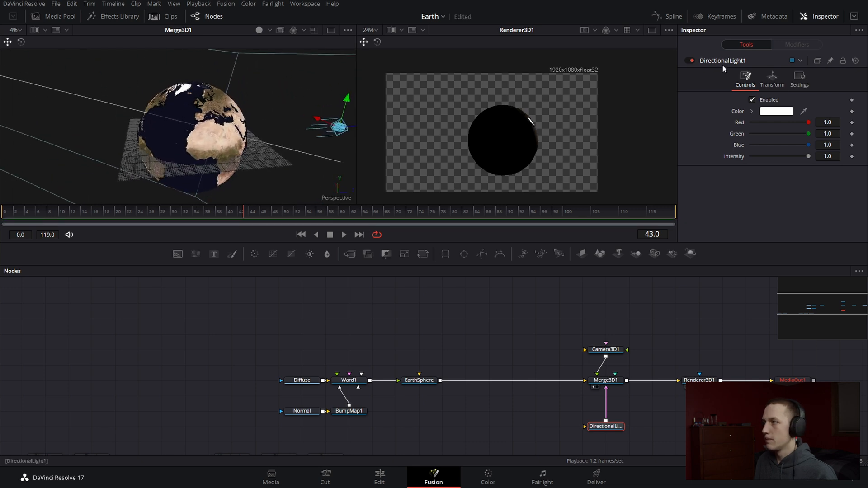
left_click(783, 78)
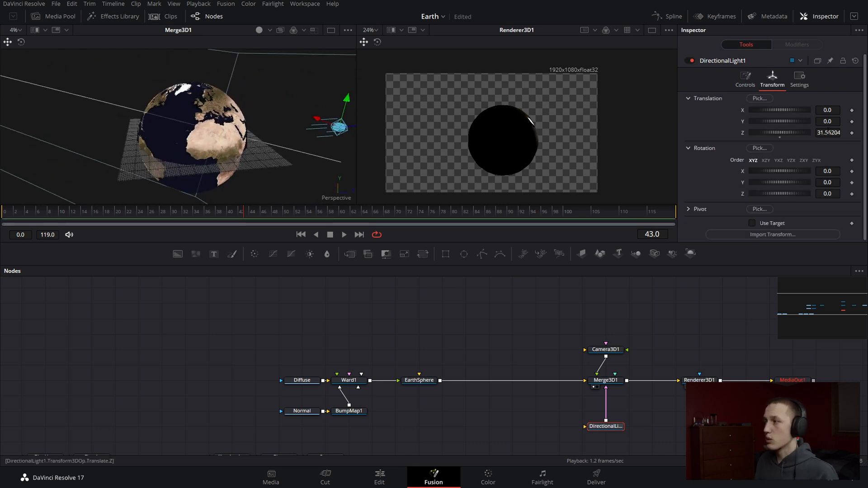
left_click(836, 133)
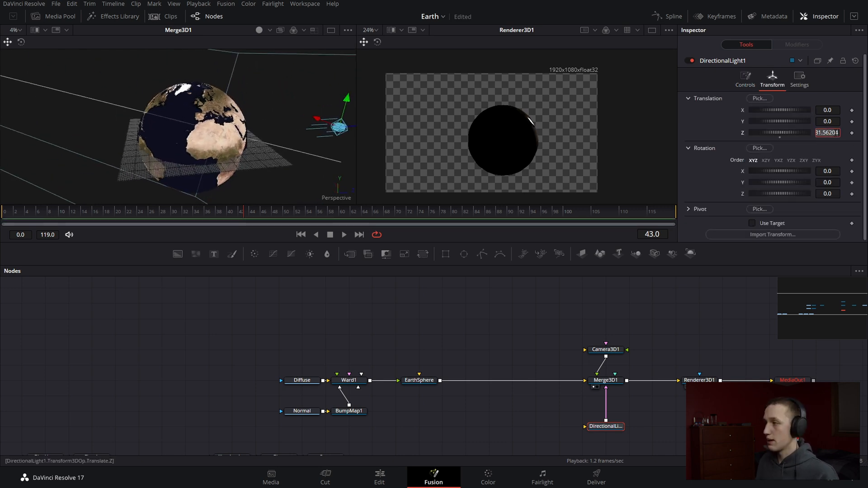
type("30")
key("Tab")
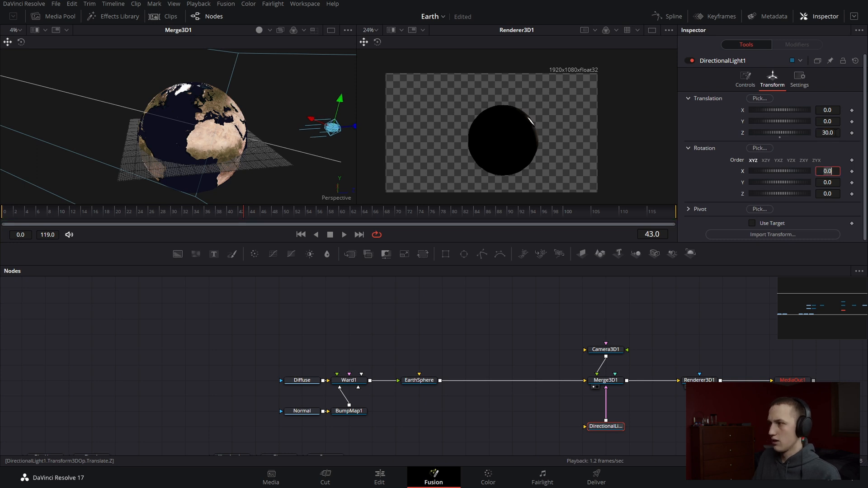
Set the directional light's Z pivot to -30 so that it pivots around the Earth's centre
left_click(687, 208)
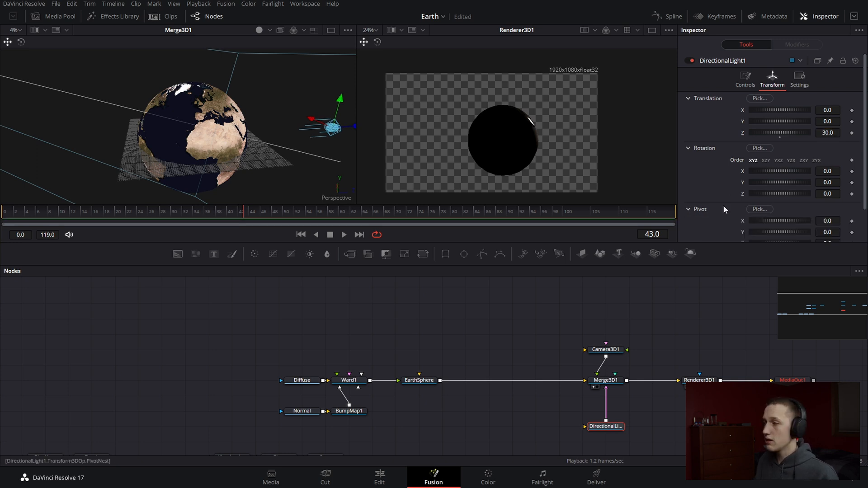
scroll(723, 205, "down", 2)
left_click(832, 205)
key("BackSpace")
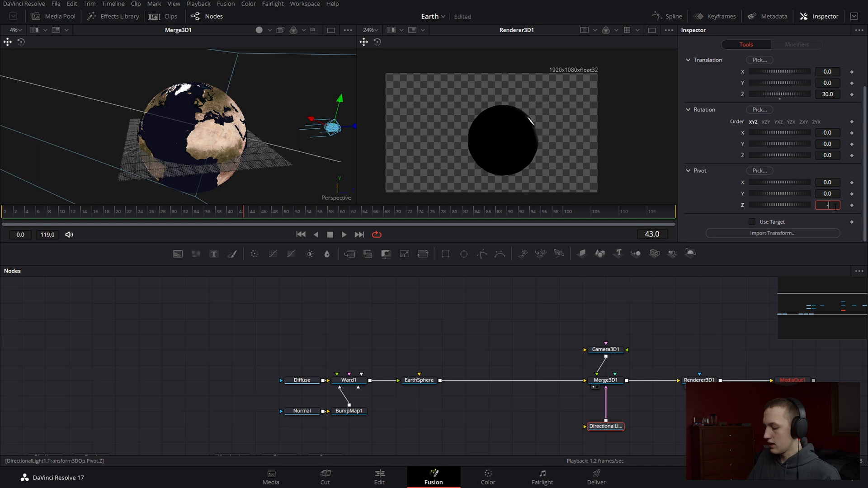
type("-30")
key("Return")
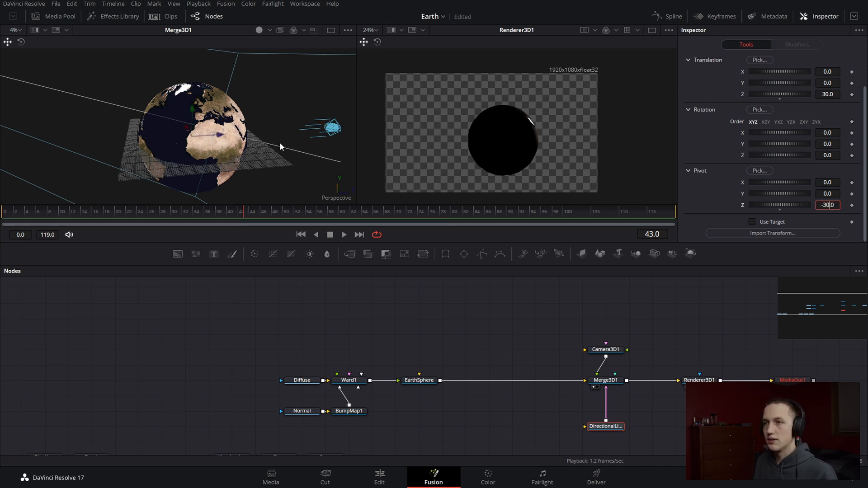
Rotate the directional light around the Earth to about -31.3 in X and 151.4 in Y
left_click_drag(271, 141, 207, 132)
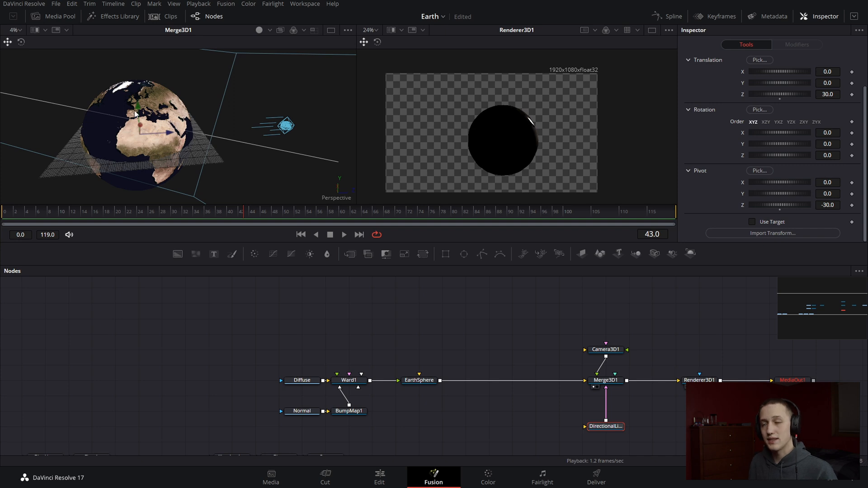
left_click_drag(781, 132, 807, 143)
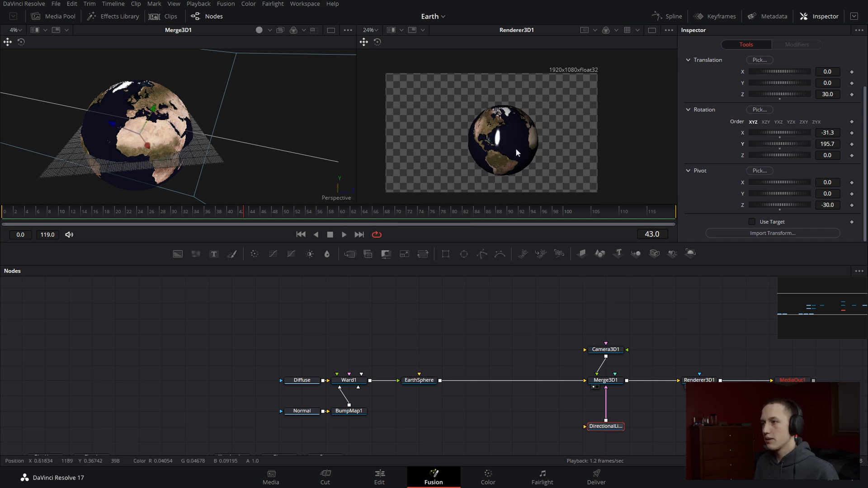
scroll(443, 115, "up", 8)
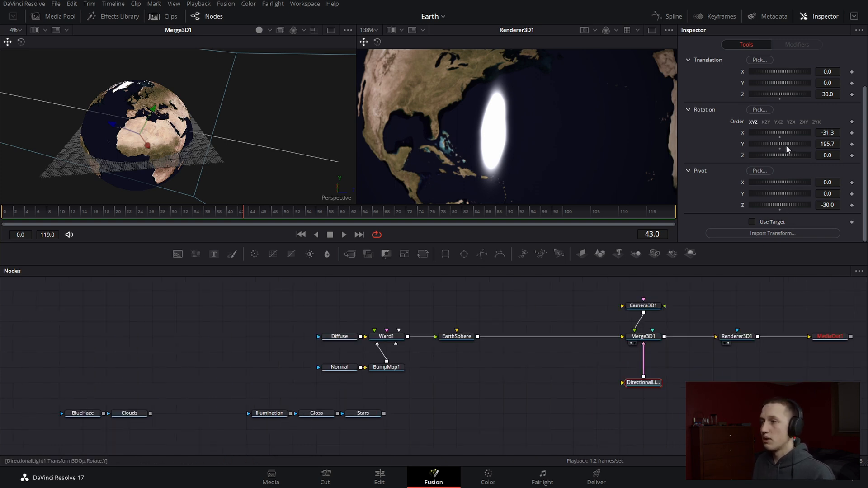
left_click_drag(786, 145, 780, 151)
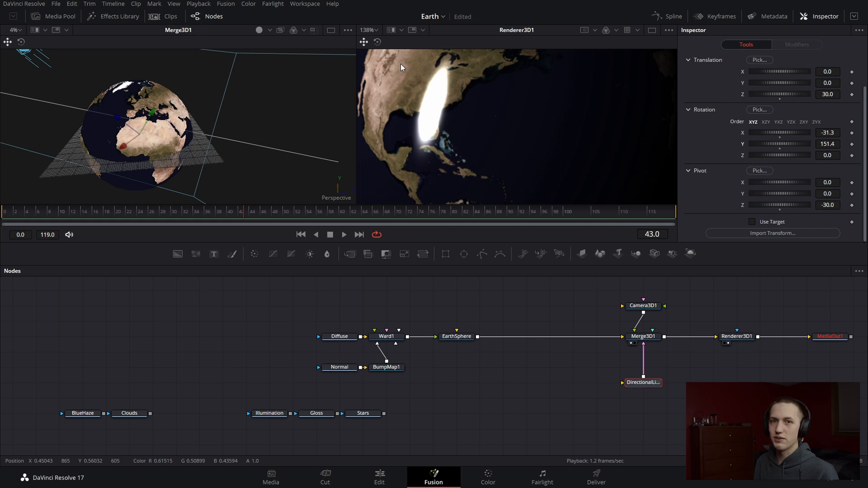
Place the Gloss node above Ward1 and connect it to Ward1's Specular Color Material input
left_click_drag(318, 417, 406, 335)
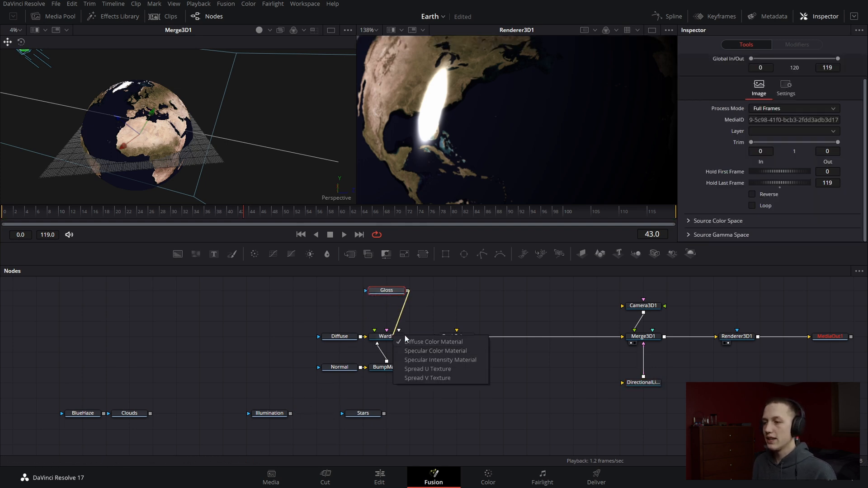
left_click(452, 351)
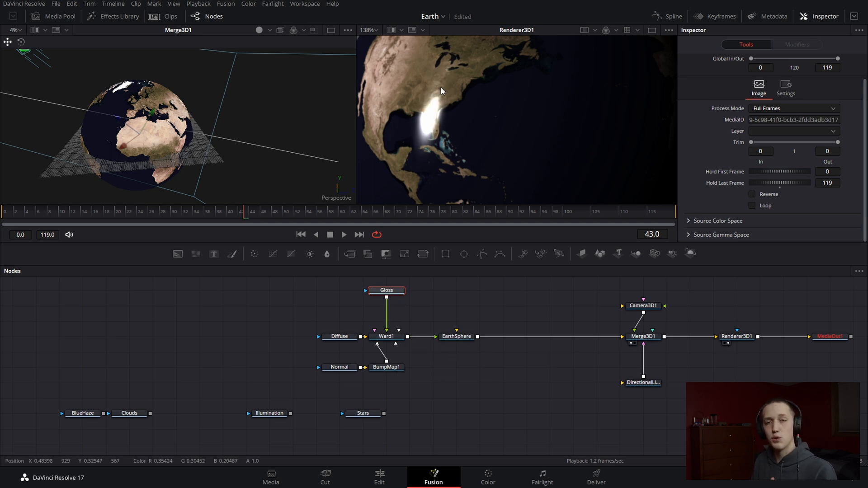
Link Ward1's specular Spread V to Spread U with an expression and set Spread U to 0.2
left_click(386, 336)
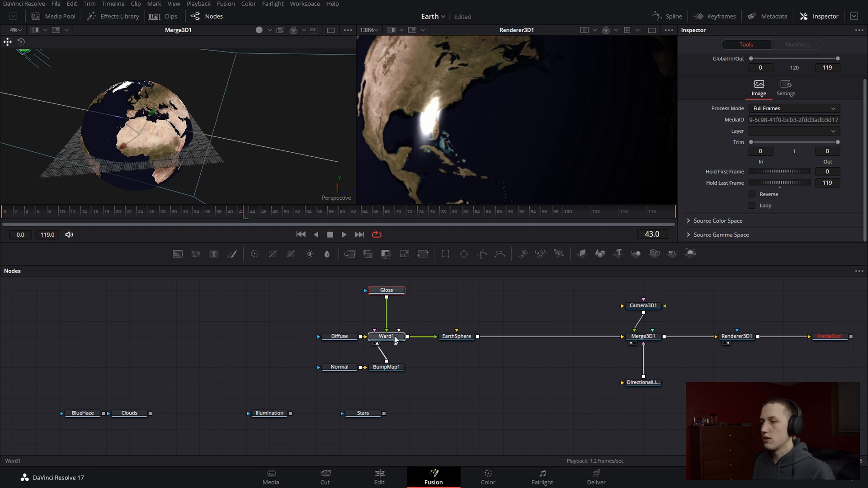
left_click(688, 181)
scroll(706, 181, "down", 3)
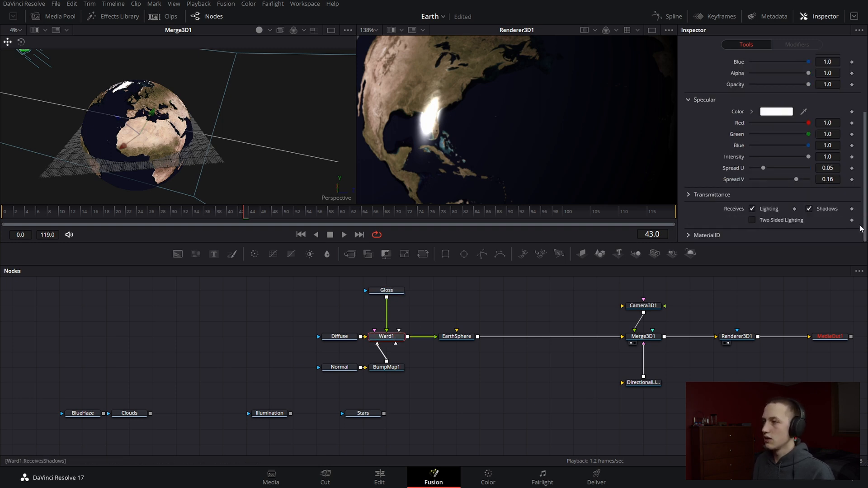
right_click(741, 180)
left_click(767, 312)
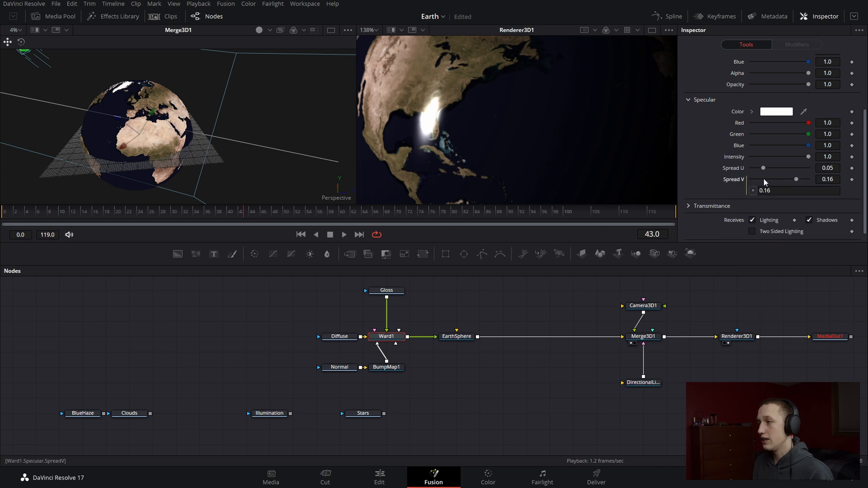
left_click_drag(740, 167, 812, 164)
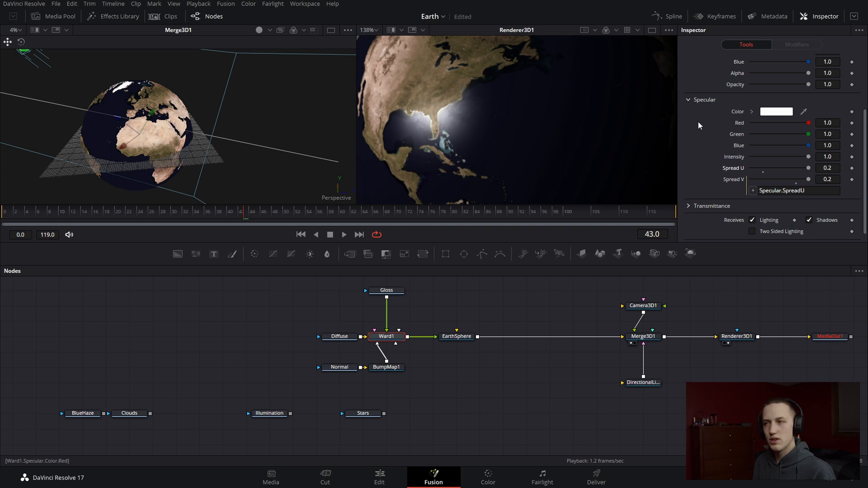
Set Ward1's specular Spread U to 0.5 and keep its specular Intensity at 1.0
left_click_drag(808, 157, 791, 159)
left_click(828, 168)
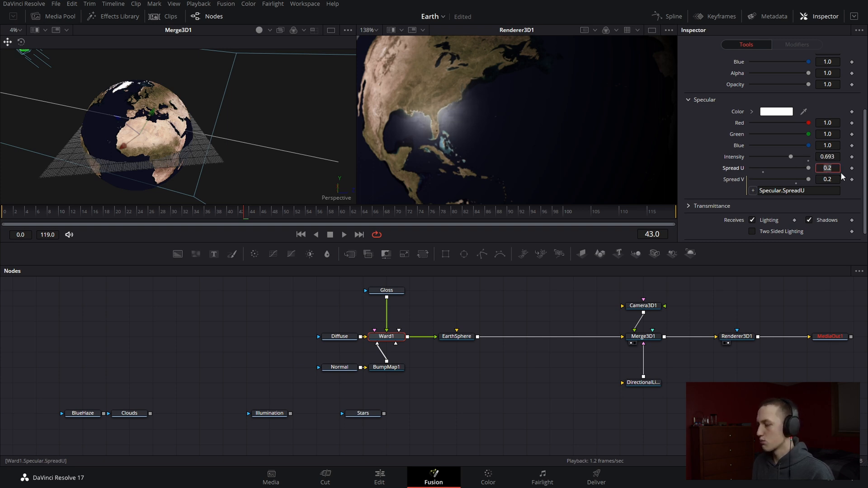
key("BackSpace")
key("Tab")
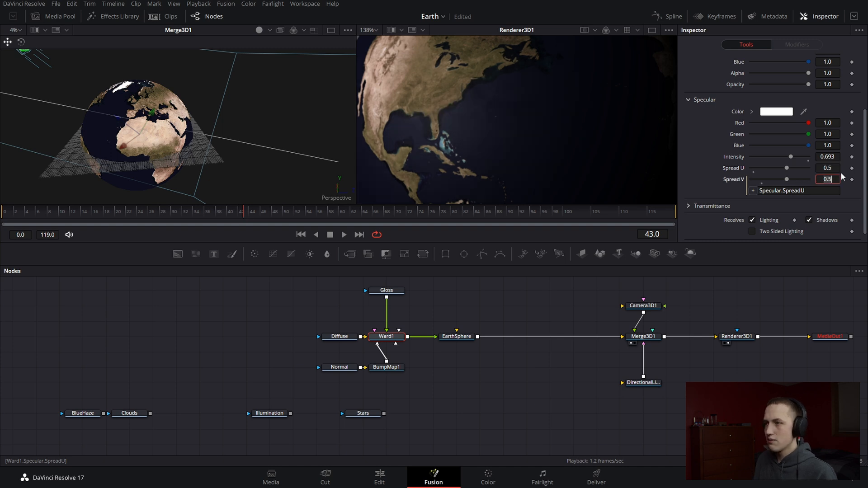
scroll(469, 91, "down", 5)
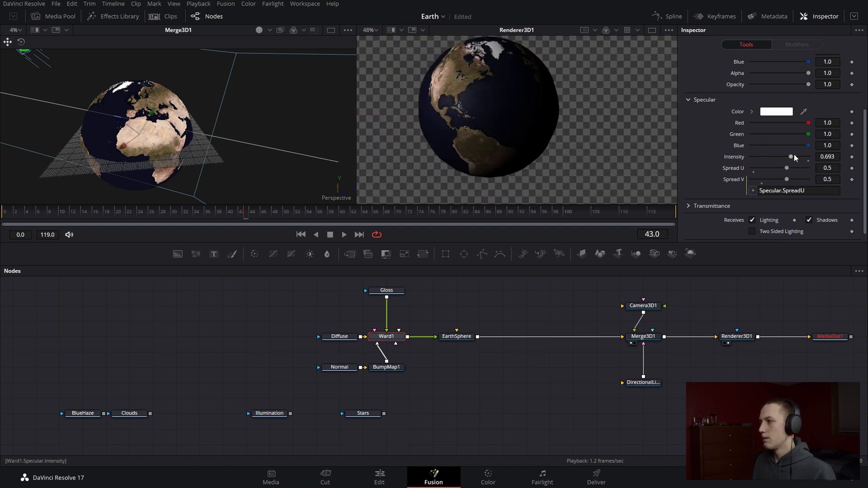
left_click_drag(792, 157, 849, 159)
scroll(456, 74, "up", 3)
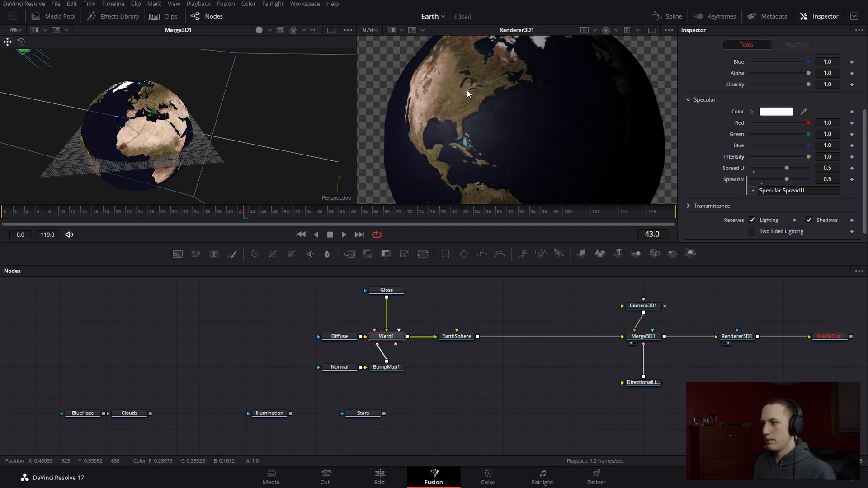
Rotate the directional light around the Earth to 237.5 in Y
left_click(644, 383)
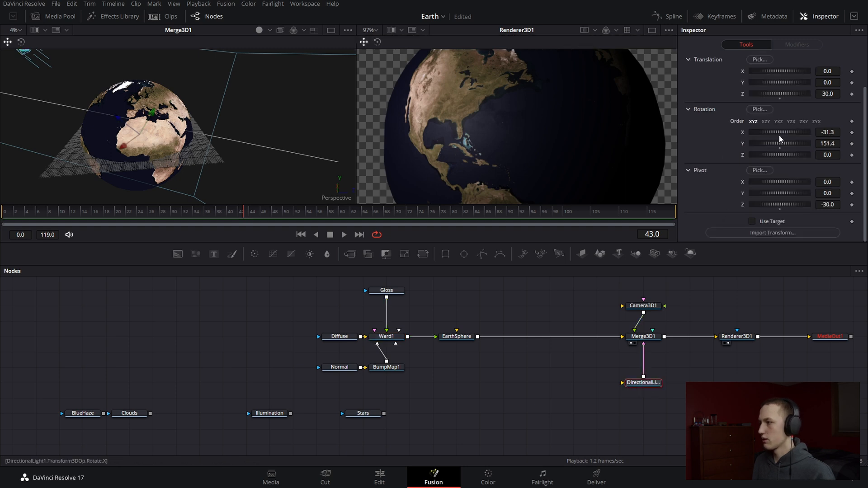
left_click_drag(789, 143, 804, 138)
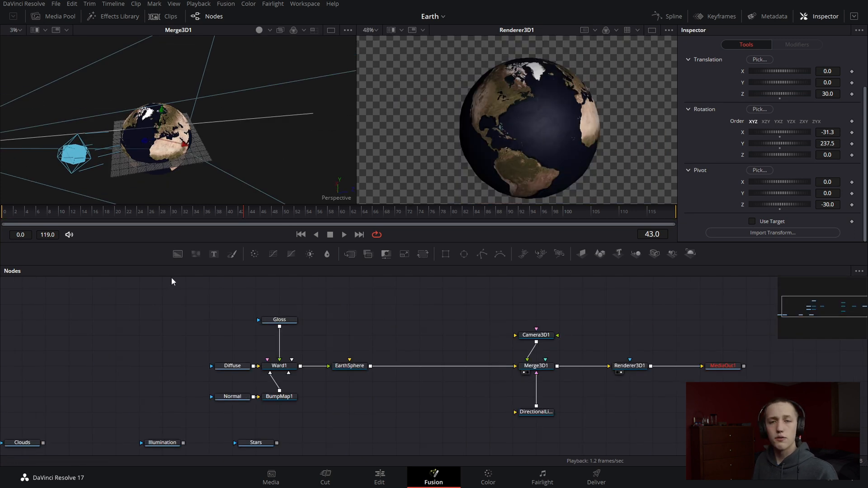
Turn on lighting in the Merge3D1 perspective view and inspect the Earth's unlit side
right_click(217, 164)
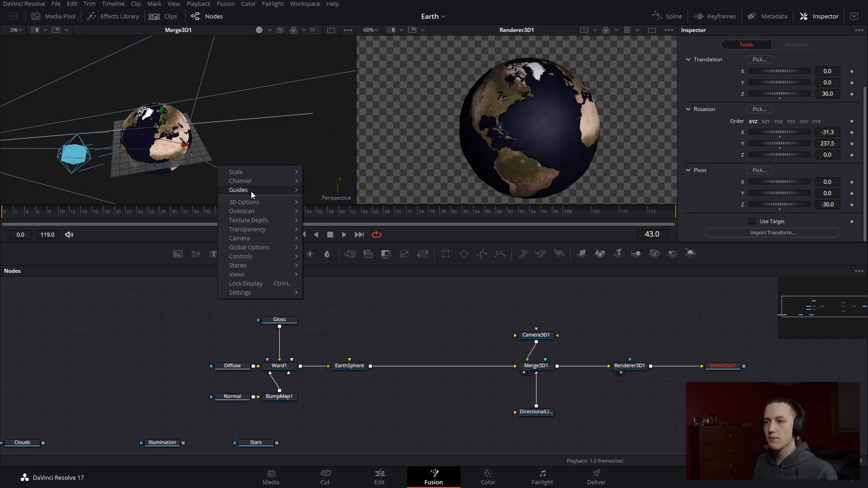
mouse_move(256, 202)
left_click(330, 234)
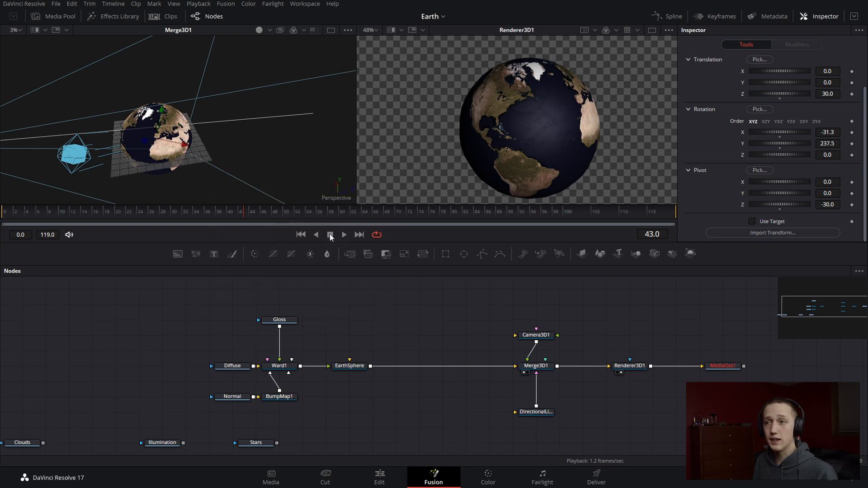
left_click_drag(199, 174, 431, 165)
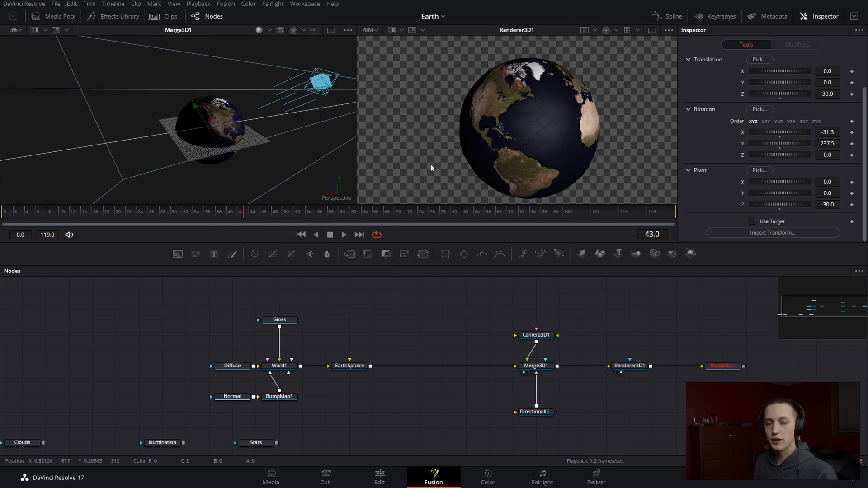
left_click_drag(188, 120, 347, 138)
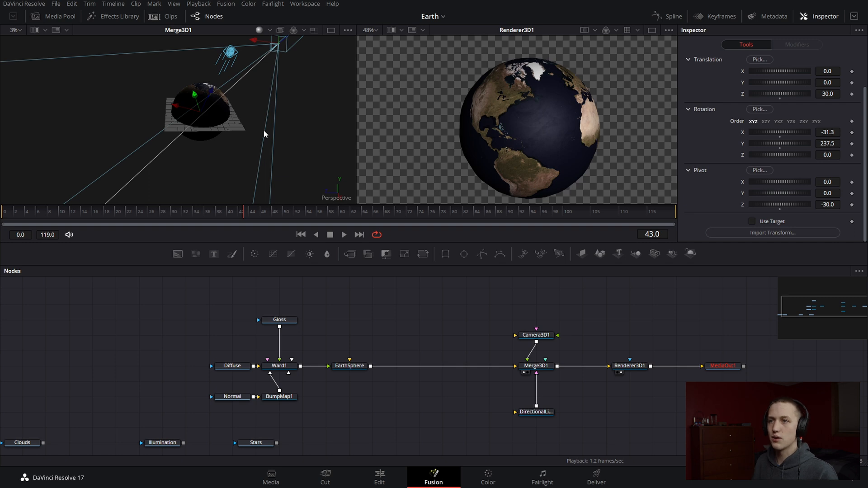
left_click_drag(263, 130, 239, 91)
scroll(232, 99, "up", 3)
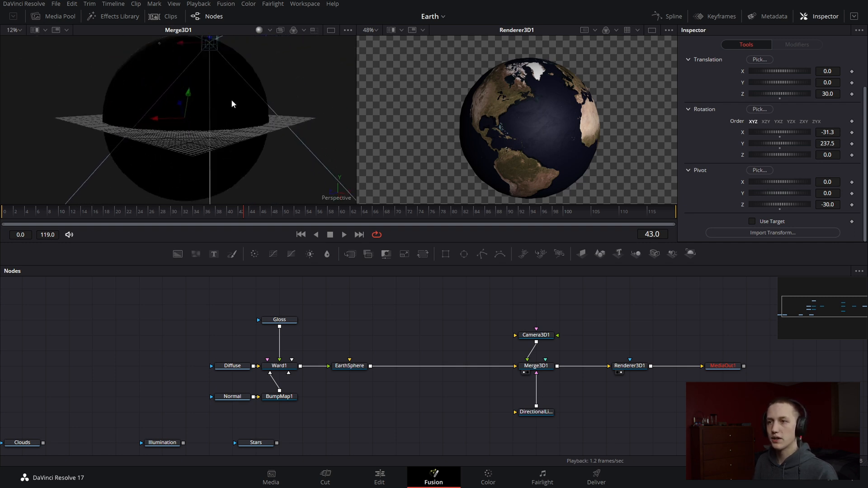
scroll(230, 100, "down", 1)
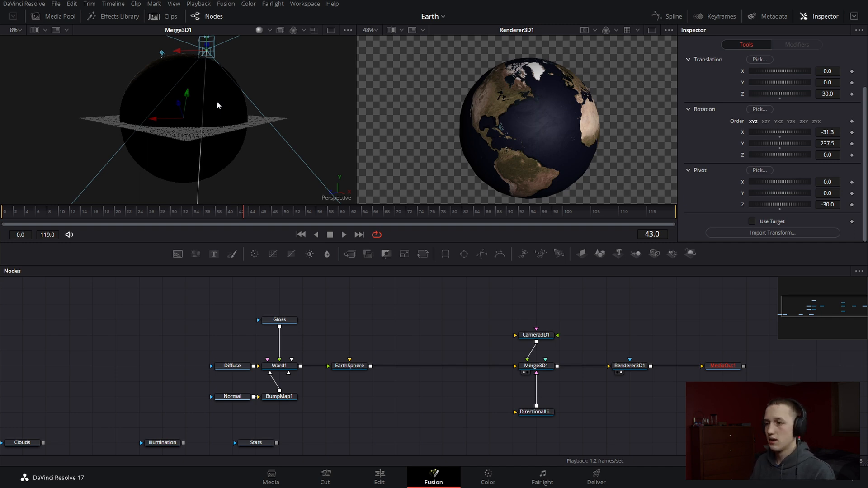
Paste an unconnected copy of EarthSphere above the node tree, show it in the 3D view and rename it WithoutTextures
left_click_drag(417, 307, 405, 325)
left_click(339, 385)
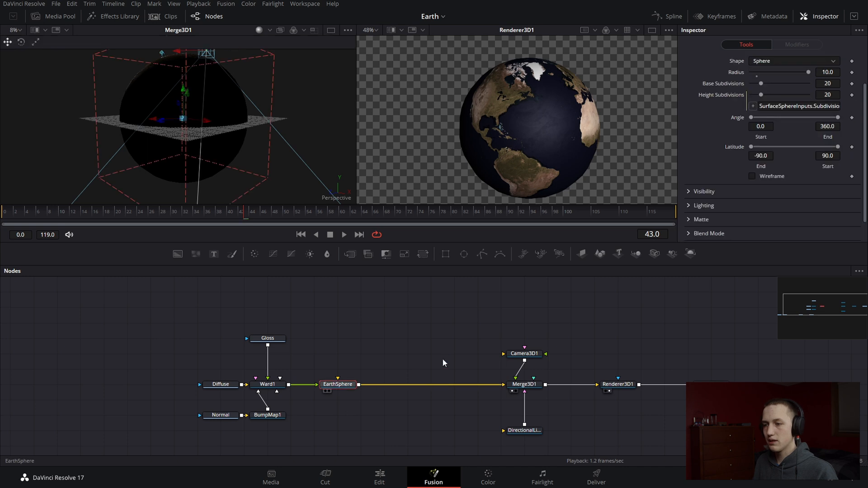
left_click_drag(430, 293, 426, 327)
key("ctrl+v")
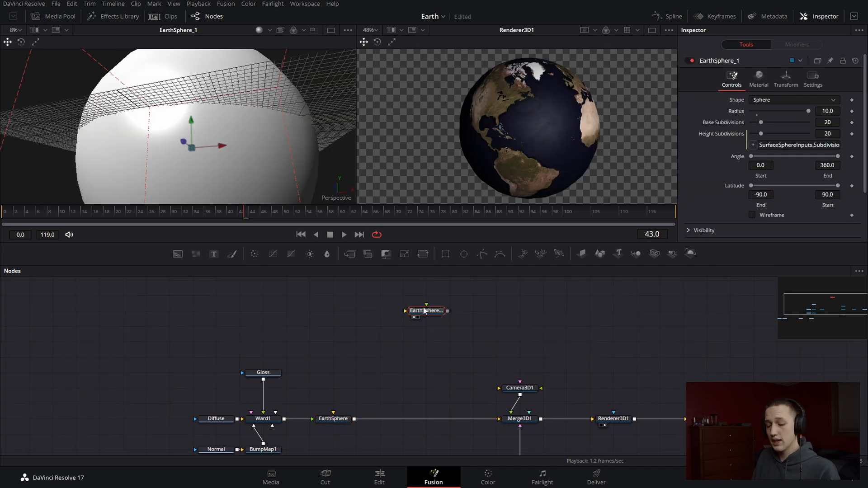
key("F2")
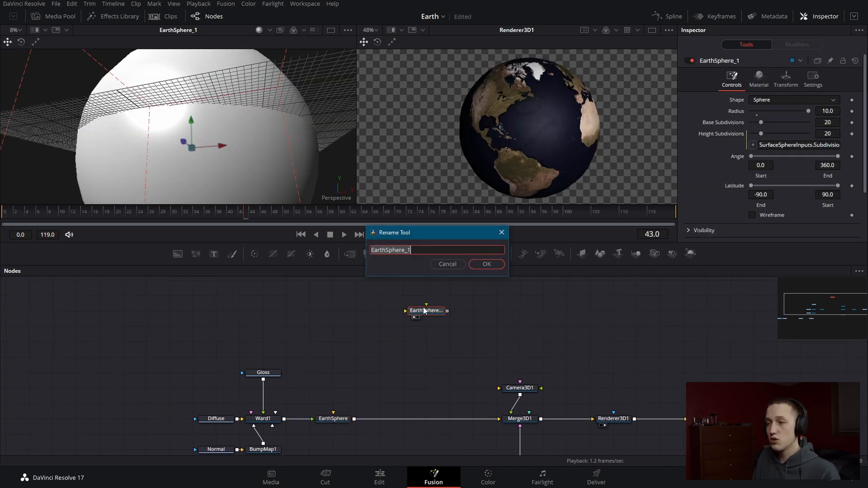
type("WithoutTextures")
key("Return")
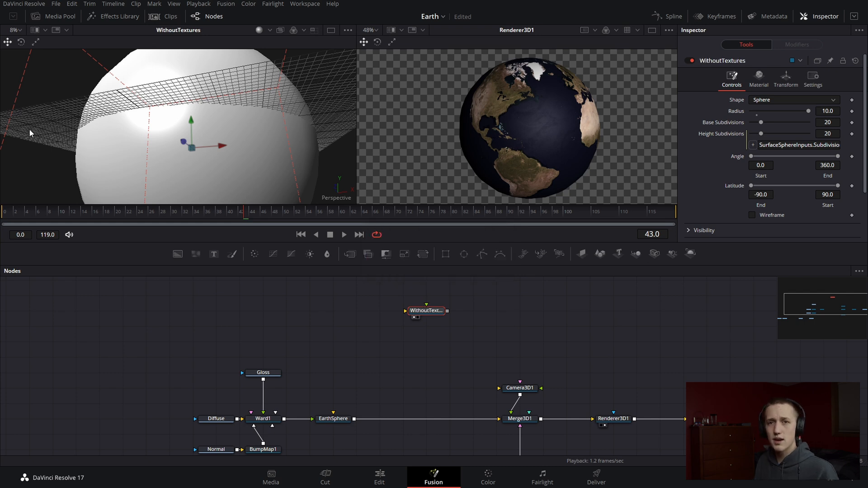
left_click_drag(97, 121, 256, 187)
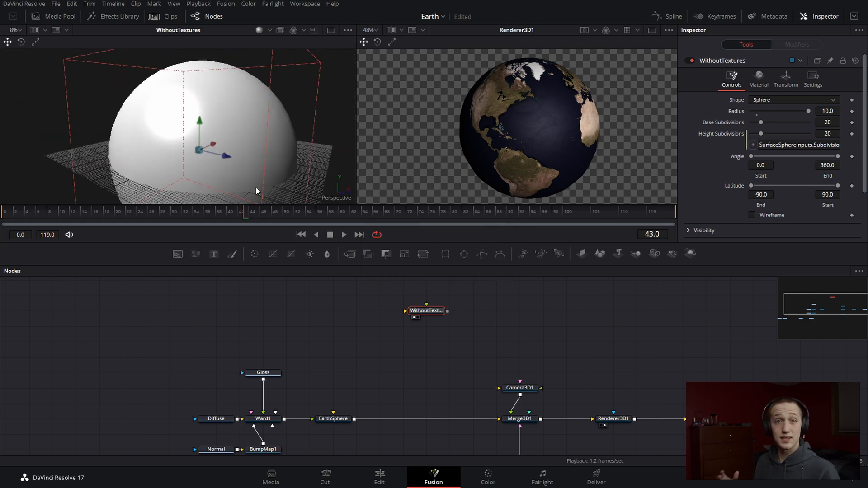
Shift WithoutTextures aside in the node graph and add a Merge 3D node connected to its output
left_click_drag(443, 310, 385, 311)
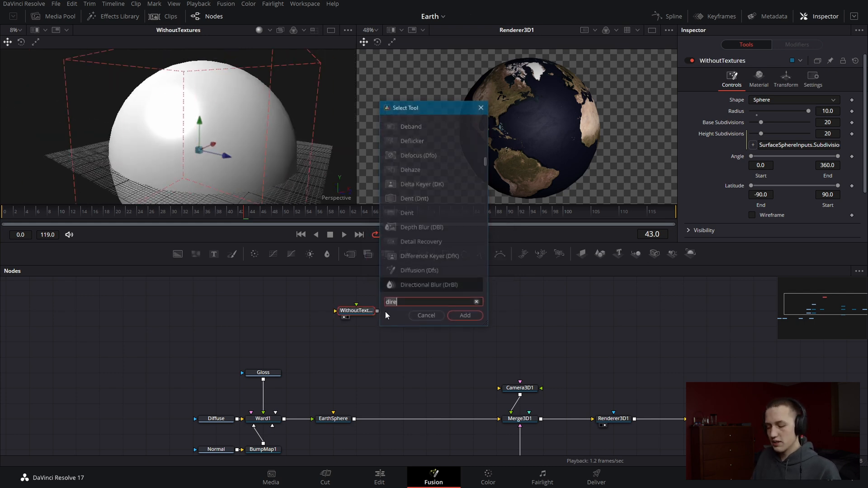
key("shift+space")
type("merge")
key("Down")
key("Return")
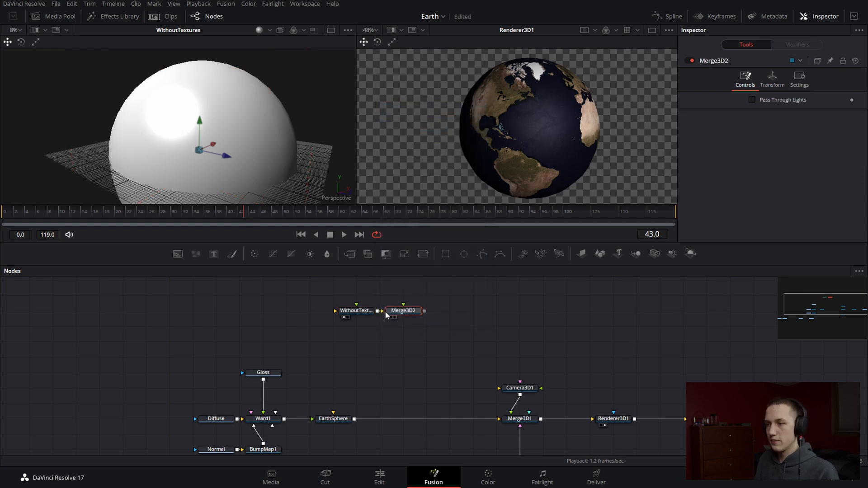
Add a Spherical Camera connected to Merge3D2 and place it directly above that node
key("shift+space")
type("spher")
key("Down")
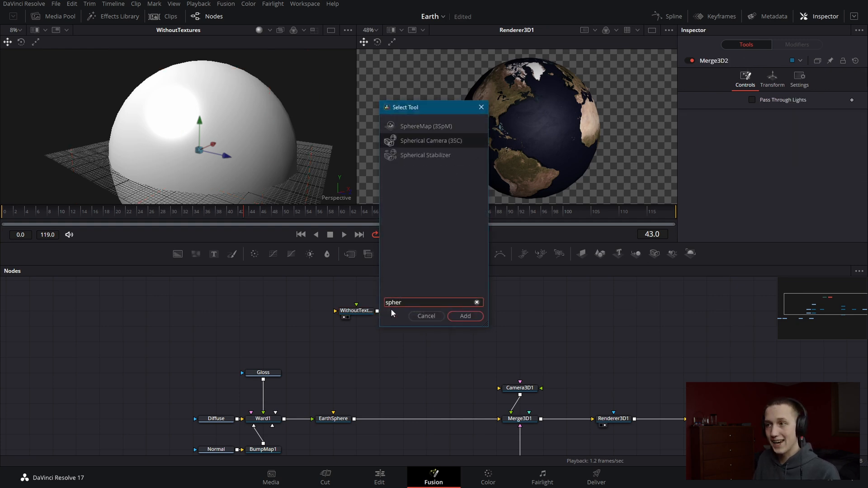
key("Return")
left_click_drag(357, 327, 404, 295)
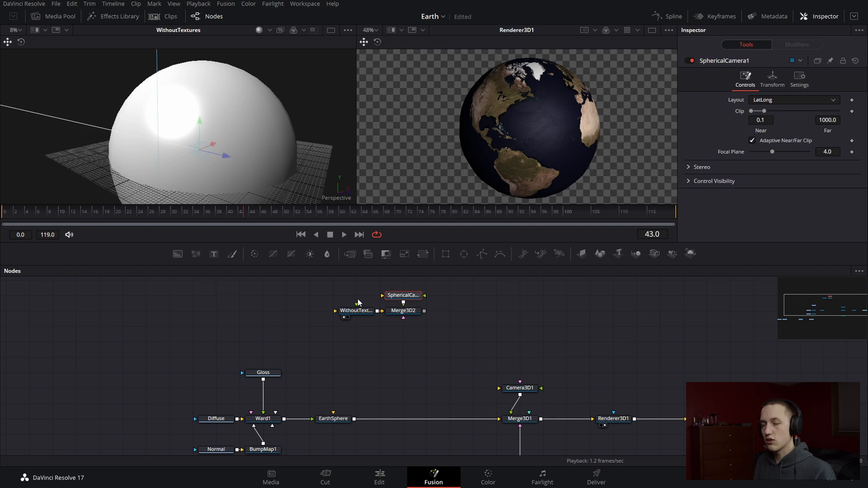
Add a Renderer 3D node after Merge3D2 and view its output in place of WithoutTextures
left_click(423, 319)
key("shift+space")
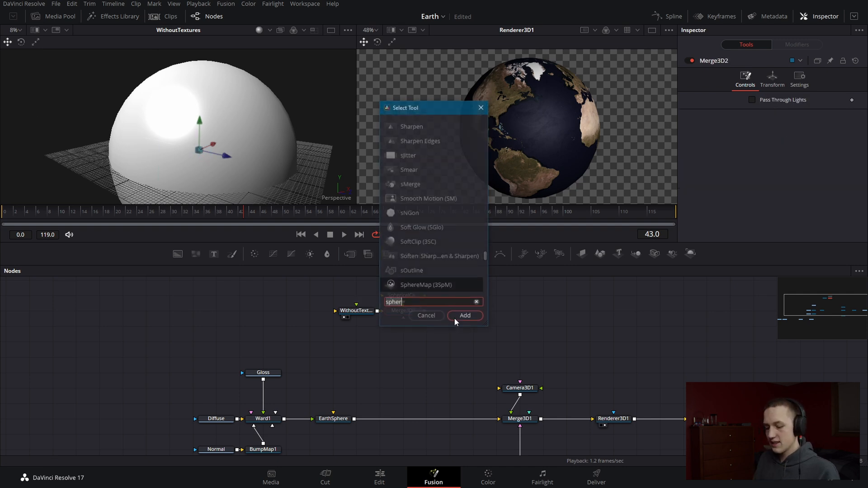
type("rem")
type("d")
key("BackSpace")
key("BackSpace")
type("nder")
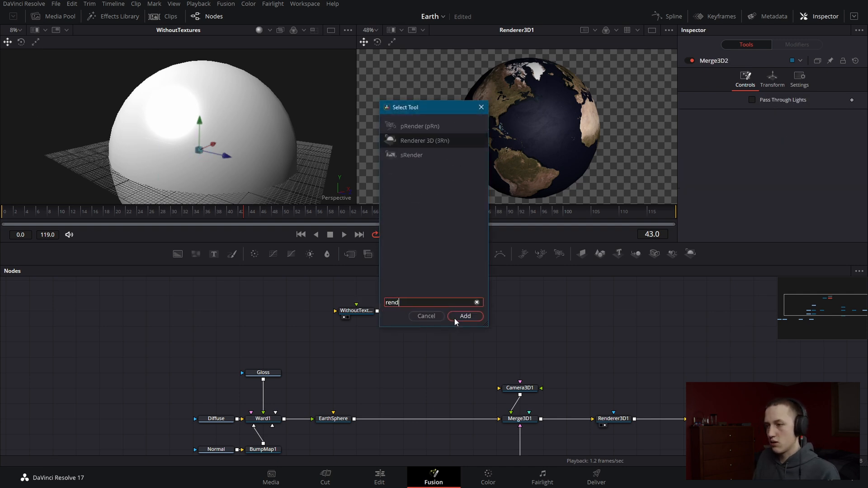
key("Return")
key("1")
scroll(261, 121, "down", 1)
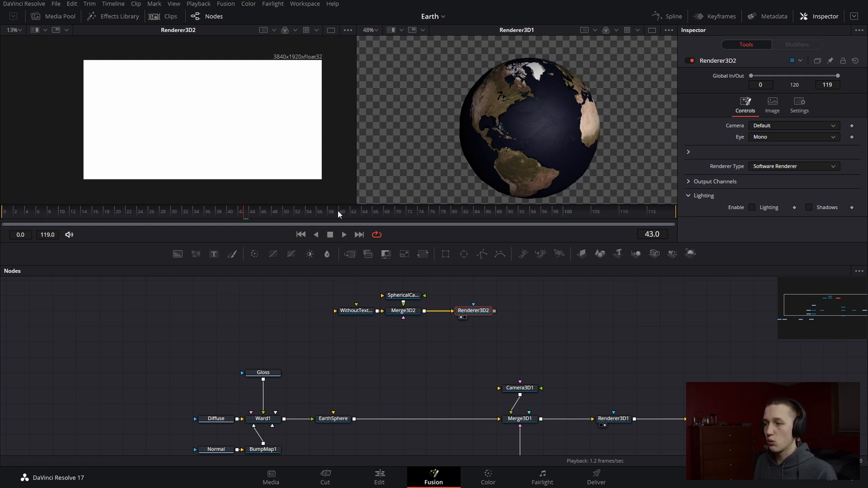
Connect the existing directional light to Merge3D2 as well and enable Lighting in Renderer3D2
left_click_drag(557, 361, 575, 328)
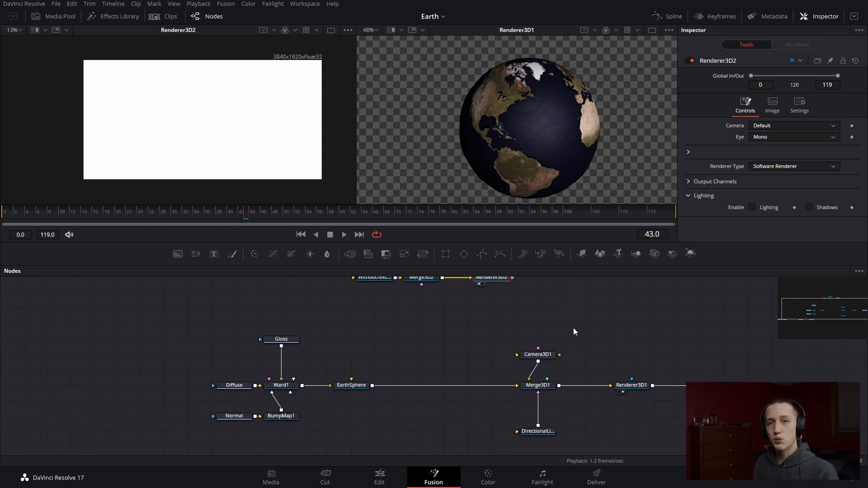
left_click_drag(539, 428, 425, 314)
left_click(493, 310)
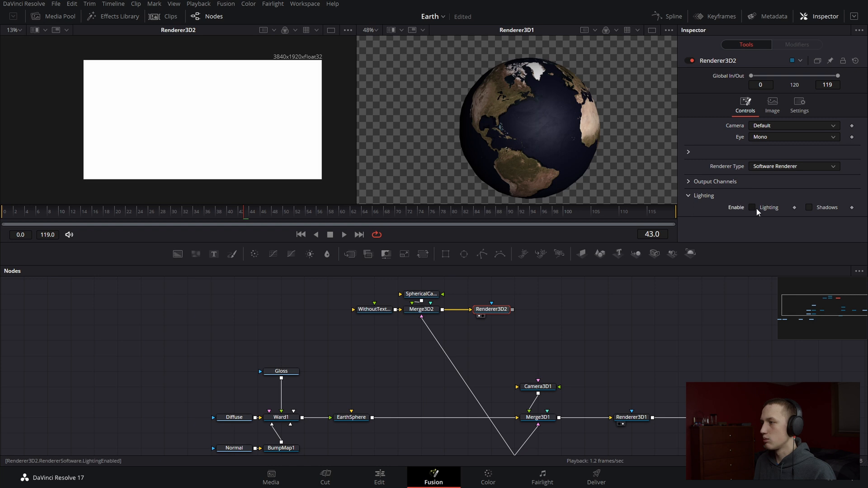
left_click(753, 207)
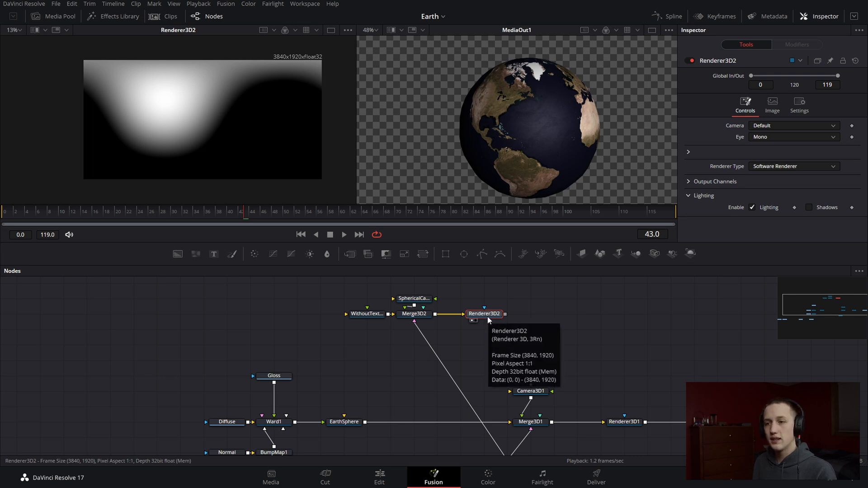
Move the Illumination node beside Renderer3D2 and view its city-lights image
scroll(488, 320, "up", 3)
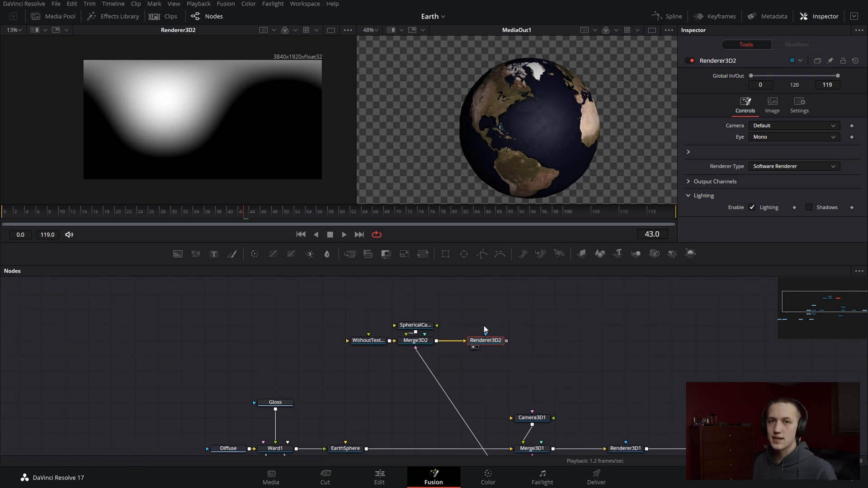
left_click_drag(342, 377, 521, 255)
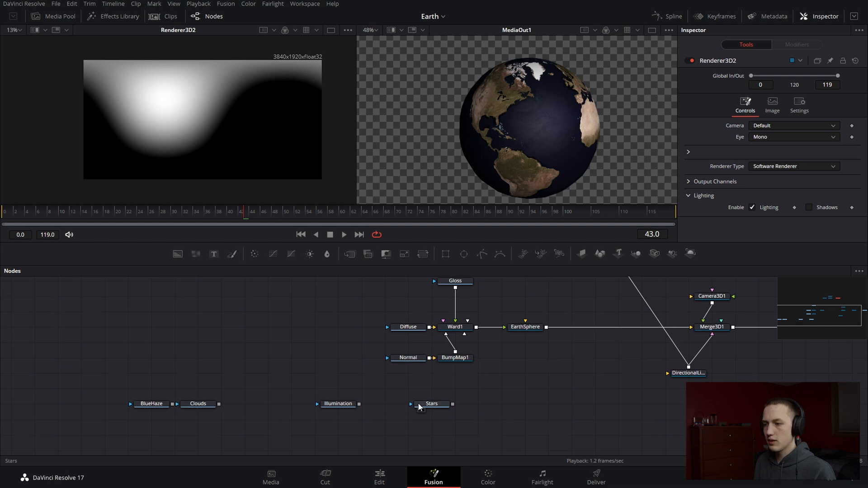
left_click_drag(338, 409, 733, 289)
left_click_drag(731, 304, 461, 429)
left_click_drag(462, 406, 531, 346)
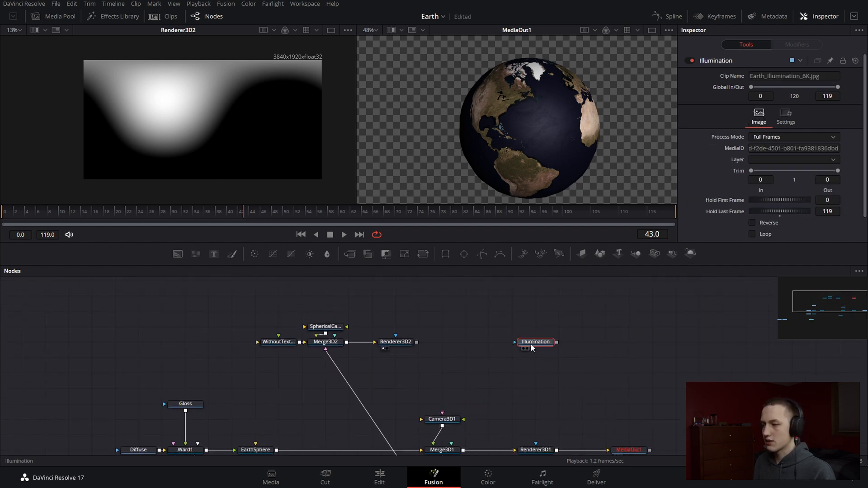
key("1")
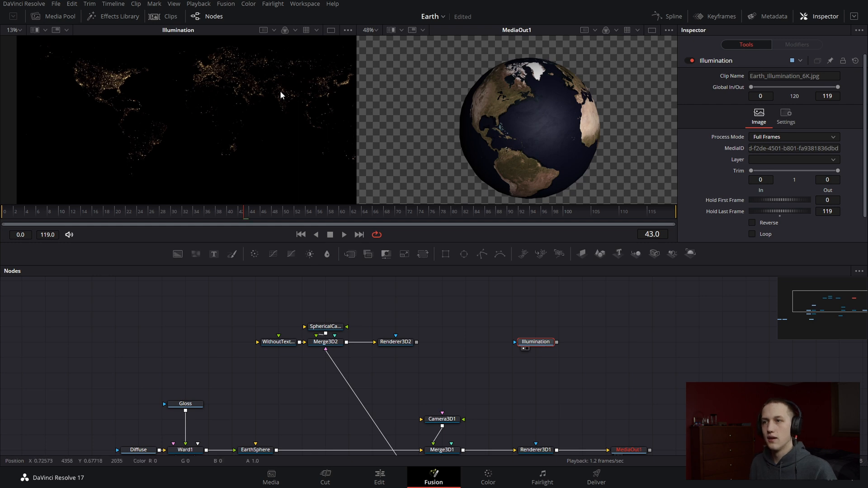
left_click_drag(264, 111, 213, 150)
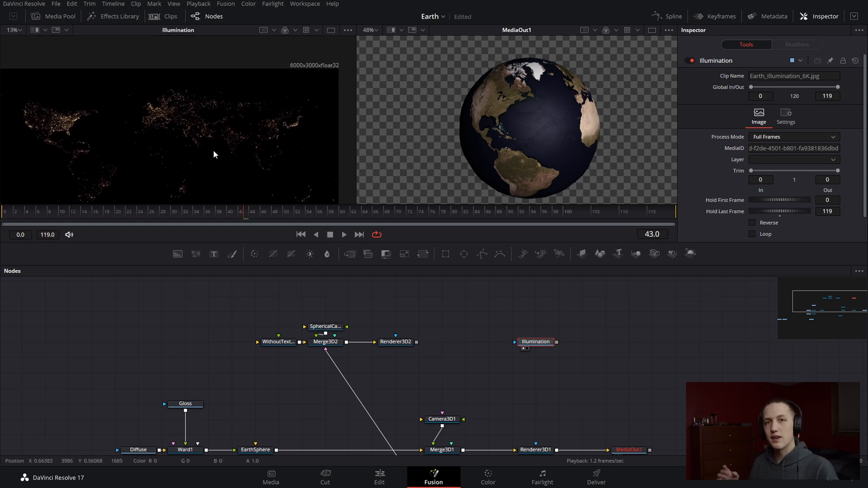
View Renderer3D2's output again and turn off Auto Resolution in its image settings
left_click(392, 341)
key("1")
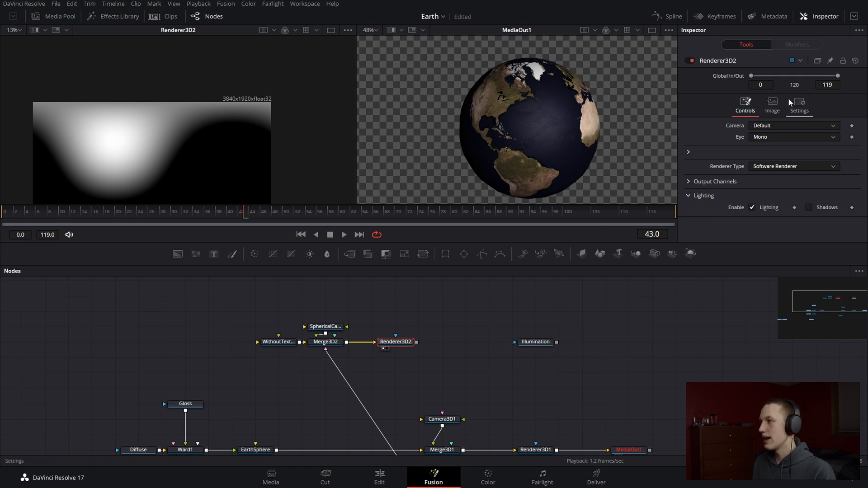
left_click(773, 107)
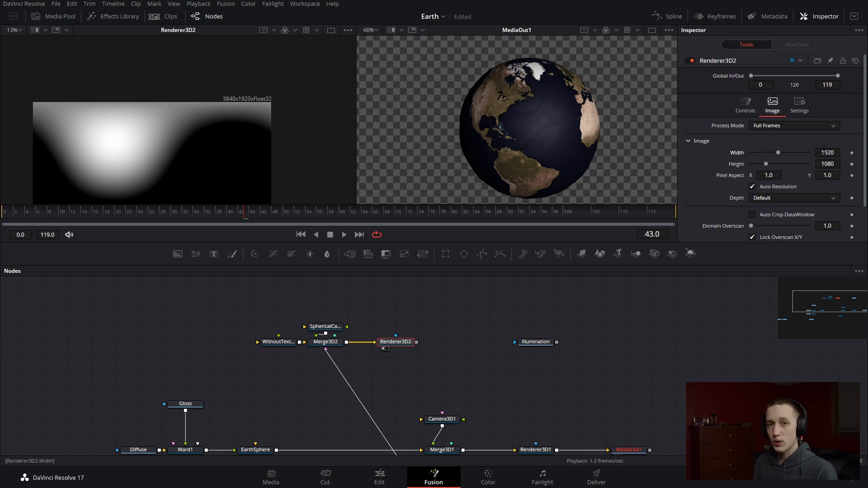
left_click(754, 186)
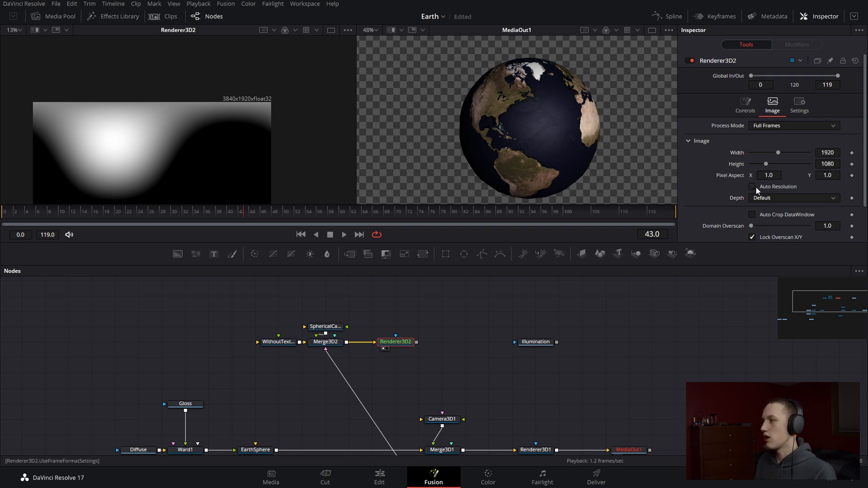
Add the expression Width/1920*1080 to Renderer3D2's Height so it scales in proportion to the width
right_click(737, 165)
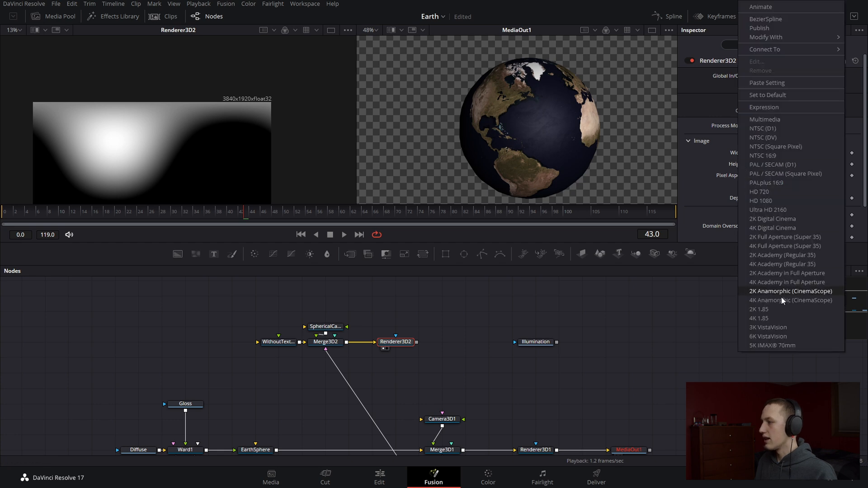
left_click(764, 107)
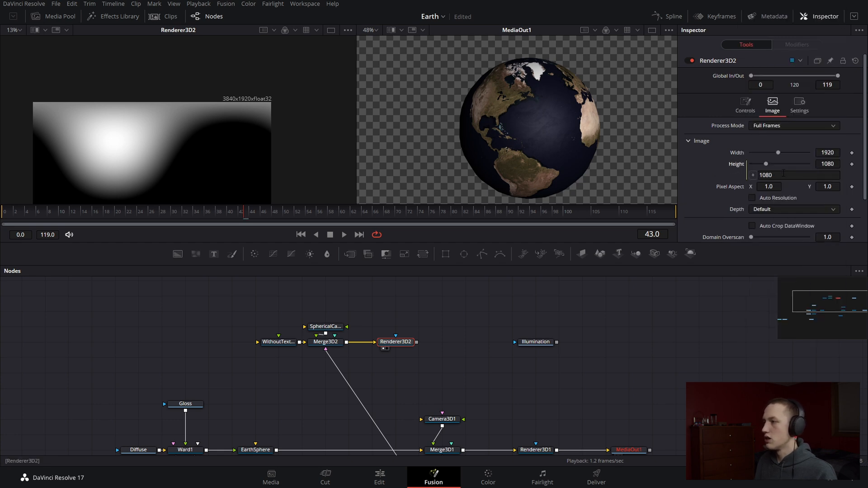
type("Width")
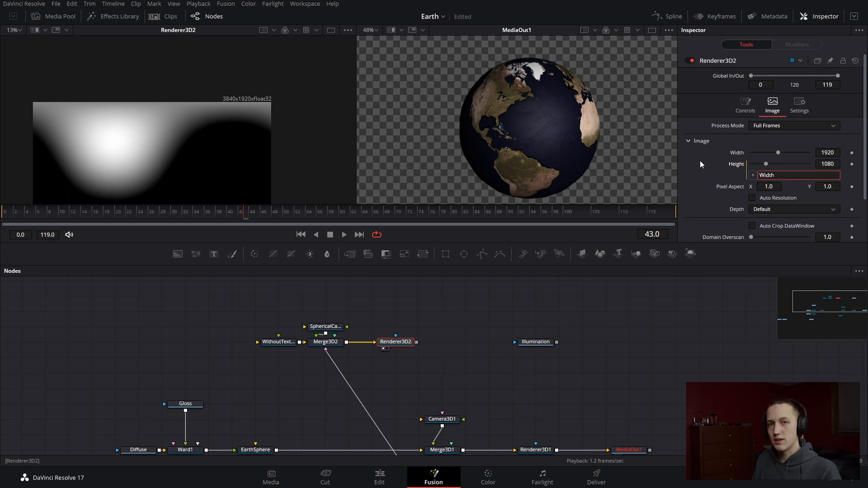
type("/")
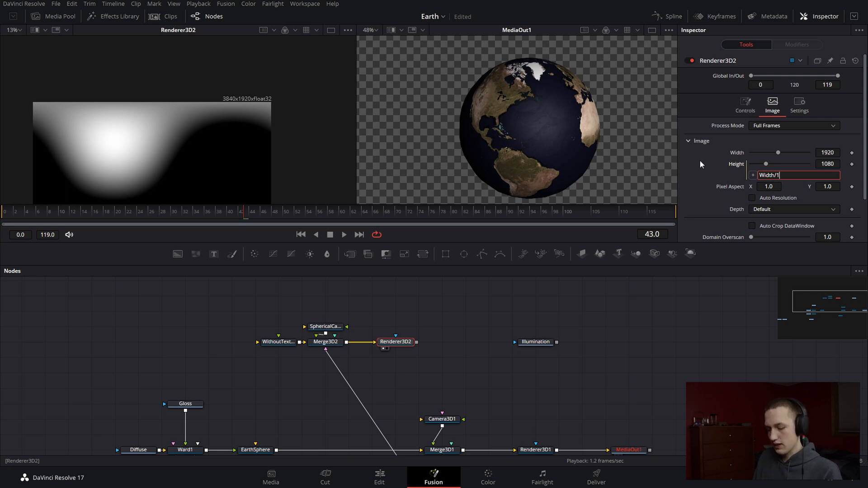
type("1920")
key("BackSpace")
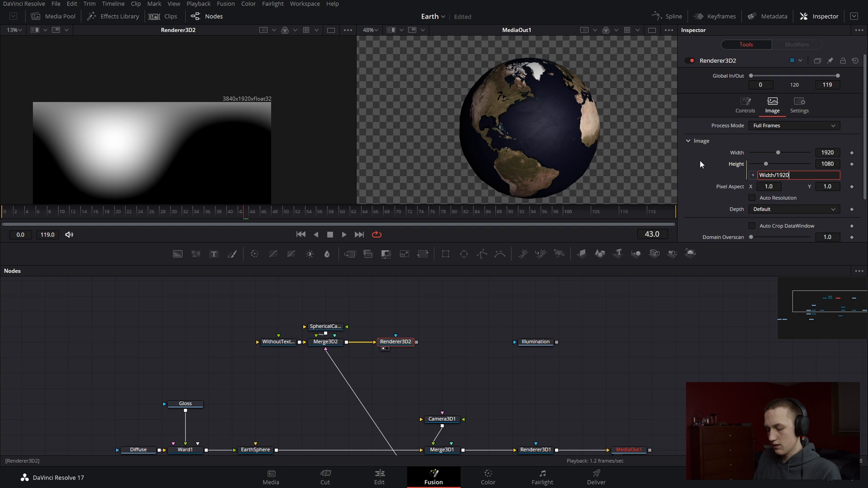
type("*1080")
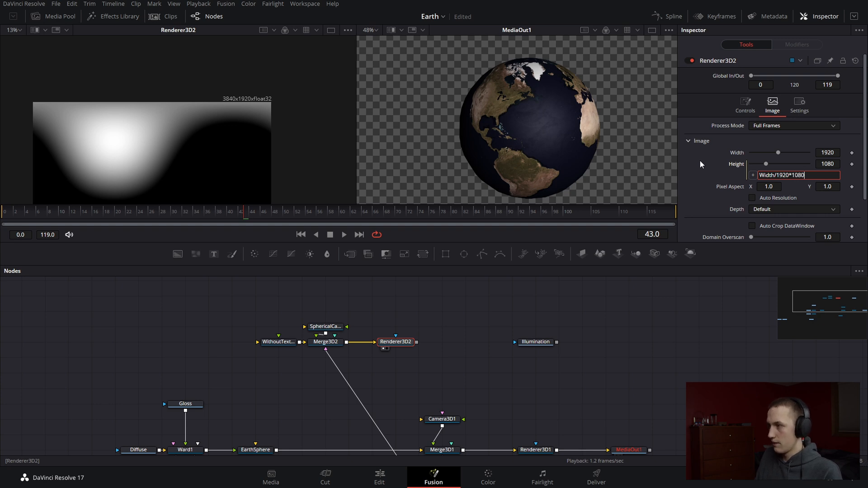
key("Return")
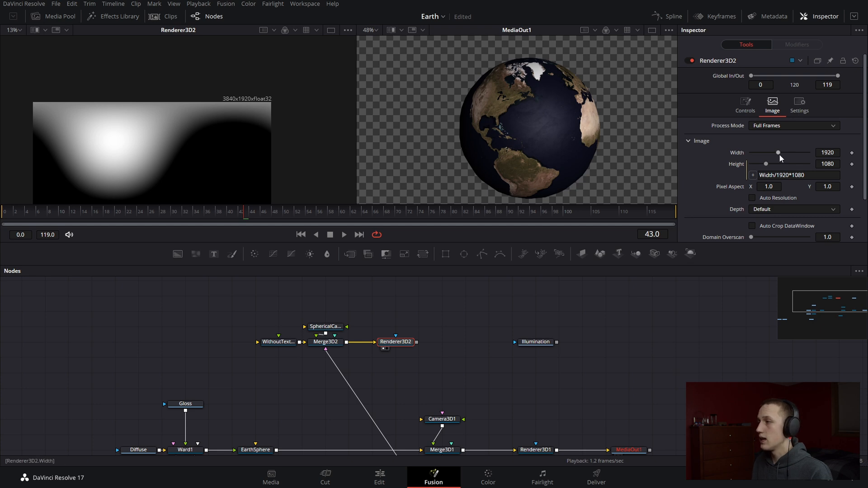
Set Renderer3D2's Width to 3000
left_click_drag(778, 152, 786, 151)
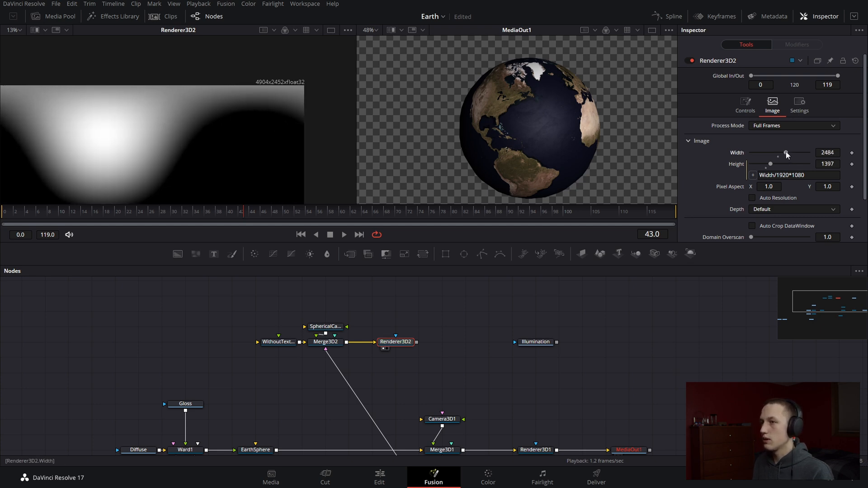
left_click(832, 152)
type("3000")
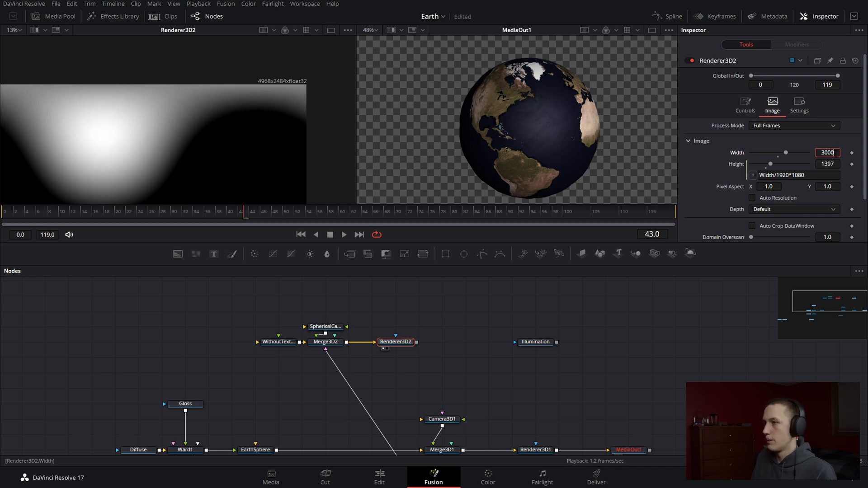
key("Tab")
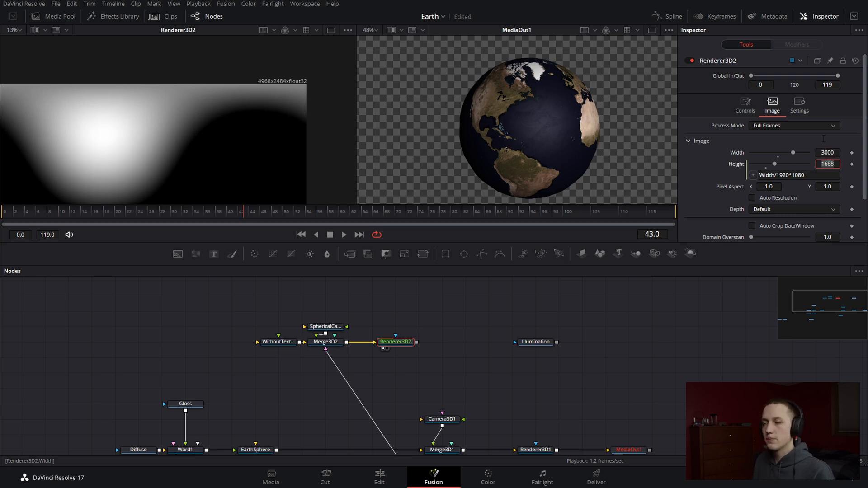
left_click(289, 92)
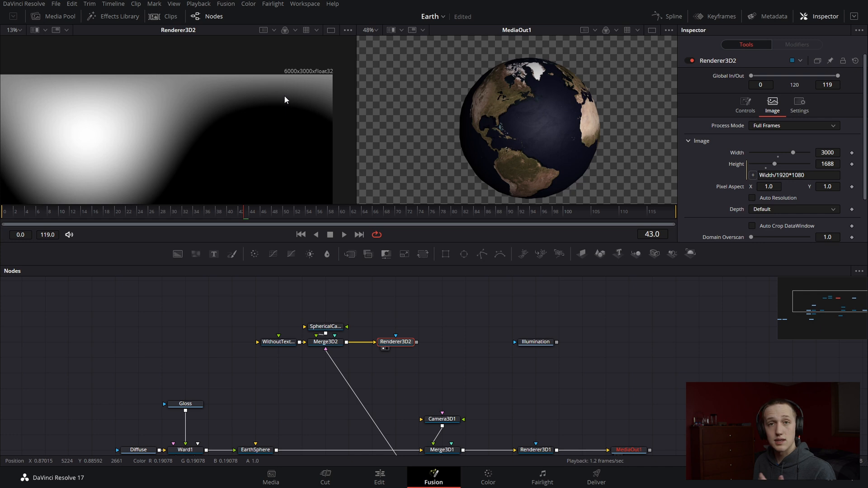
Compare the Illumination image with Renderer3D2's output, then add a Transform node after Renderer3D2, view it and flip the image horizontally
left_click(542, 345)
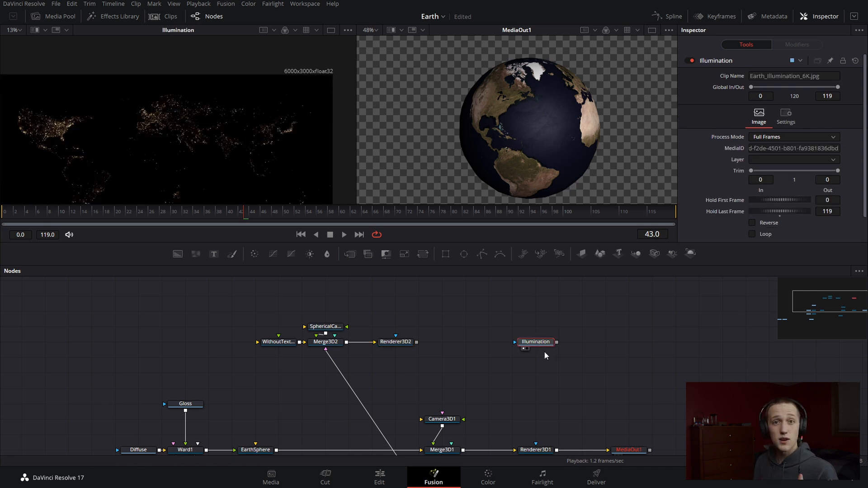
left_click(393, 343)
key("1")
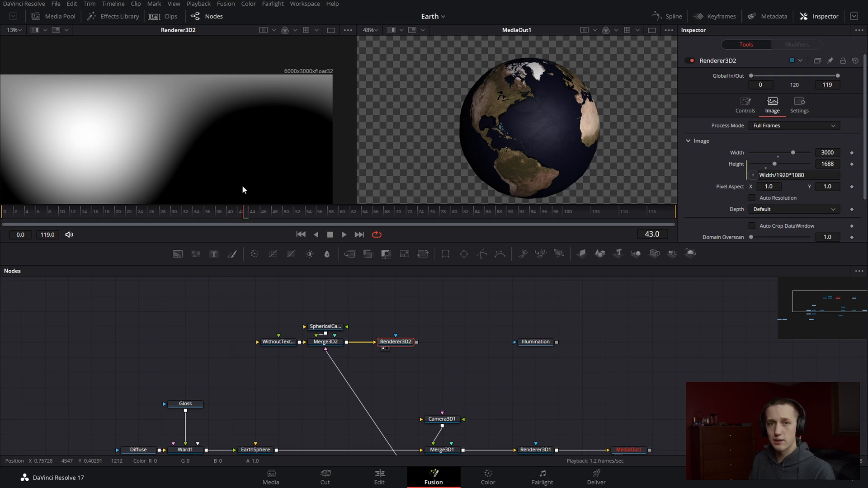
key("shift+space")
type("transform")
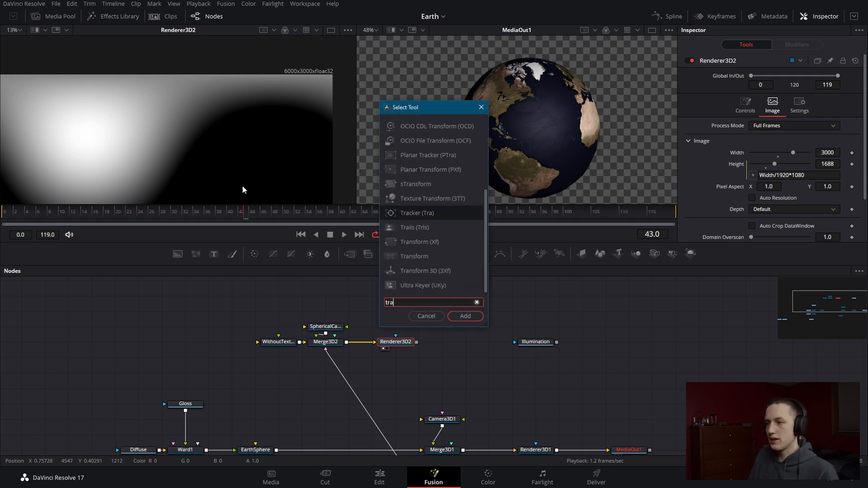
key("Return")
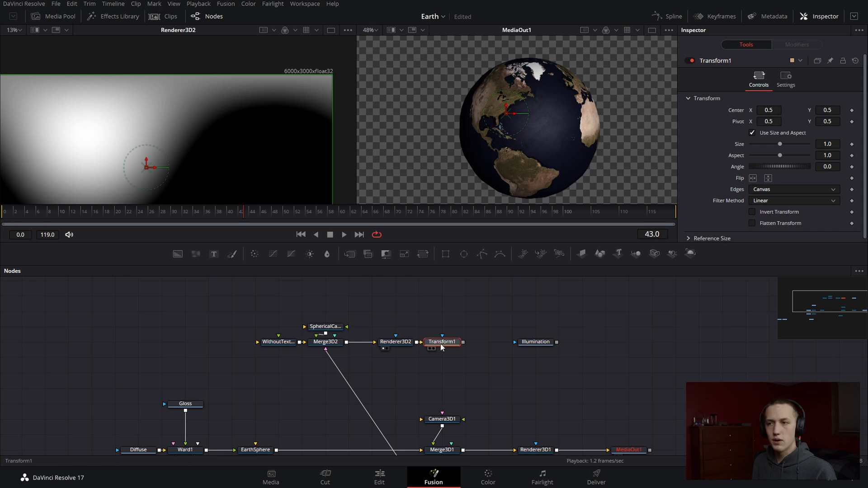
key("1")
left_click(752, 178)
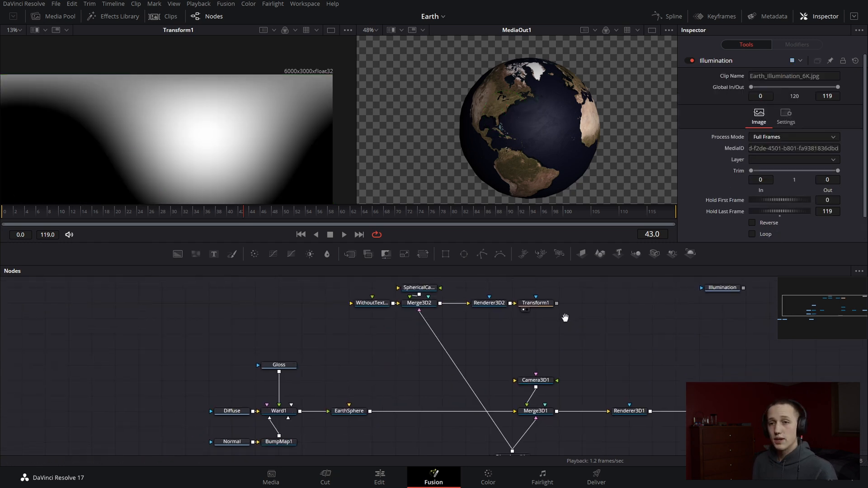
Duplicate the EarthSphere node, place the copy above Merge3D1 and rename it CityLights
left_click_drag(564, 316, 579, 306)
left_click(366, 402)
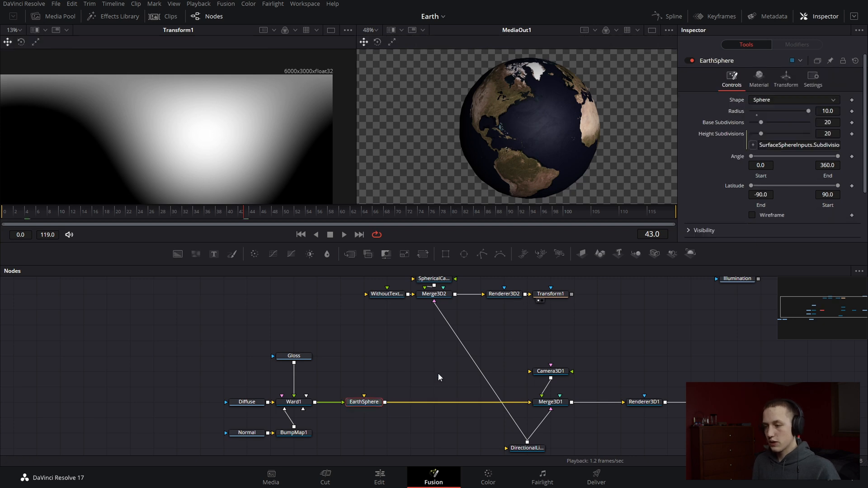
key("ctrl+c")
key("ctrl+v")
left_click_drag(441, 340, 512, 343)
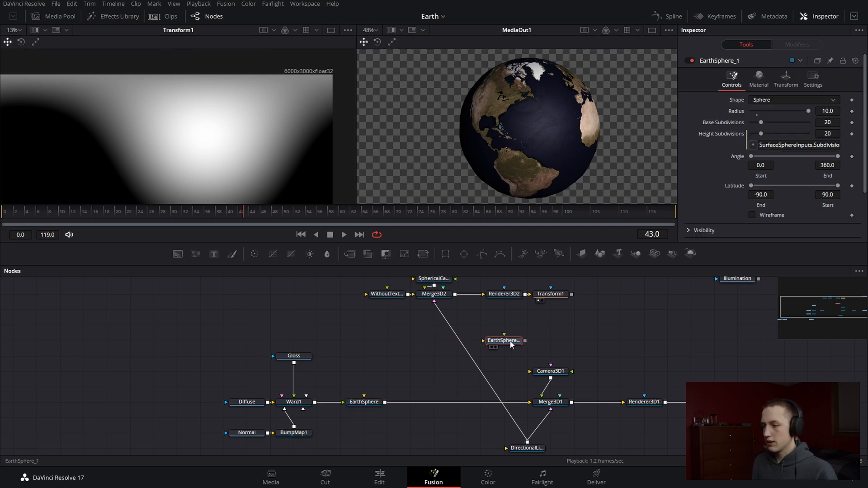
key("F2")
type("Light")
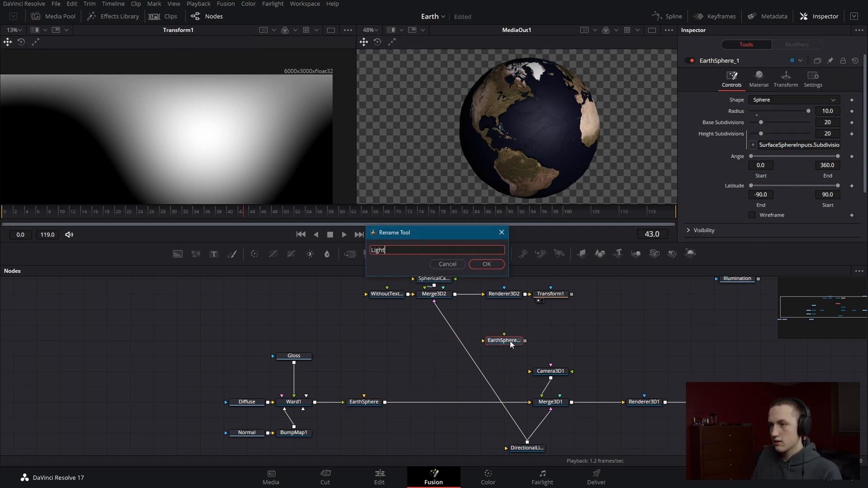
key("BackSpace")
key("BackSpace")
key("BackSpace")
Move Camera3D1 below Merge3D1 and connect the CityLights sphere to Merge3D1
left_click_drag(559, 371, 587, 446)
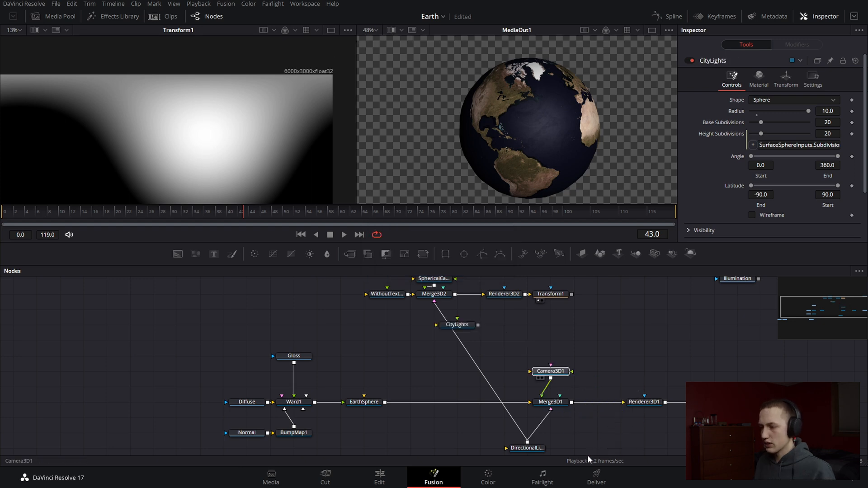
left_click_drag(603, 406, 583, 411)
left_click_drag(442, 332, 541, 403)
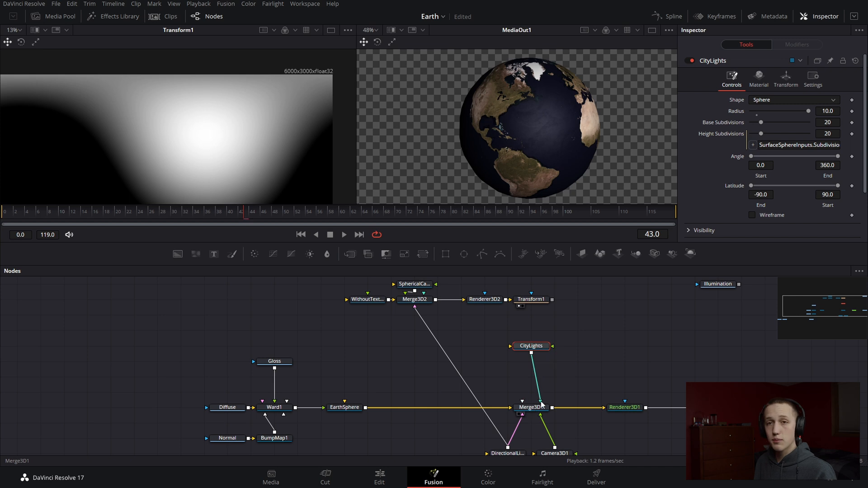
View the Merge3D1 scene and connect Transform1's output to the CityLights sphere as its material
left_click_drag(593, 341, 574, 363)
left_click(511, 432)
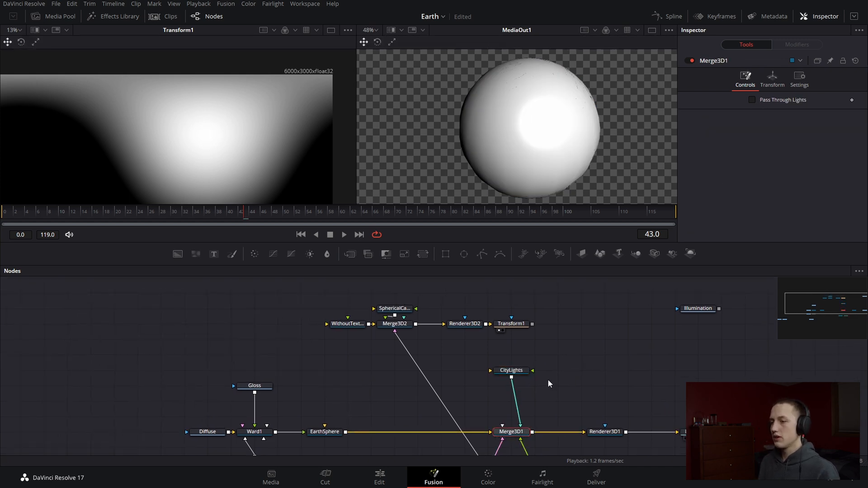
key("1")
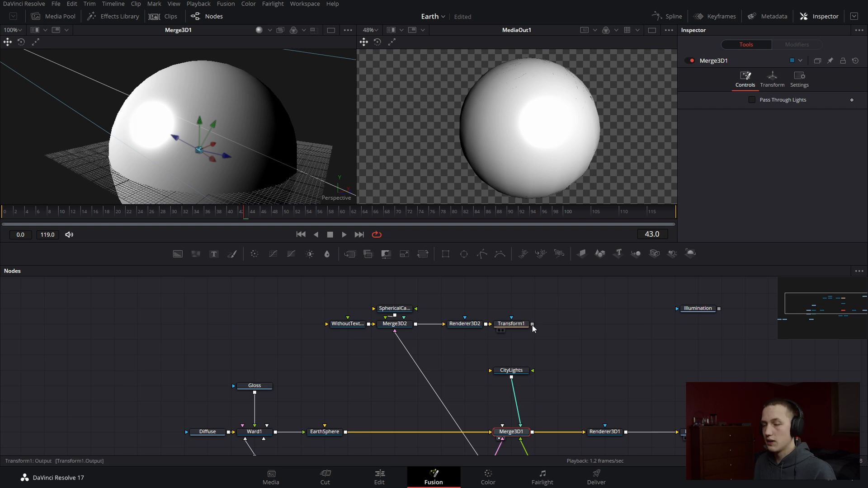
left_click_drag(533, 325, 513, 371)
left_click(512, 371)
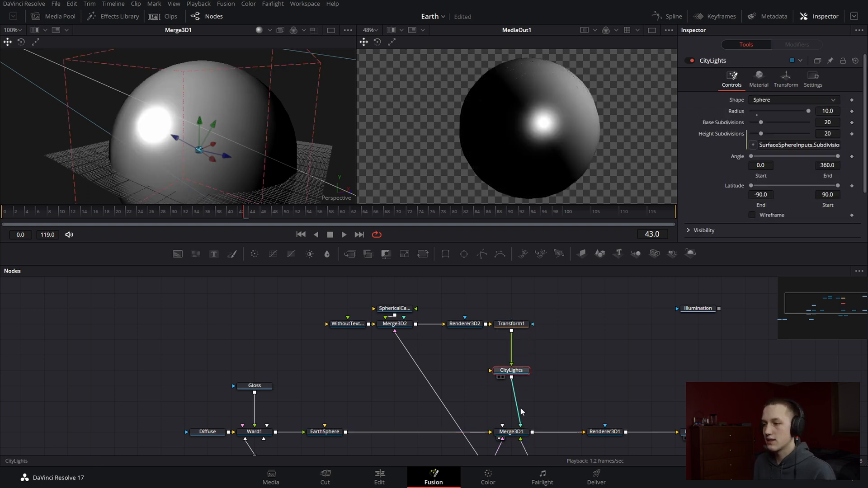
Insert a Luma Keyer between Transform1 and CityLights and lower its High threshold to 0.267
left_click(511, 324)
key("shift+space")
type("luma")
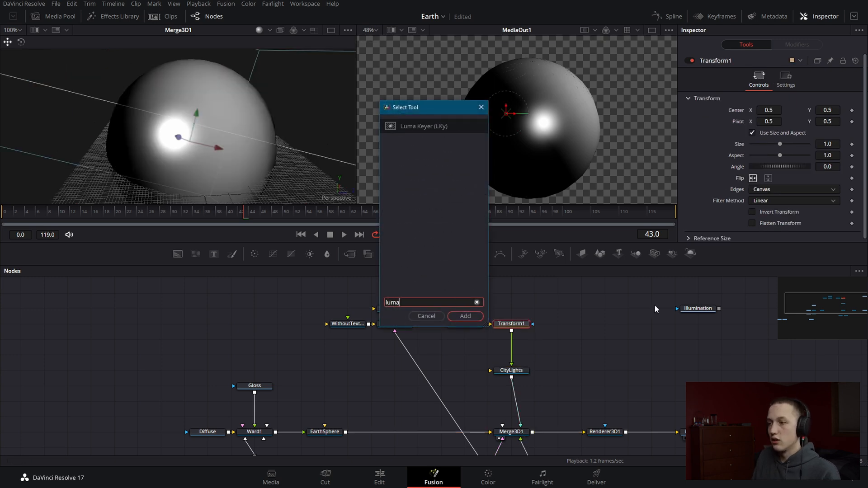
key("Return")
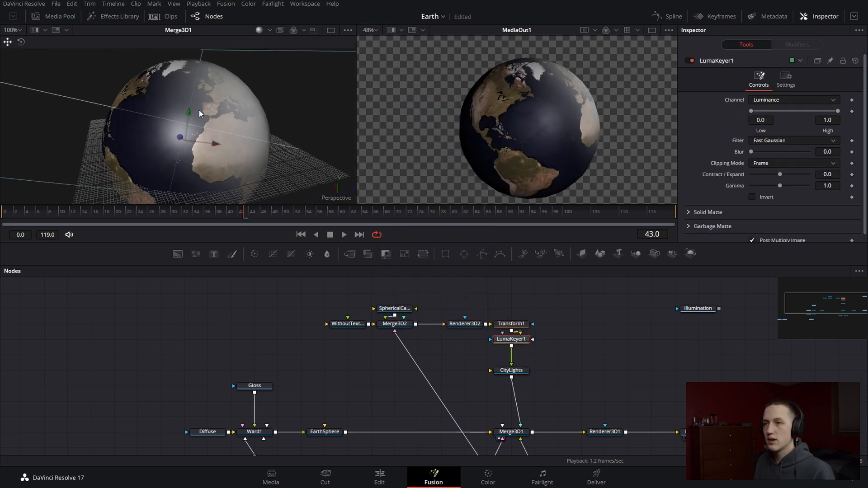
left_click_drag(833, 113, 778, 114)
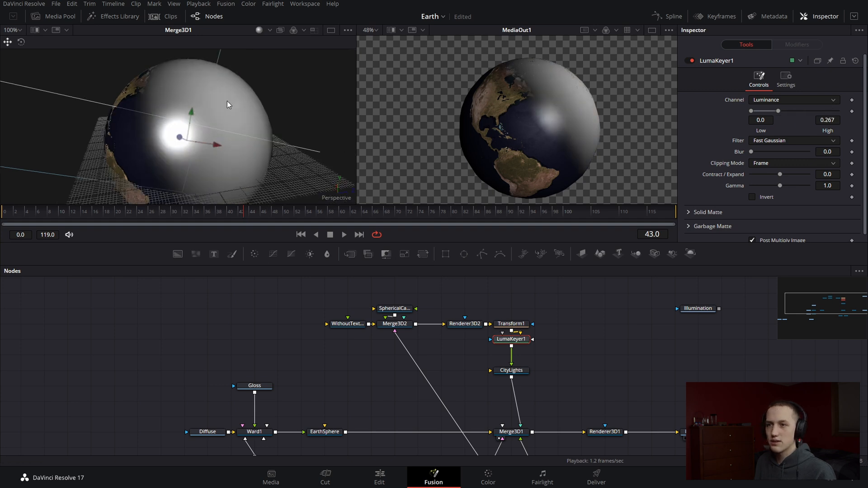
left_click_drag(227, 101, 289, 122)
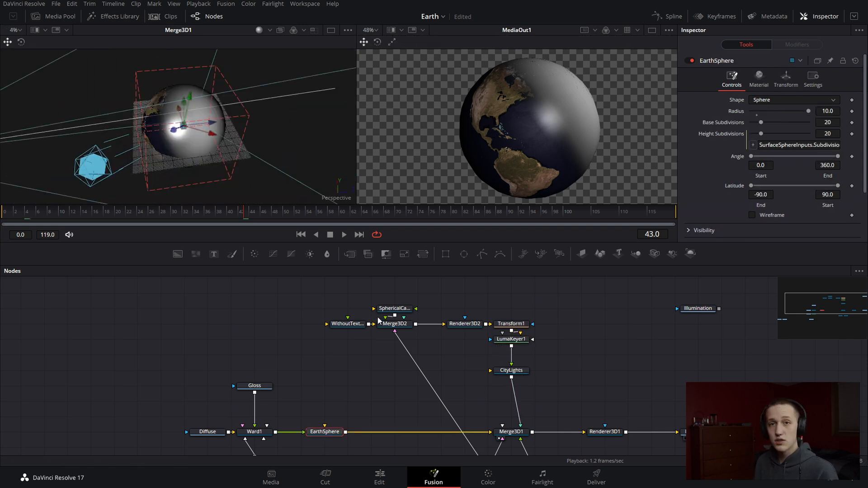
Set the Y rotation of SphericalCamera1 to 90 and check the light map from another side of the sphere
left_click(393, 308)
left_click(773, 78)
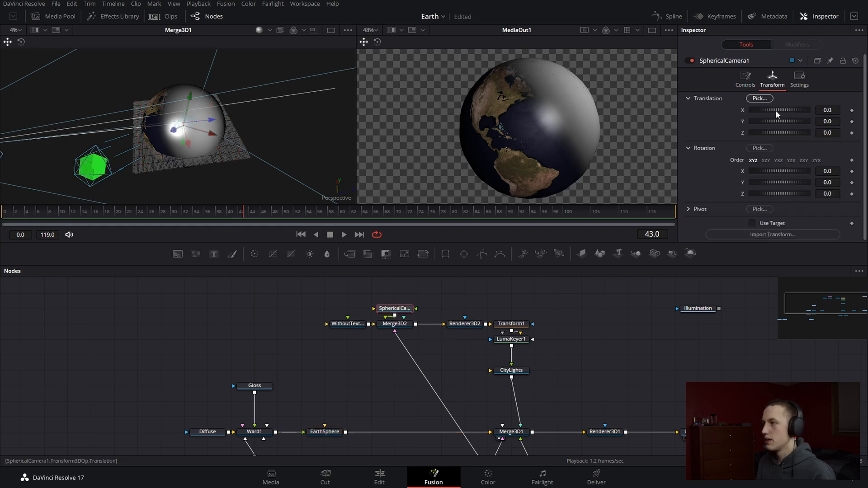
left_click(830, 182)
type("90")
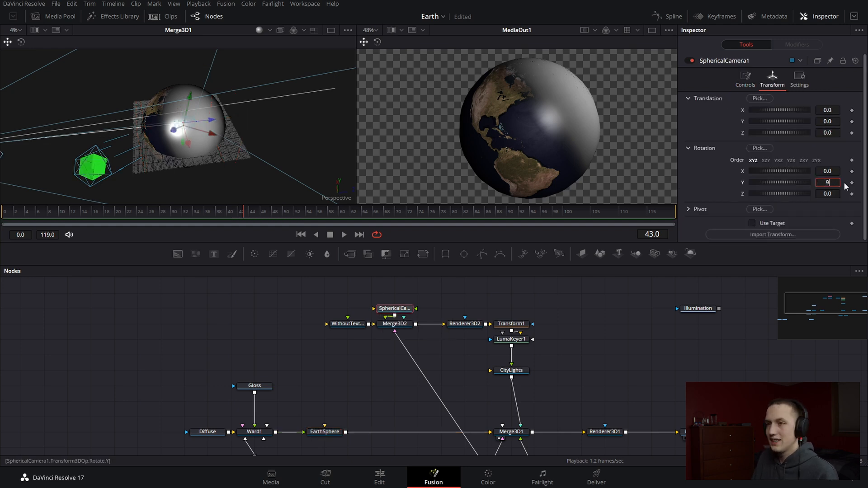
key("Tab")
left_click_drag(247, 138, 292, 121)
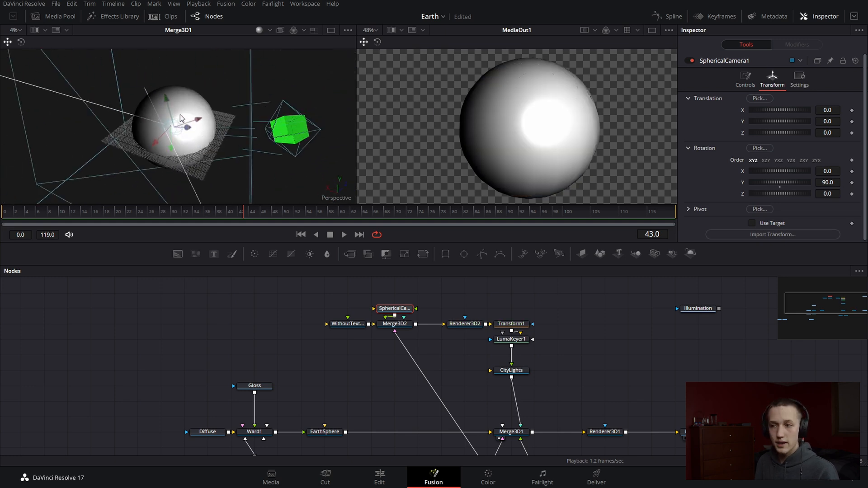
Detach LumaKeyer1 from Transform1, place it directly above CityLights and connect the Illumination node to its input
left_click(520, 371)
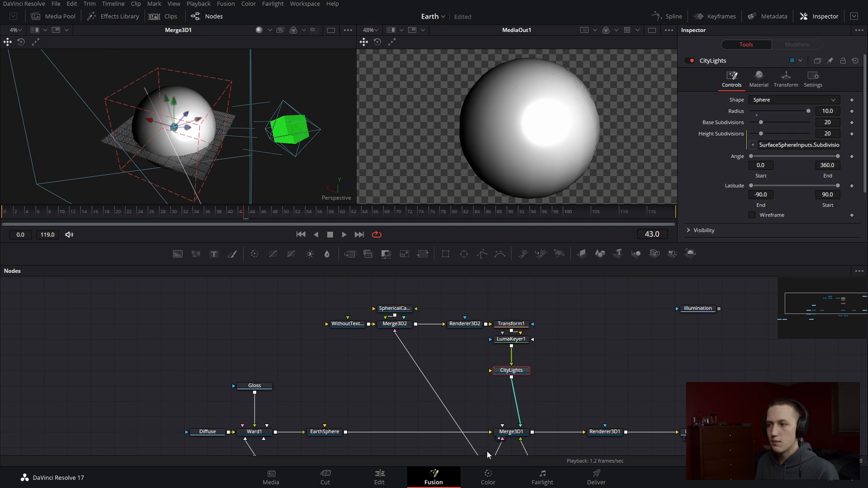
left_click_drag(512, 339, 520, 387)
left_click_drag(698, 309, 511, 354)
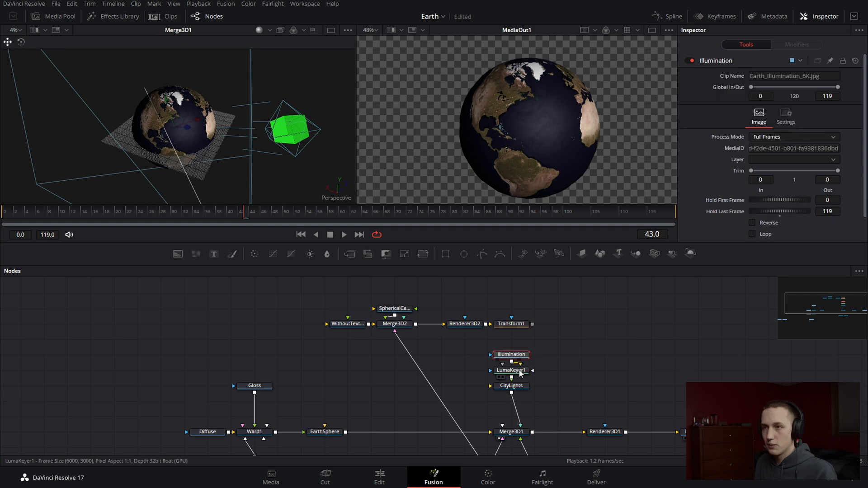
View LumaKeyer1's output, raise its High threshold to 0.517 and set its Gamma to 1.44
left_click(524, 371)
key("1")
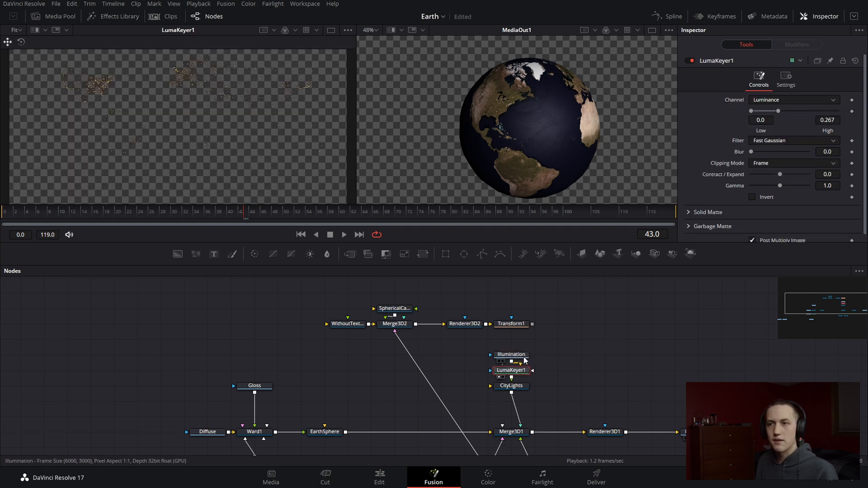
left_click(523, 356)
left_click(523, 371)
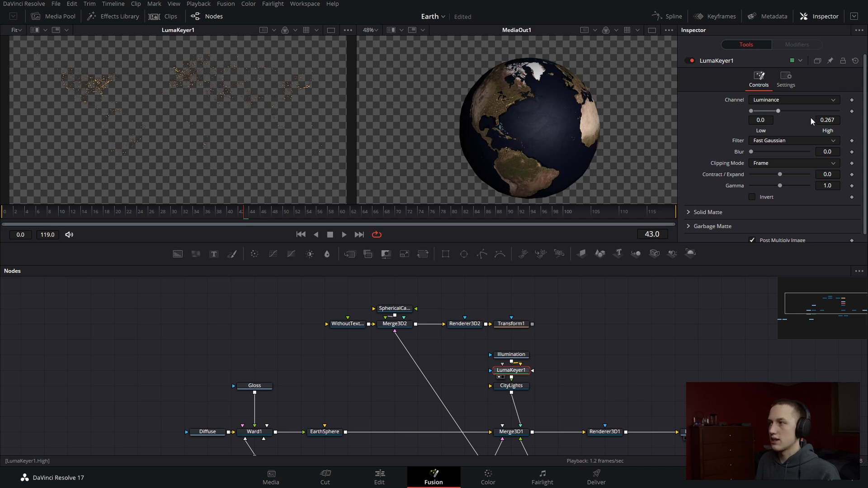
left_click_drag(781, 110, 798, 112)
mouse_move(780, 184)
left_mouse_down()
mouse_move(794, 183)
mouse_move(786, 186)
left_mouse_up()
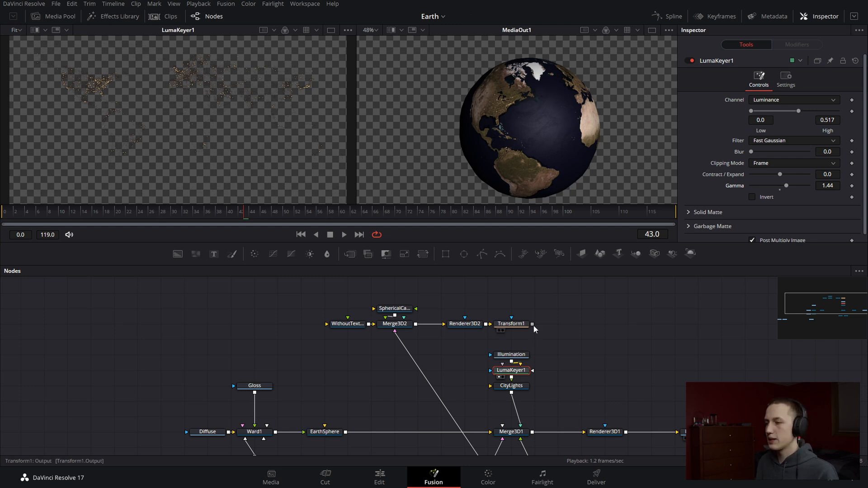
Turn off Affected by Lights for the CityLights sphere and check its lights around the globe in the Merge3D1 scene
left_click_drag(194, 131, 249, 117)
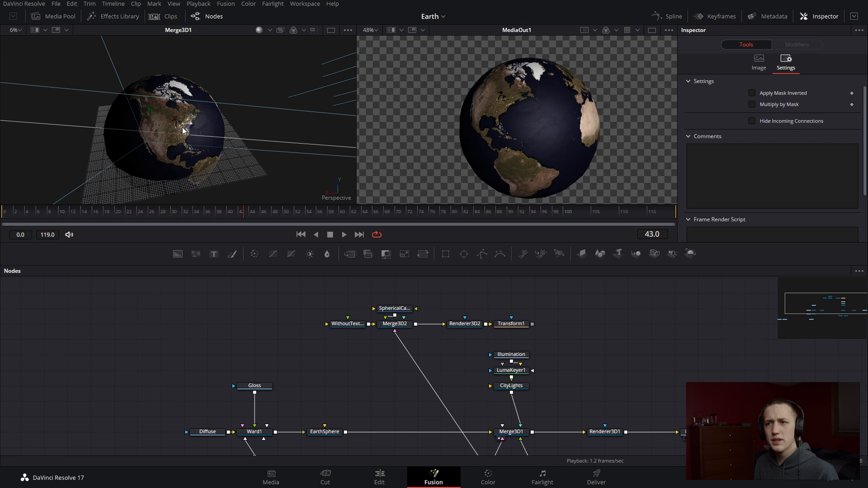
scroll(207, 129, "up", 8)
scroll(207, 129, "down", 3)
scroll(249, 117, "down", 3)
left_click_drag(63, 140, 245, 132)
scroll(245, 132, "down", 4)
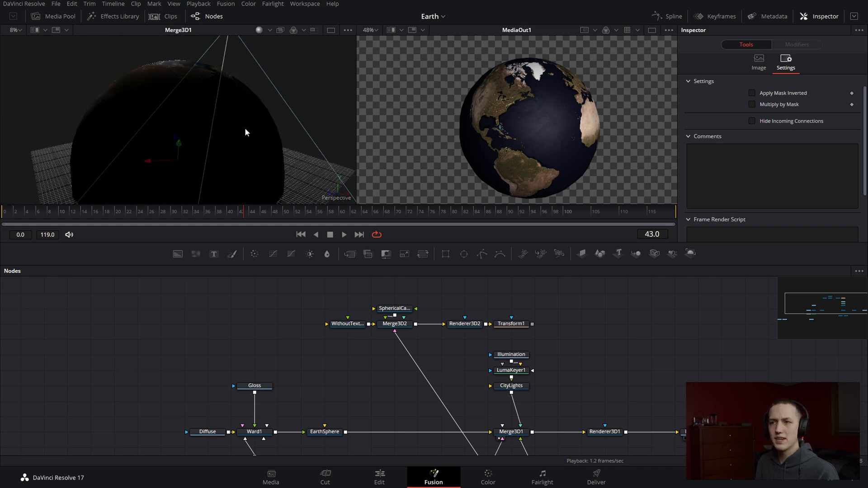
left_click(522, 389)
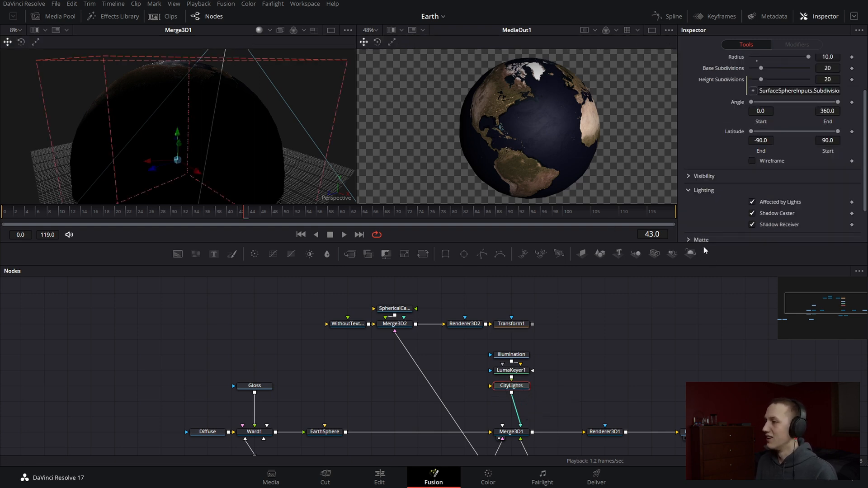
left_click(753, 202)
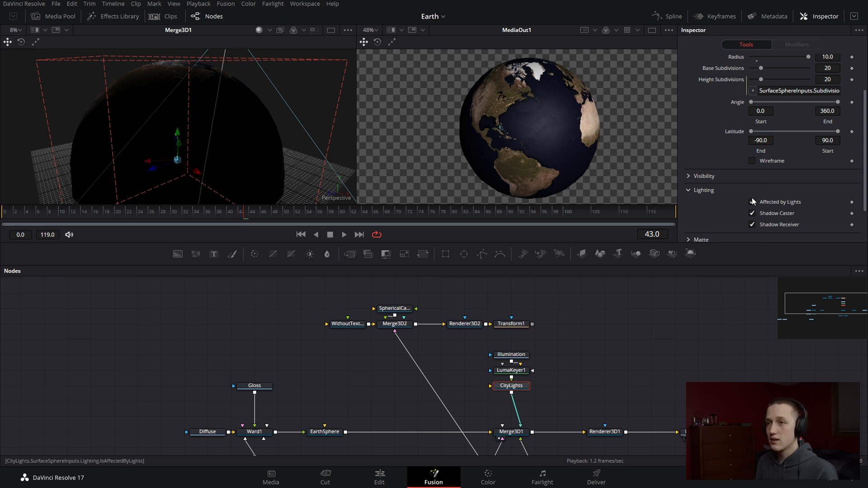
left_click(753, 202)
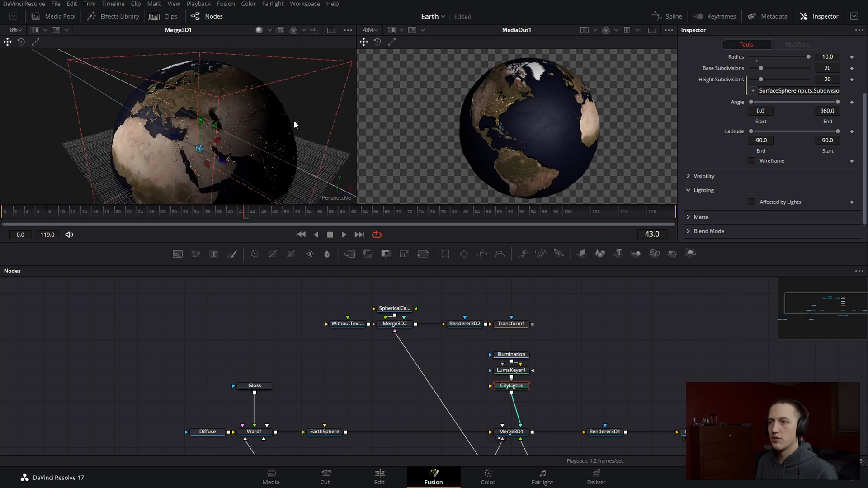
left_click_drag(110, 113, 289, 103)
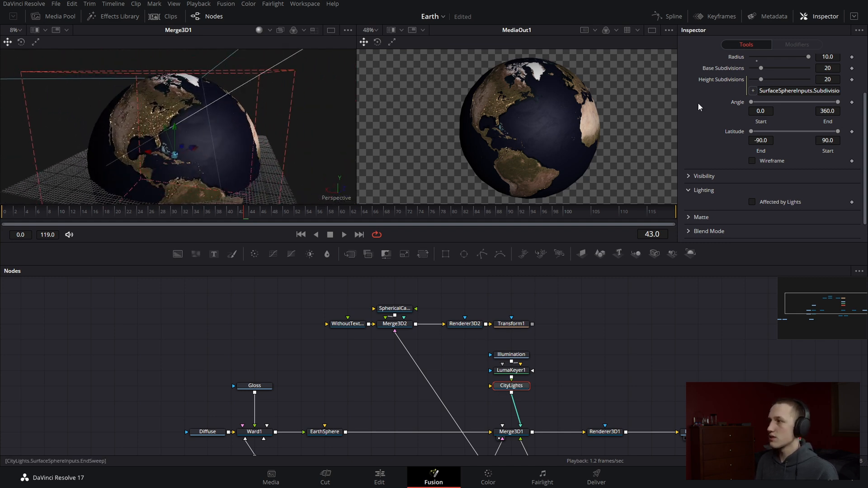
Set the specular intensity of the CityLights material to 0.0
scroll(699, 102, "up", 3)
left_click(767, 81)
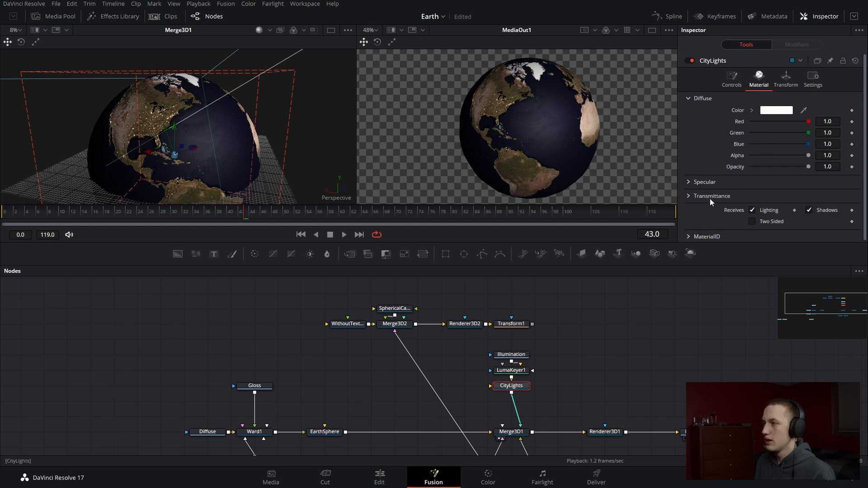
left_click(688, 181)
scroll(811, 199, "down", 2)
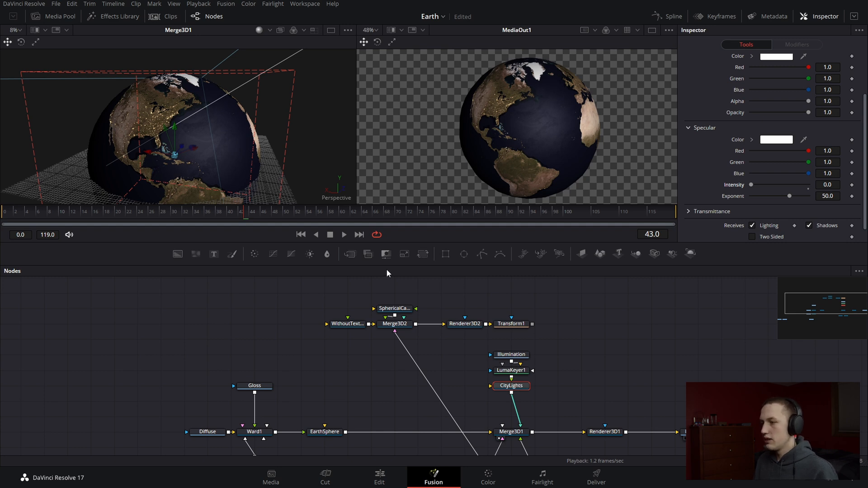
Connect Transform1's output to the Illumination node as its mask and enable Apply Mask Inverted
left_click(513, 324)
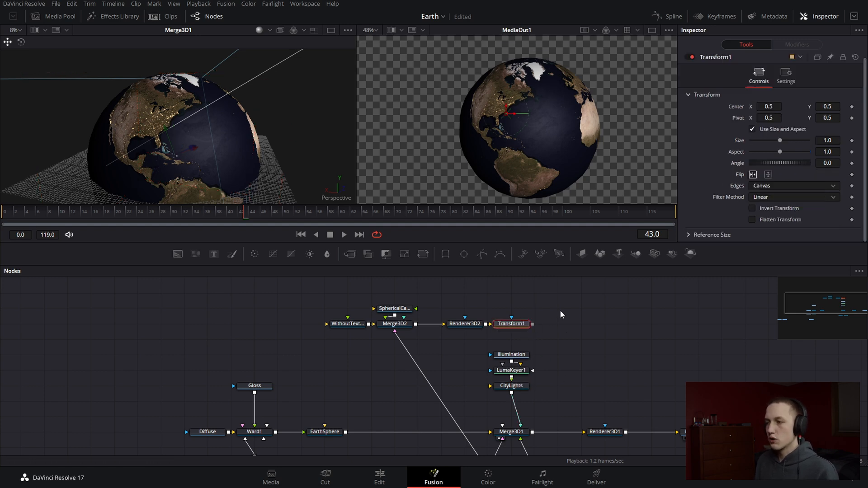
left_click_drag(533, 325, 524, 357)
left_click(520, 355)
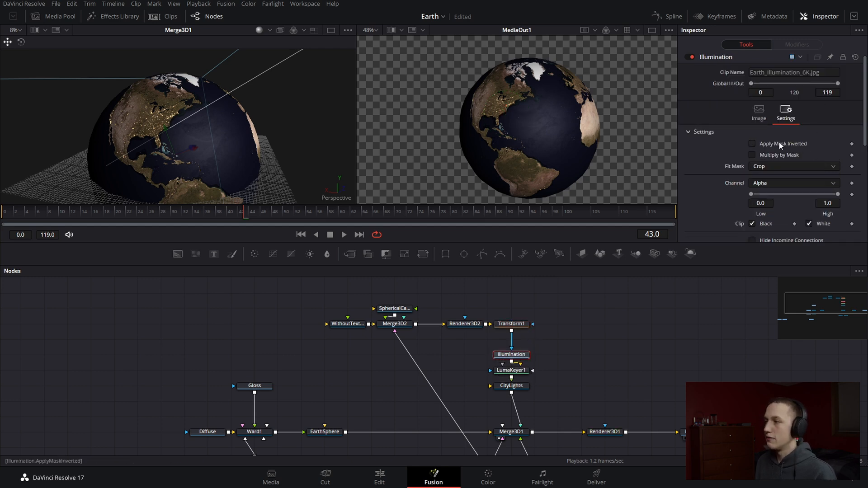
left_click_drag(119, 87, 382, 141)
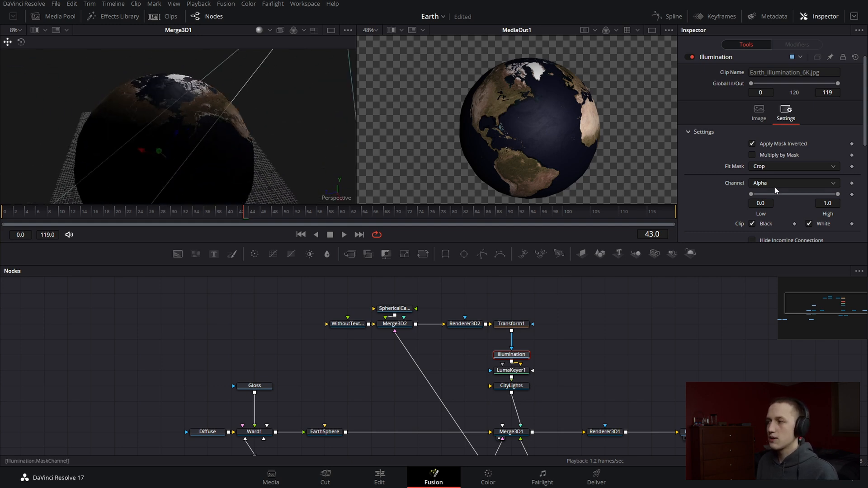
Examine the outputs of Transform1 and CityLights in the viewer, and return to the Merge3D1 scene
left_click(762, 183)
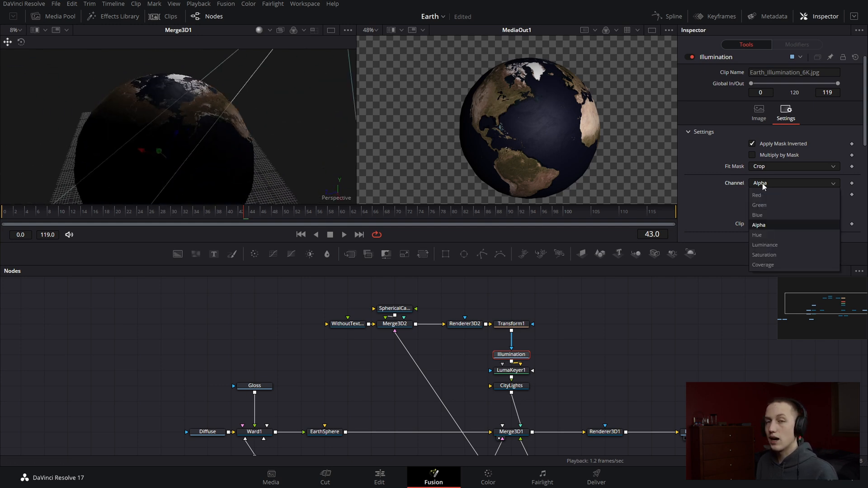
left_click(518, 327)
key("1")
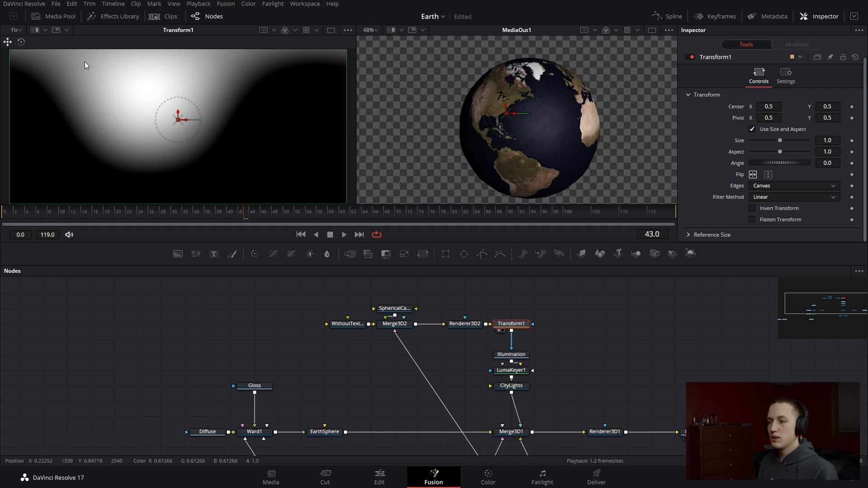
left_click(512, 354)
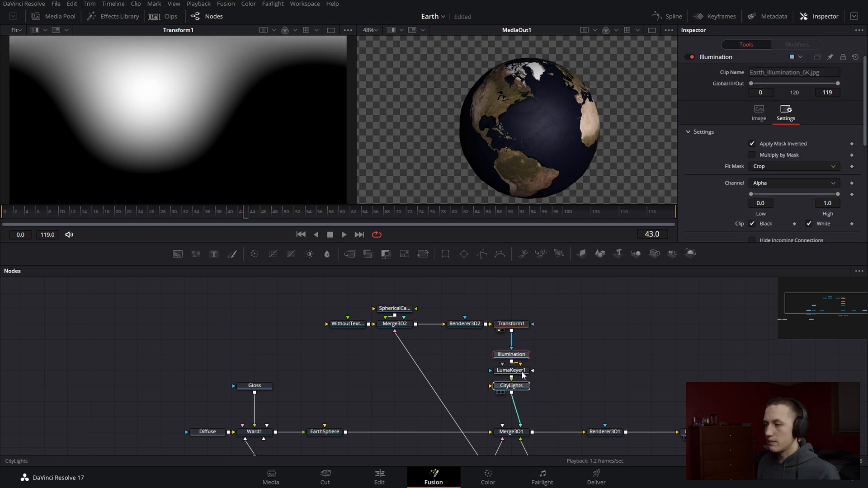
left_click(519, 386)
key("1")
left_click(525, 355)
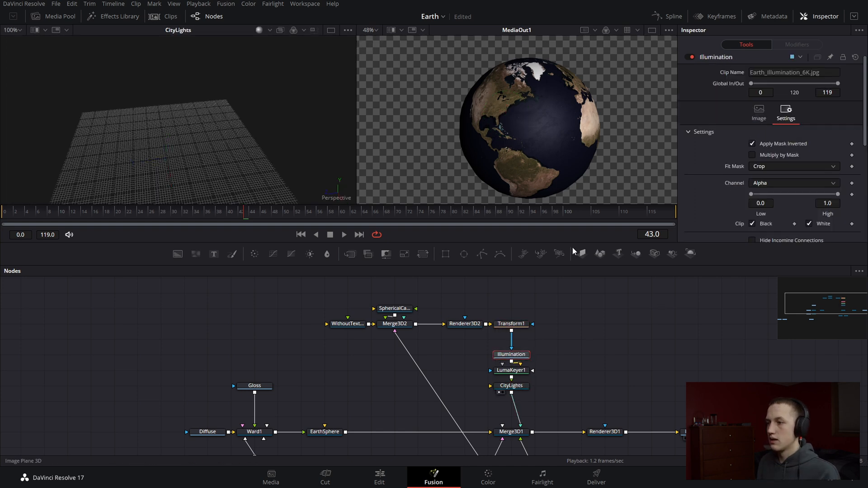
left_click(518, 432)
key("1")
Set the Illumination node's mask channel to Luminance and inspect the transition between the day and night sides
left_click(515, 355)
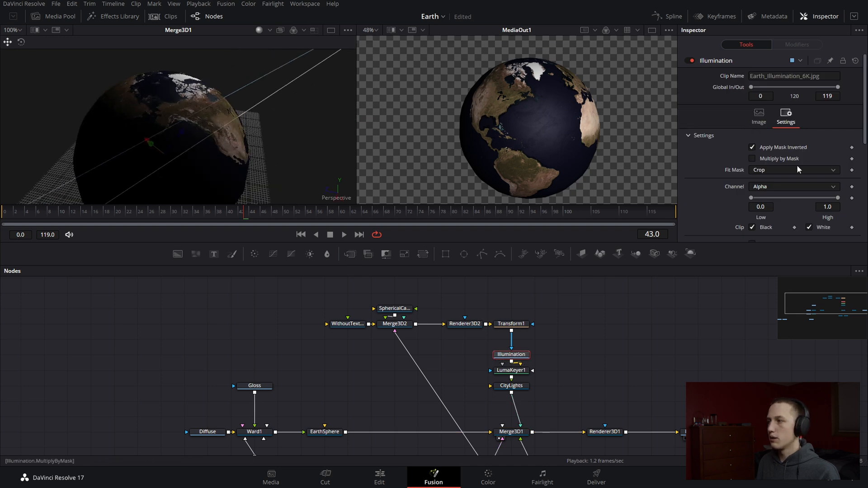
left_click(792, 187)
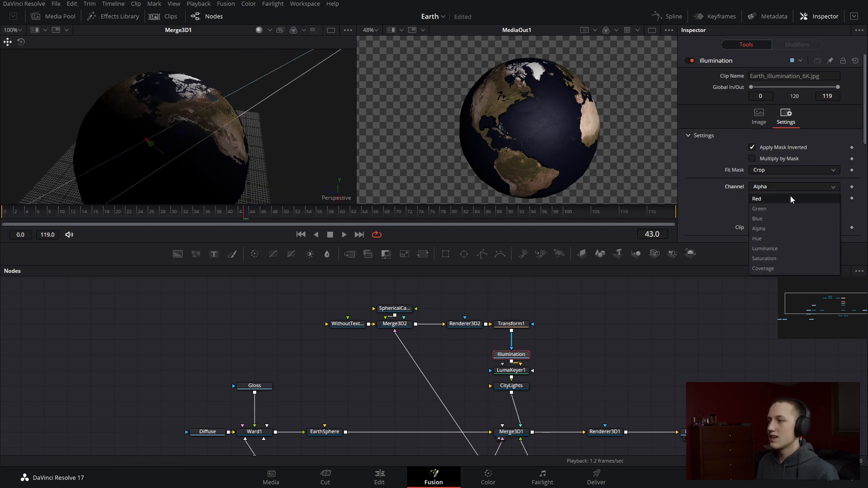
left_click(770, 249)
left_click_drag(186, 110, 319, 147)
scroll(239, 156, "down", 5)
scroll(215, 107, "up", 5)
left_click_drag(238, 122, 170, 130)
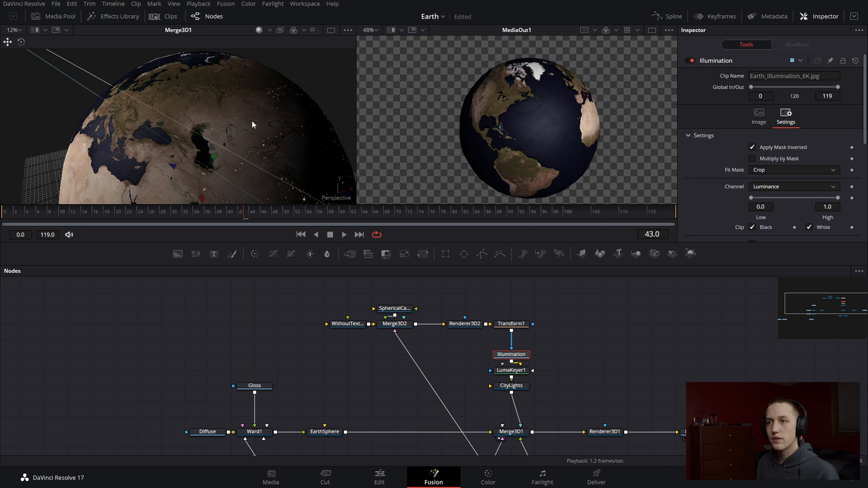
Add a Bitmap mask node and insert it between Transform1 and Illumination
left_click(513, 324)
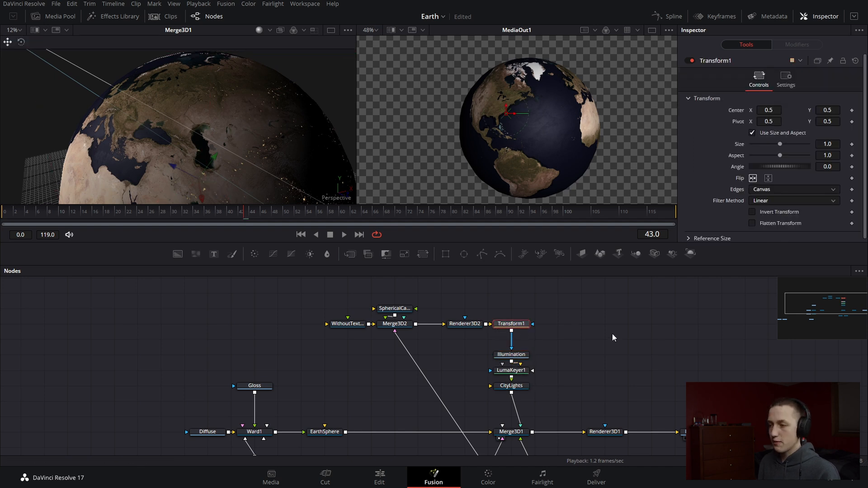
key("shift+space")
type("lumabit")
key("Return")
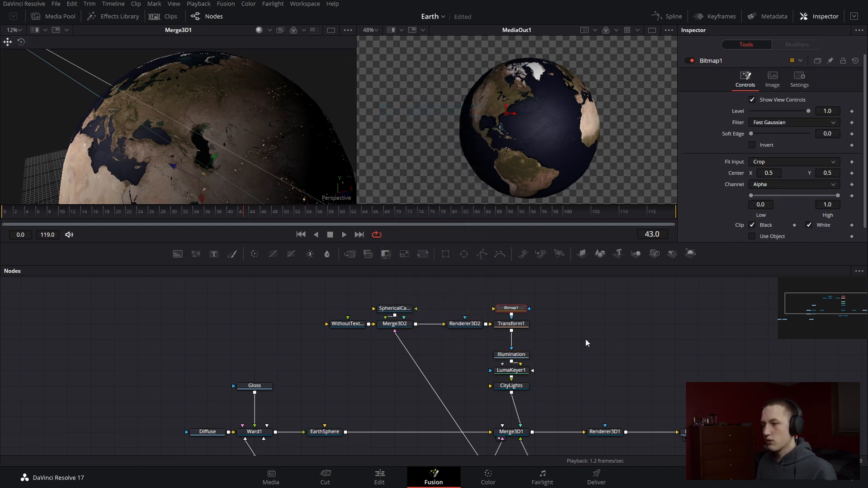
left_click_drag(510, 310, 518, 343)
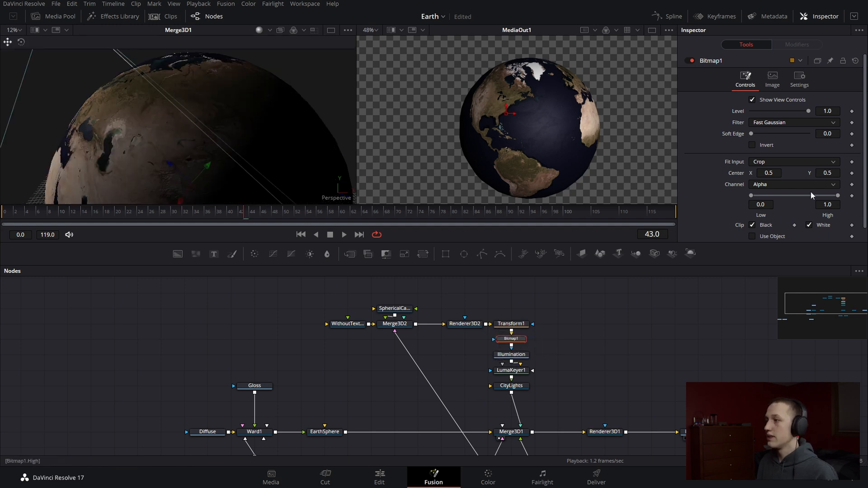
Set Bitmap1's channel to Luminance with Low at 0.0 and High at 0.517, and check the city lights on the globe
left_click(795, 183)
left_click(776, 246)
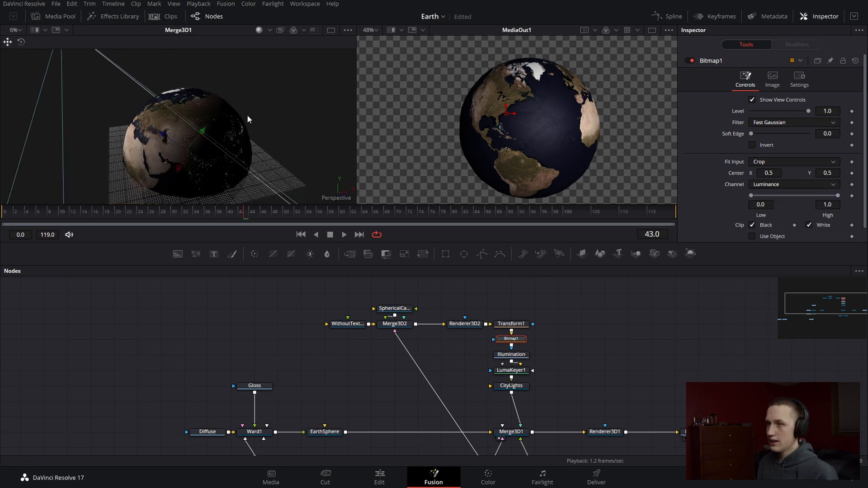
mouse_move(752, 196)
left_mouse_down()
mouse_move(803, 199)
mouse_move(755, 199)
left_mouse_up()
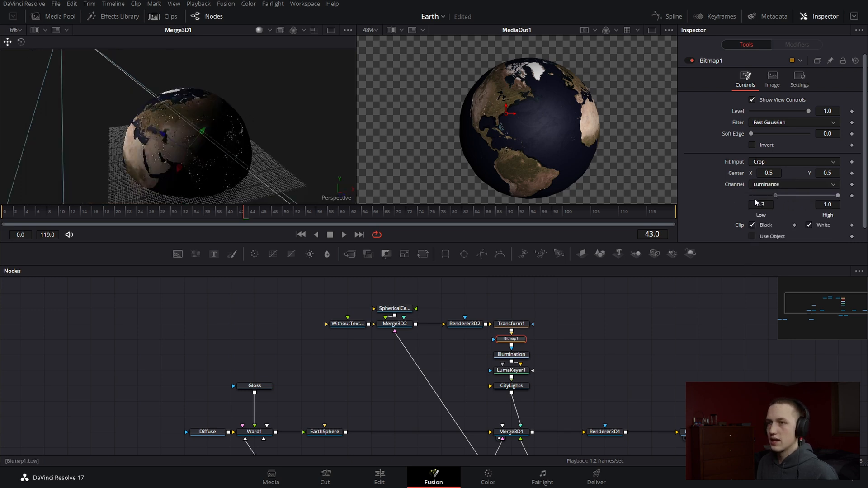
left_click_drag(838, 195, 799, 197)
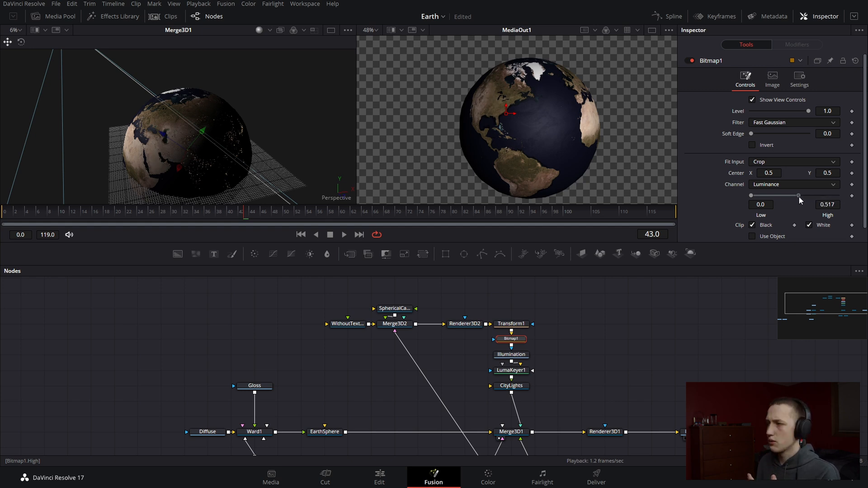
scroll(198, 138, "up", 5)
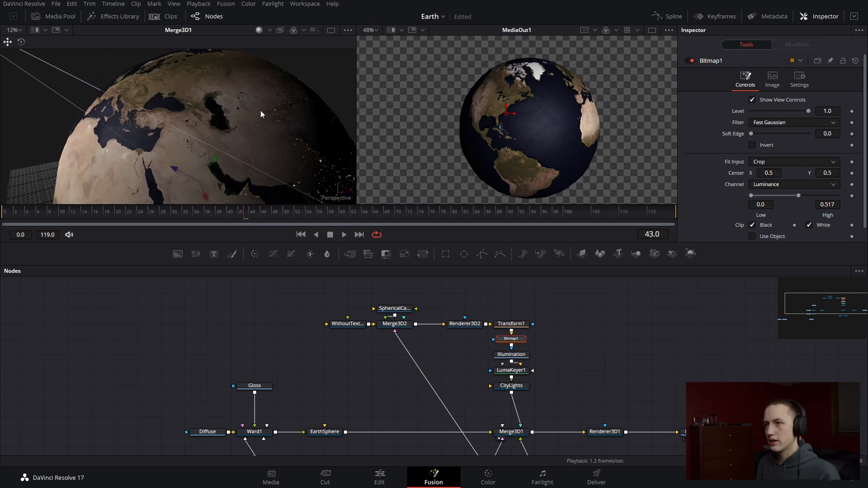
left_click_drag(261, 113, 639, 138)
left_click_drag(741, 122, 665, 140)
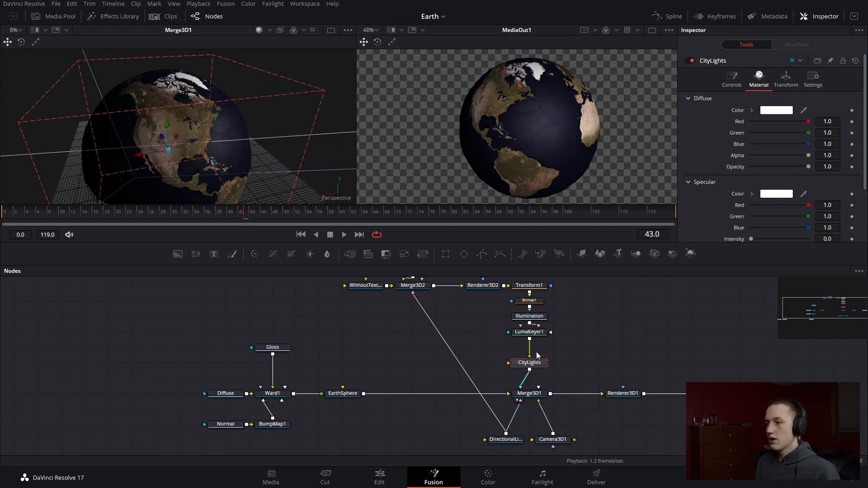
Insert a Color Corrector node between LumaKeyer1 and CityLights
left_click(551, 332)
key("shift+space")
type("color")
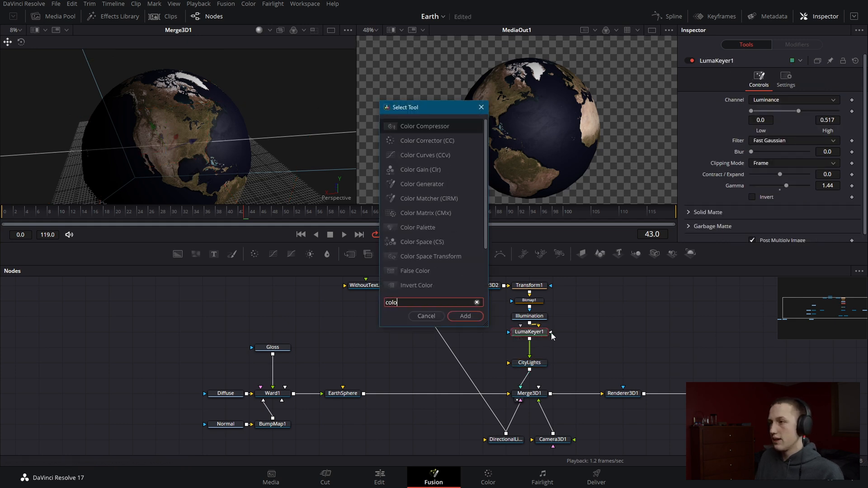
key("Down")
key("Return")
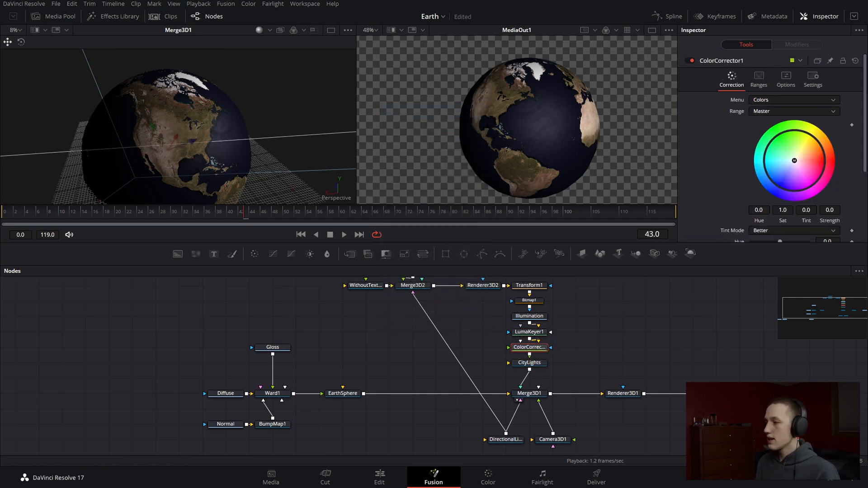
Raise the Color Corrector's gain to 2.02 to brighten the city lights
scroll(782, 161, "down", 5)
left_click_drag(781, 188, 784, 187)
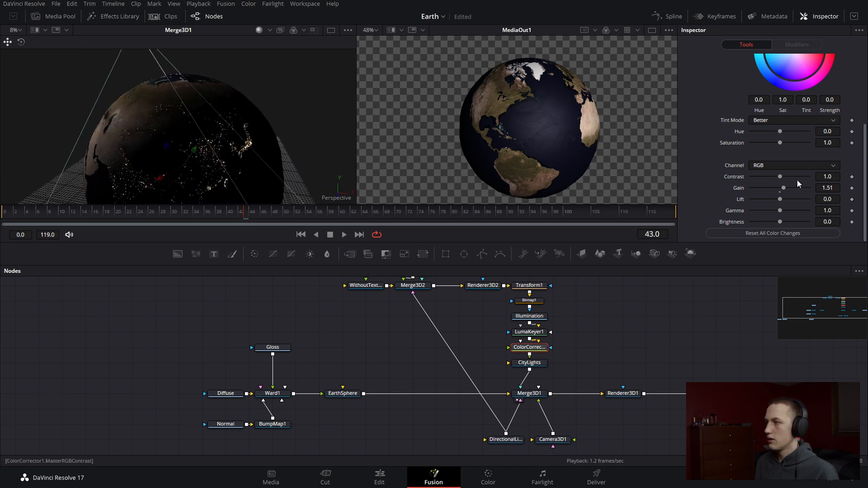
mouse_move(783, 187)
left_mouse_down()
mouse_move(795, 186)
mouse_move(787, 188)
left_mouse_up()
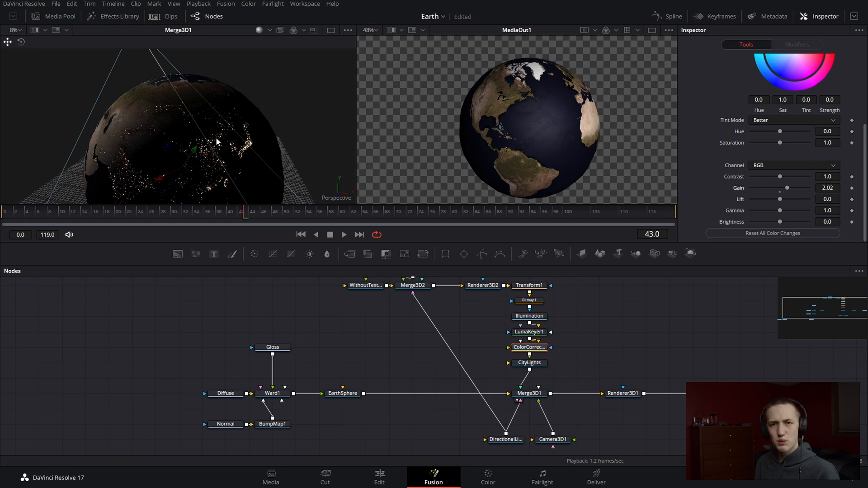
mouse_move(128, 131)
left_mouse_down()
mouse_move(243, 123)
mouse_move(310, 139)
mouse_move(140, 147)
mouse_move(129, 131)
left_mouse_up()
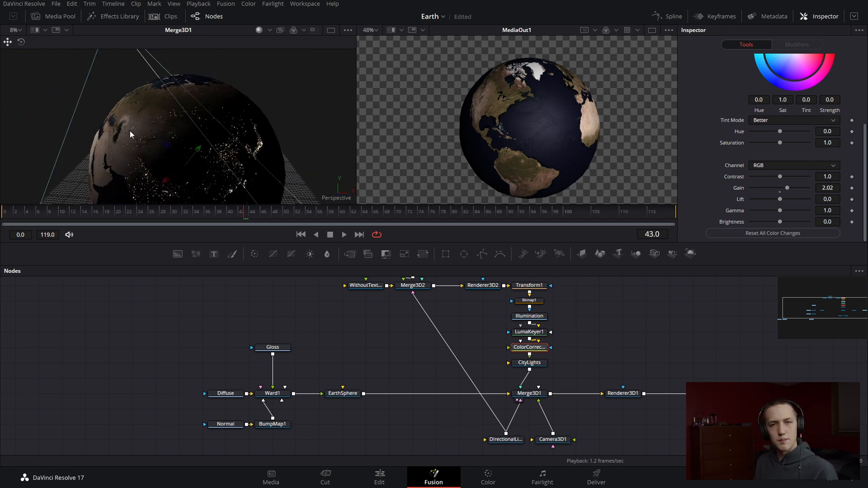
Spread out the node graph, separating the Earth material nodes from Merge3D1 and placing EarthSphere between them with extra space
left_click_drag(557, 408, 542, 359)
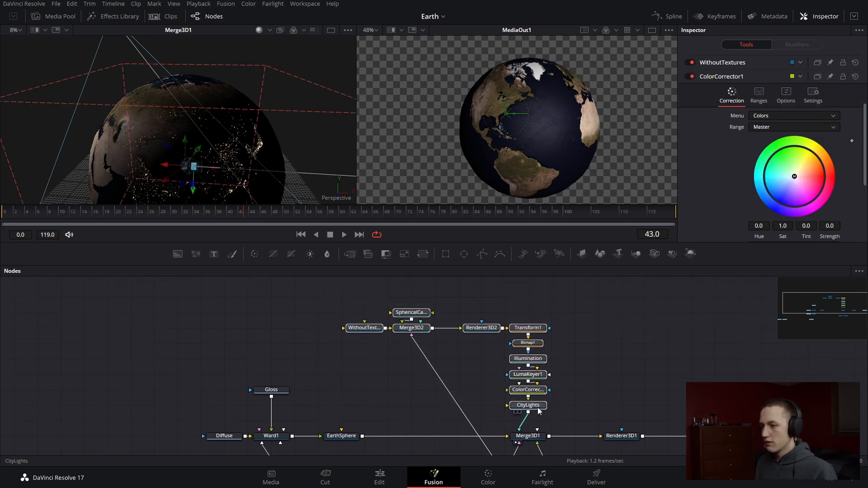
left_click(359, 355)
left_click_drag(359, 355, 529, 296)
left_click_drag(353, 310, 570, 424)
mouse_move(509, 379)
left_mouse_down()
mouse_move(393, 379)
mouse_move(488, 376)
left_mouse_up()
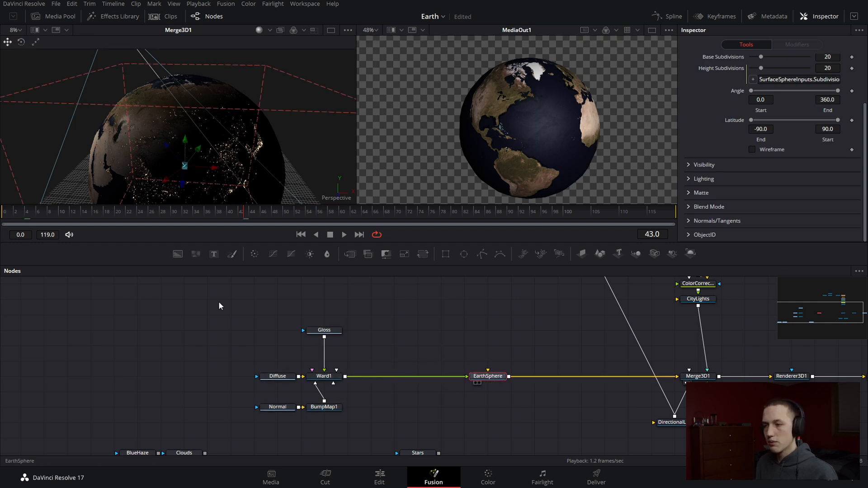
Add an Underlay around the Earth material nodes and EarthSphere, and shift the group slightly away from Merge3D1
mouse_move(198, 315)
left_mouse_down()
mouse_move(504, 420)
mouse_move(527, 417)
left_mouse_up()
key("shift+space")
type("underlay")
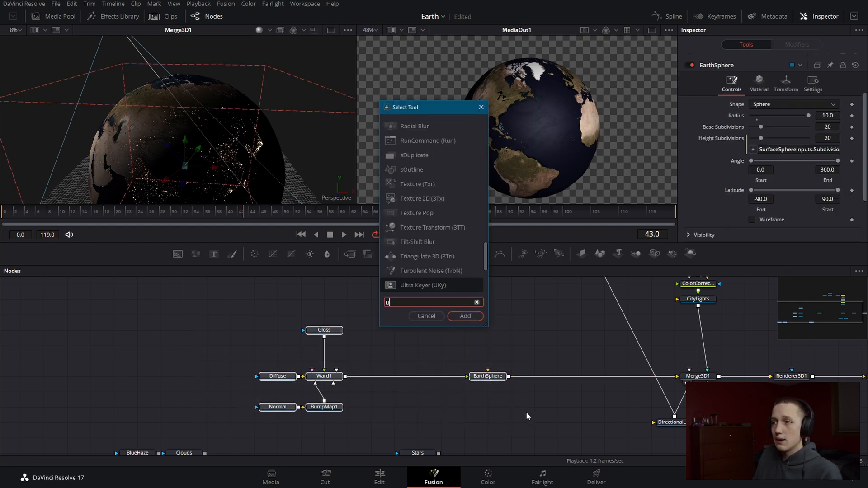
key("Return")
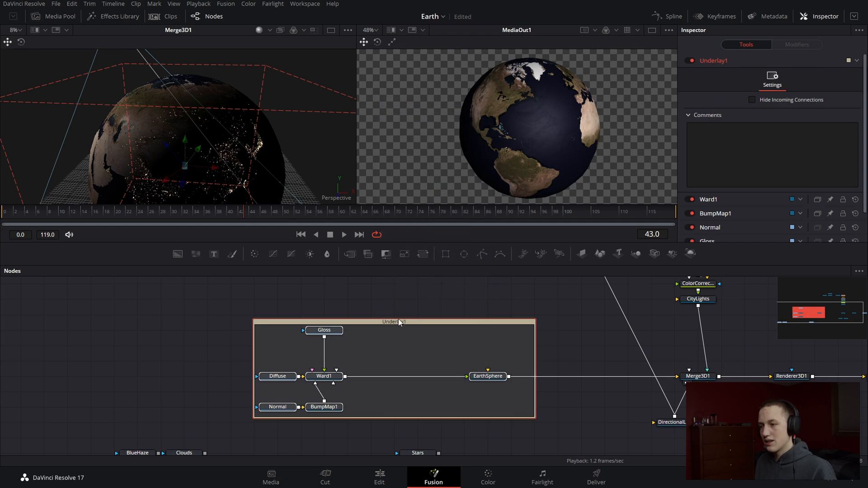
left_click_drag(403, 322, 382, 323)
left_click(397, 292)
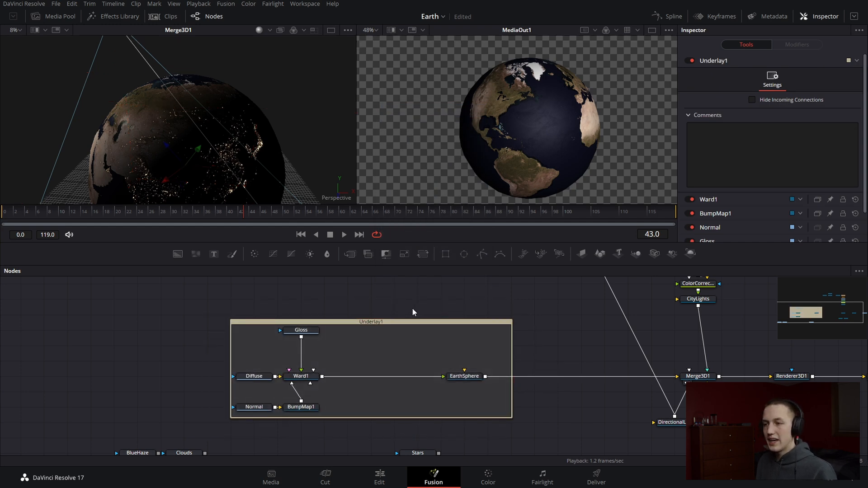
Rename the underlay around the Earth material nodes as Earth
left_click(387, 322)
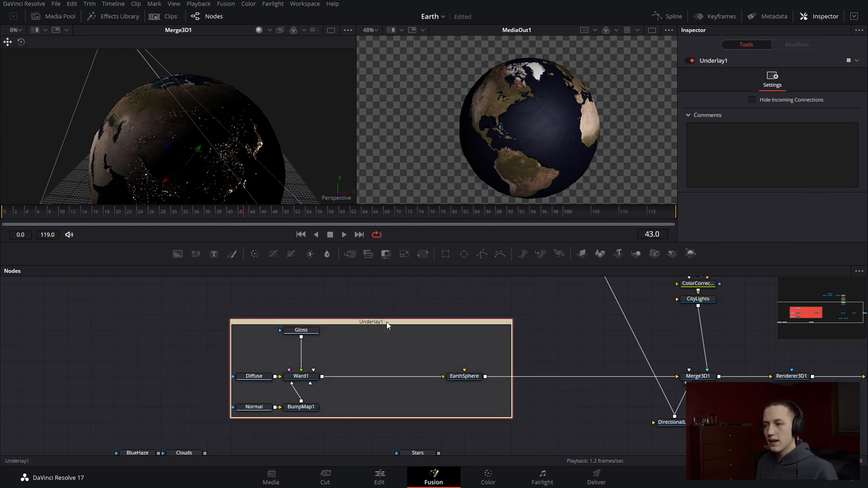
key("F2")
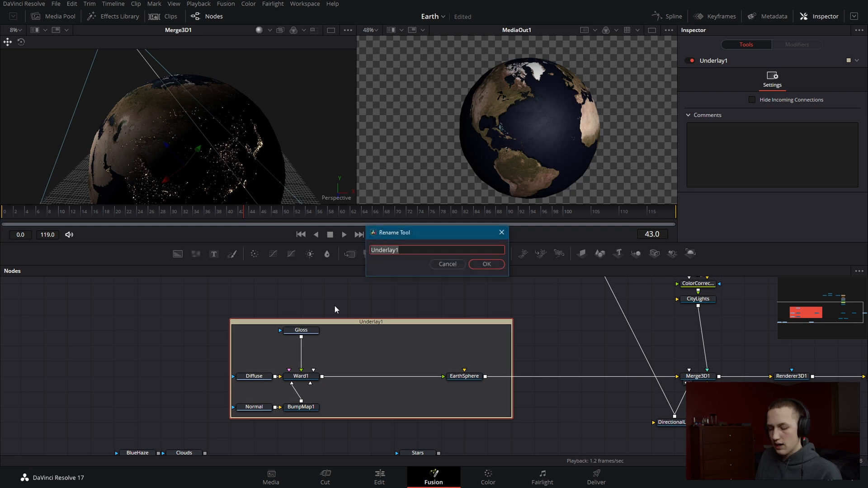
type("Earth")
key("Return")
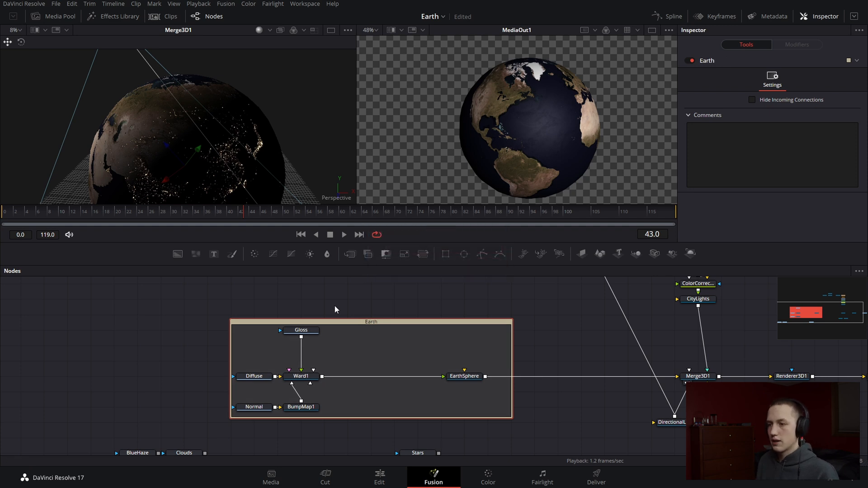
Add an Underlay around the city lights nodes, from Merge3D2 and its inputs through CityLights
left_click_drag(630, 398, 395, 305)
key("shift+space")
type("under")
key("Return")
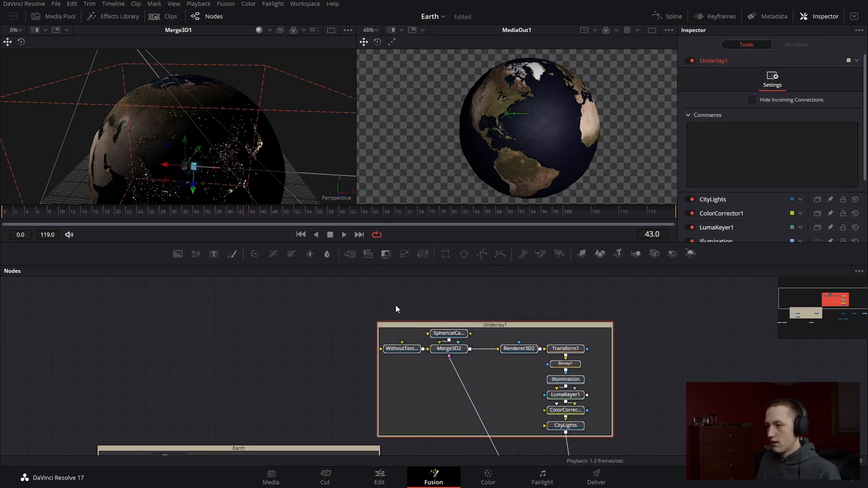
left_click(633, 278)
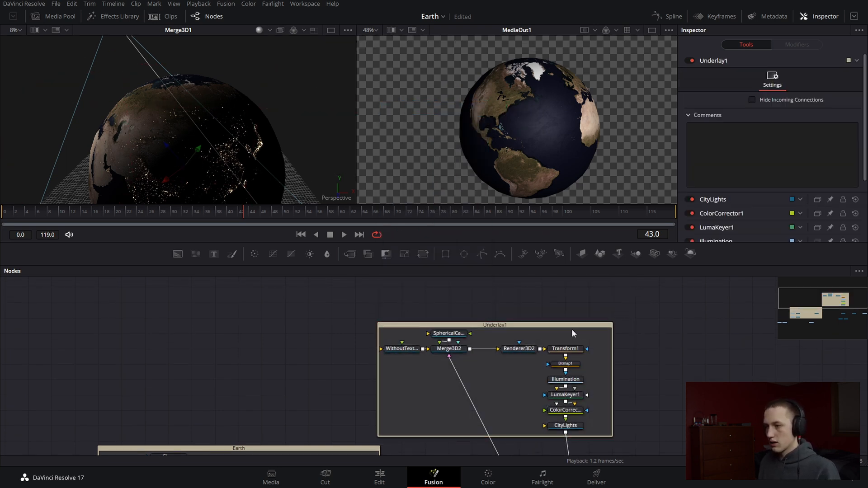
Rename the underlay around the city lights nodes as Lights
left_click(555, 327)
key("F2")
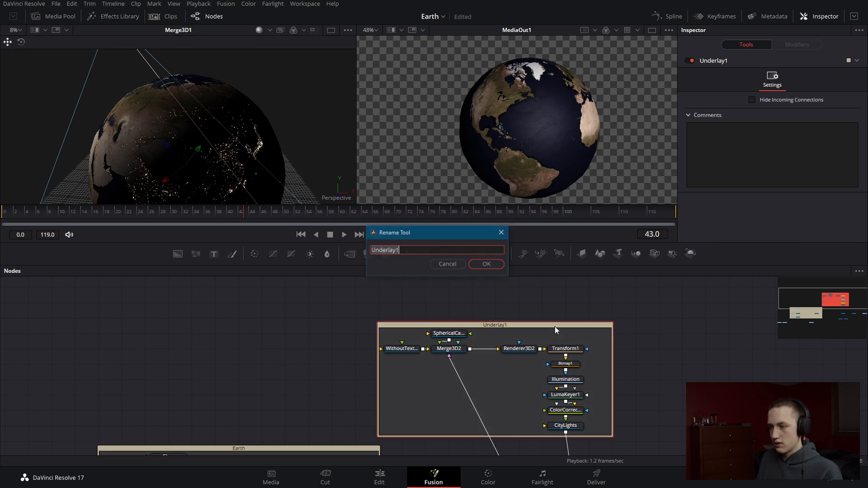
type("Lights")
key("Return")
Move the Lights and Earth underlay groups farther apart to make room for more nodes
scroll(555, 327, "down", 2)
left_click_drag(555, 327, 571, 281)
left_click_drag(403, 413, 426, 319)
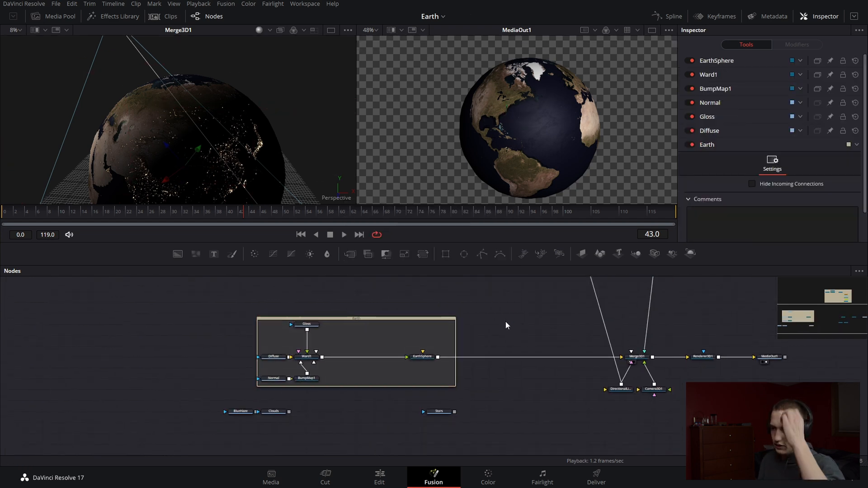
left_click_drag(521, 350, 455, 378)
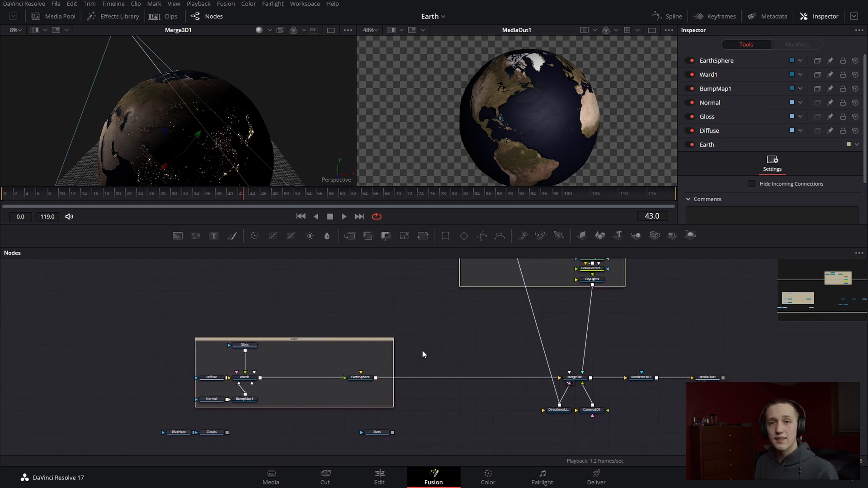
scroll(389, 370, "up", 3)
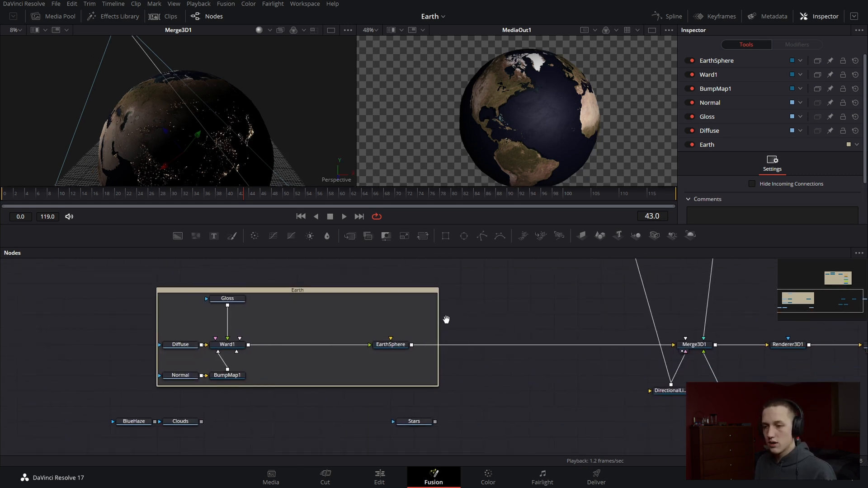
Move Clouds above the Earth group and place a copy of EarthSphere beside it, deleting the automatically added merge
left_click_drag(204, 412, 376, 333)
left_click(352, 439)
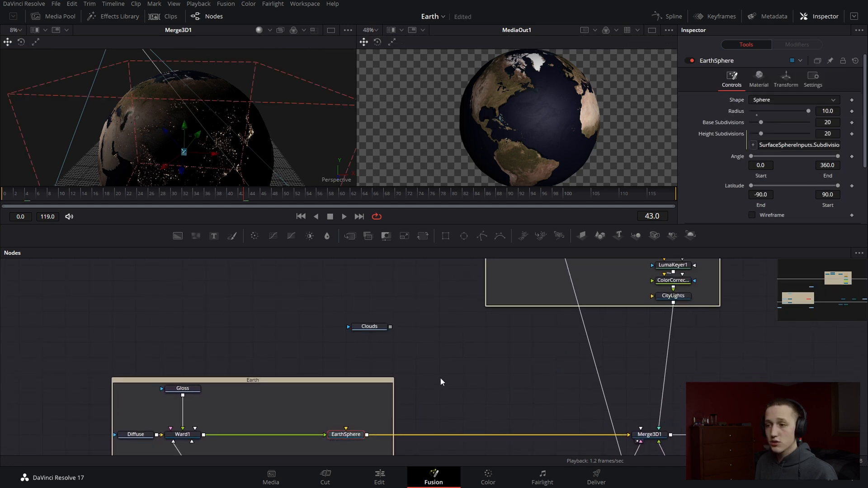
key("ctrl+v")
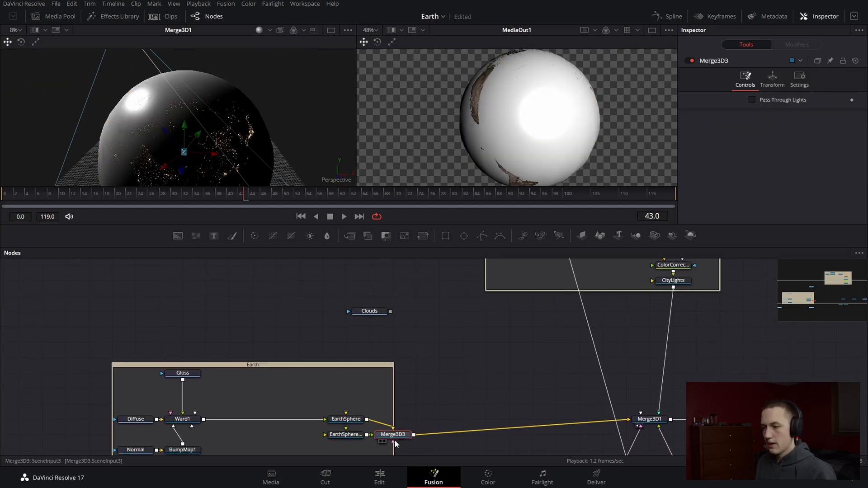
key("Delete")
left_click_drag(341, 437, 435, 329)
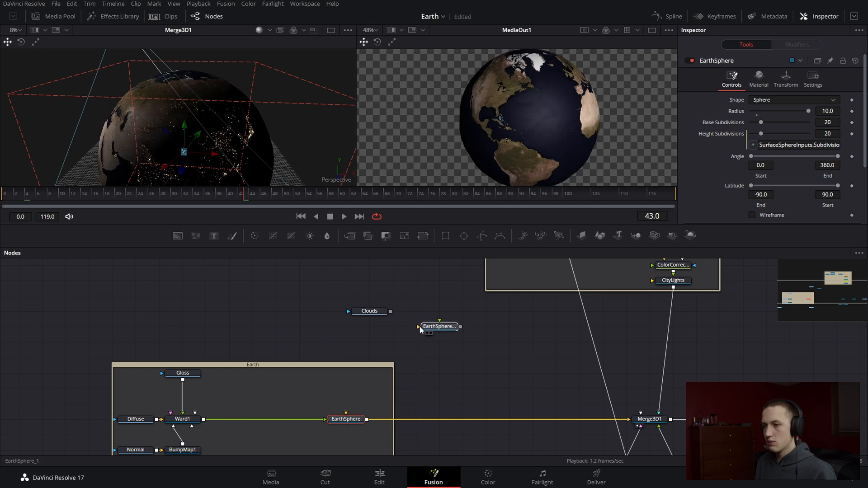
Rename the copied sphere as CloudsSphere and wire it between Clouds and Merge3D1
key("F2")
type("CloudsSphere")
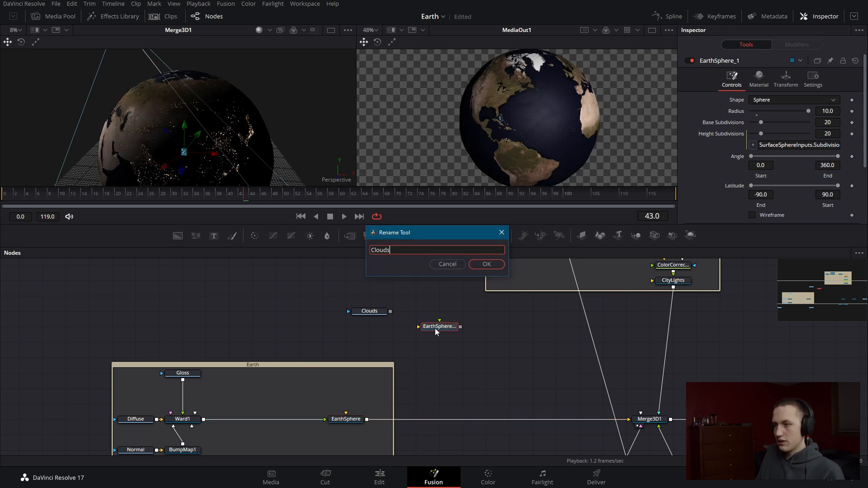
key("Return")
left_click_drag(391, 311, 652, 424)
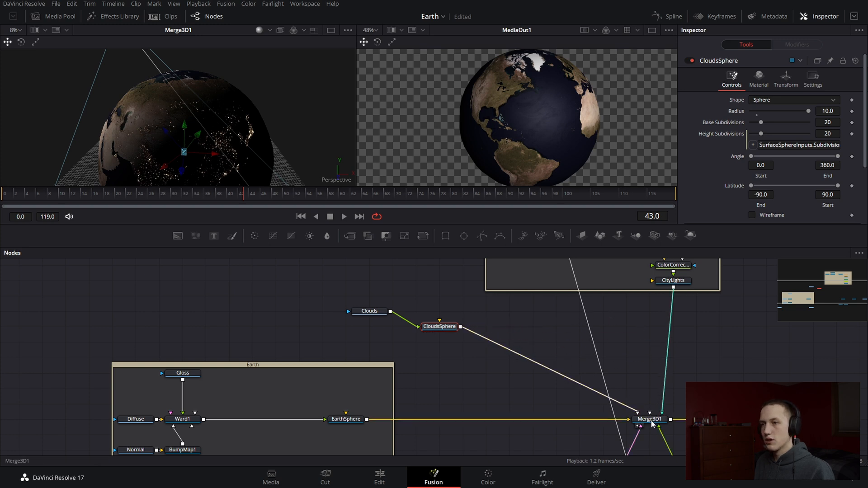
left_click_drag(152, 97, 333, 185)
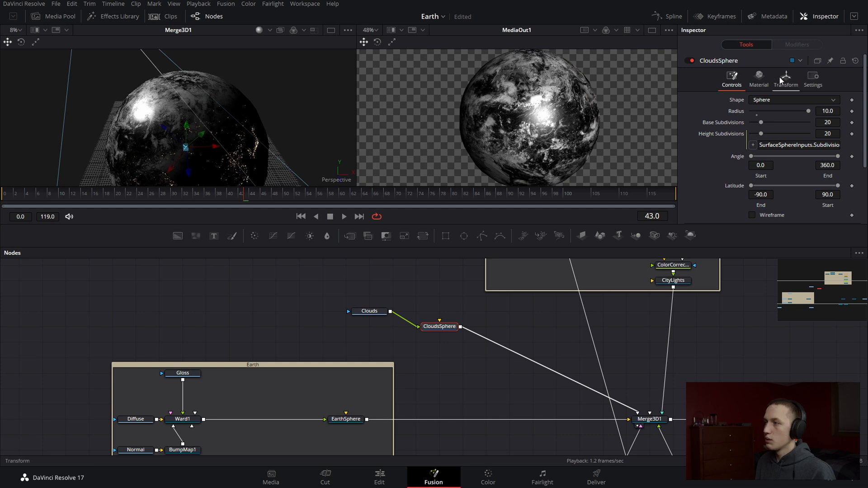
Lower the specular intensity of the CloudsSphere material to 0.228
left_click(759, 79)
scroll(769, 143, "down", 1)
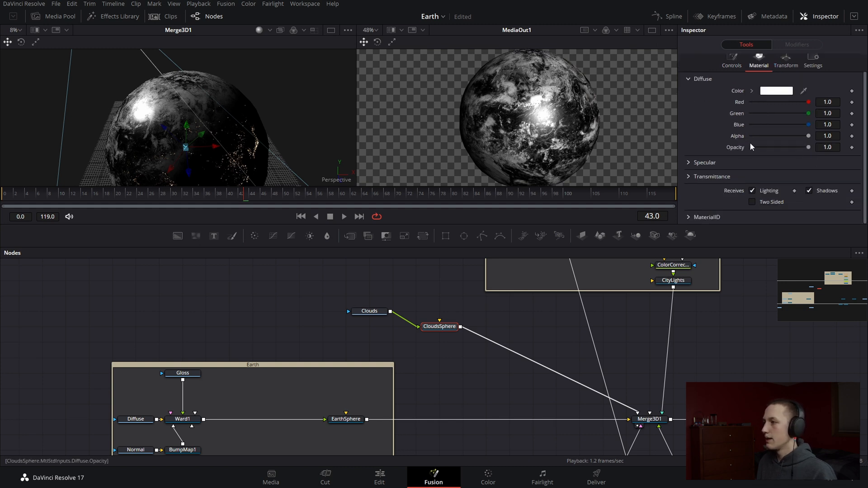
left_click(688, 162)
left_click_drag(796, 149, 765, 154)
Insert a Luma Keyer between Clouds and CloudsSphere, and inspect the clouds over the globe
left_click_drag(374, 315, 328, 315)
key("shift+space")
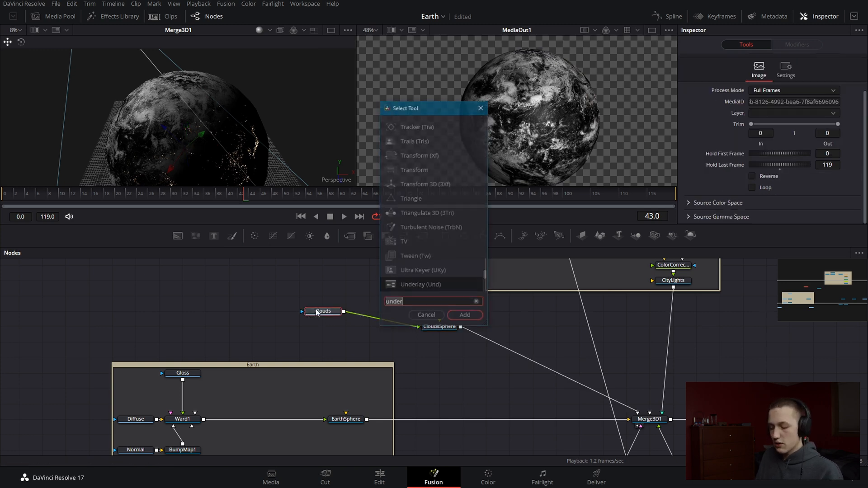
type("luma")
key("Return")
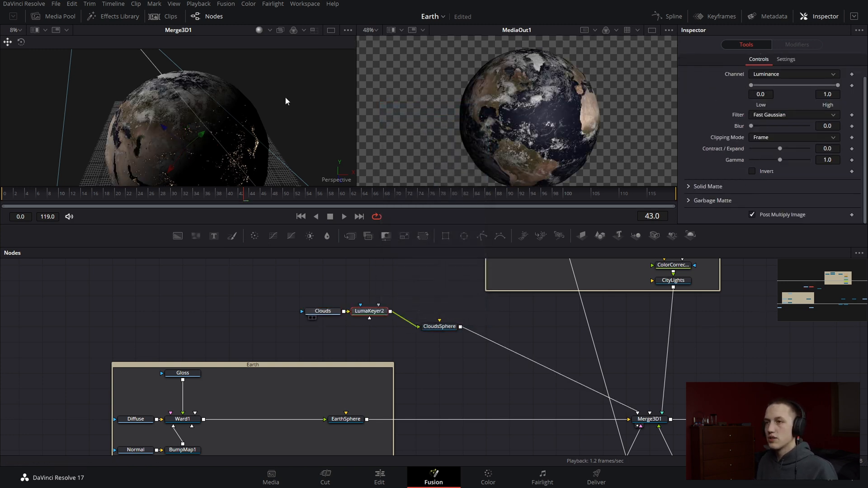
left_click_drag(173, 114, 278, 71)
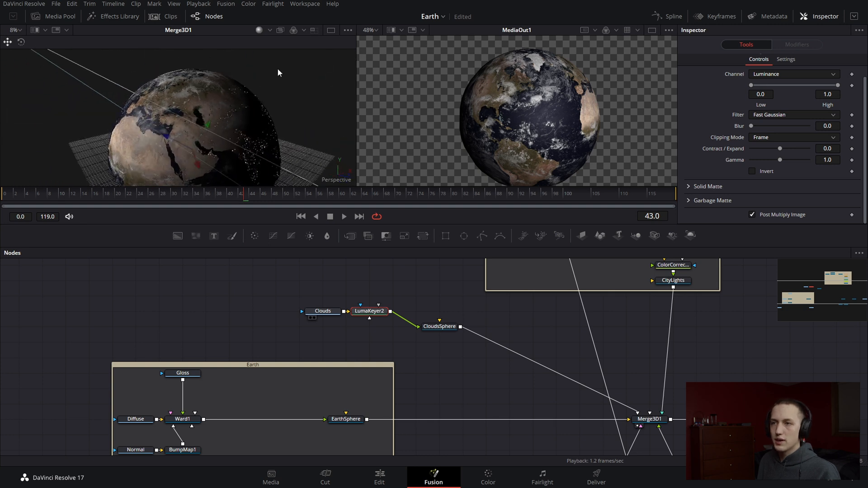
Align Clouds and LumaKeyer2 in a row with CloudsSphere
left_click_drag(388, 289, 325, 330)
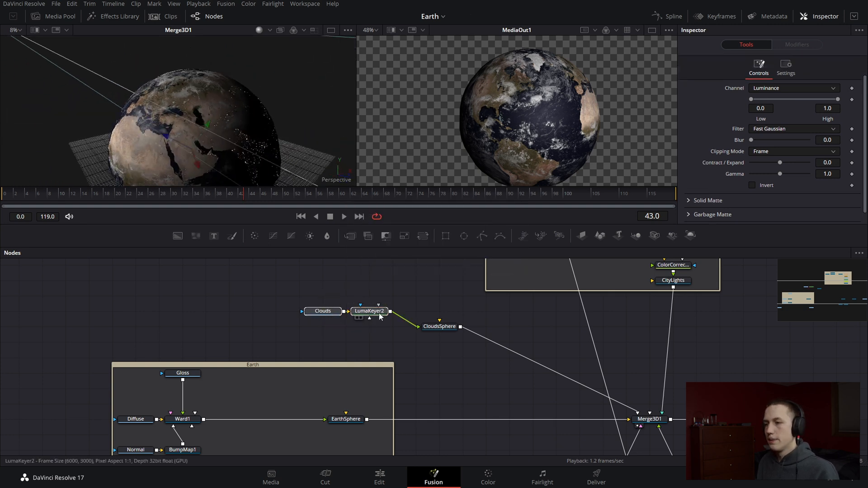
left_click_drag(379, 313, 379, 328)
left_click(437, 335)
Set the CloudsSphere radius to 10.006 so the clouds sit just above the Earth's surface
left_click(441, 329)
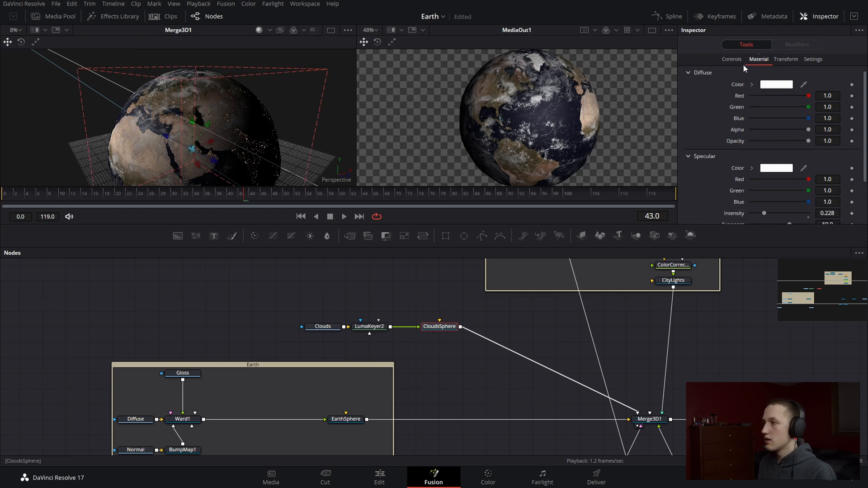
left_click(731, 60)
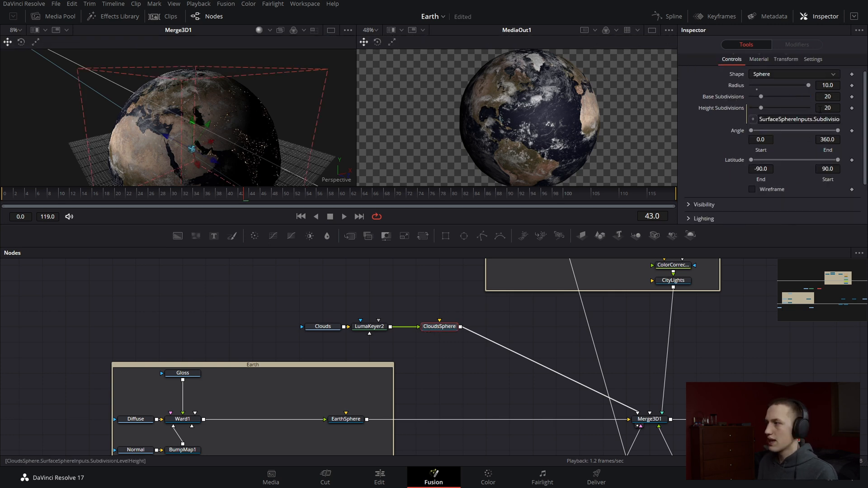
left_click(836, 86)
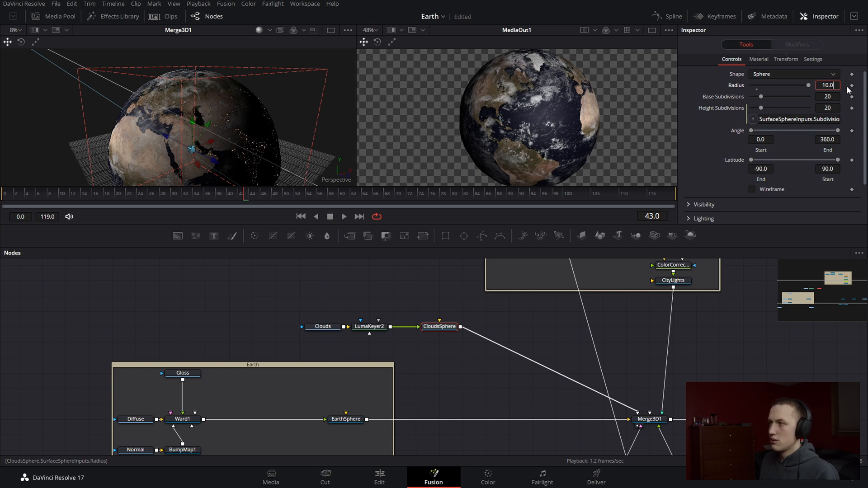
key("Tab")
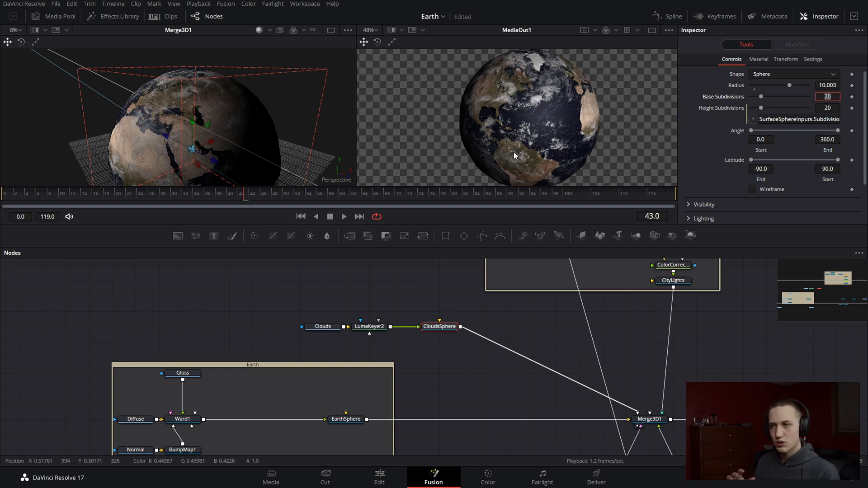
left_click(836, 85)
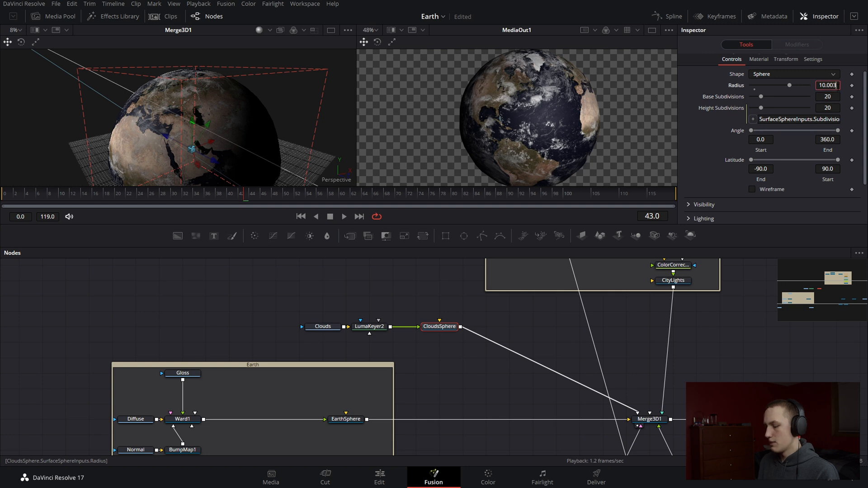
key("Tab")
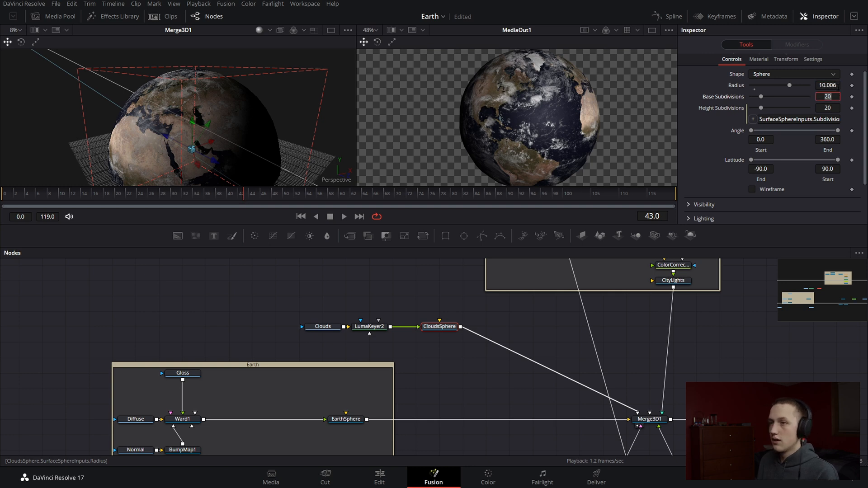
Raise the CityLights sphere's radius slightly above 10
left_click(680, 279)
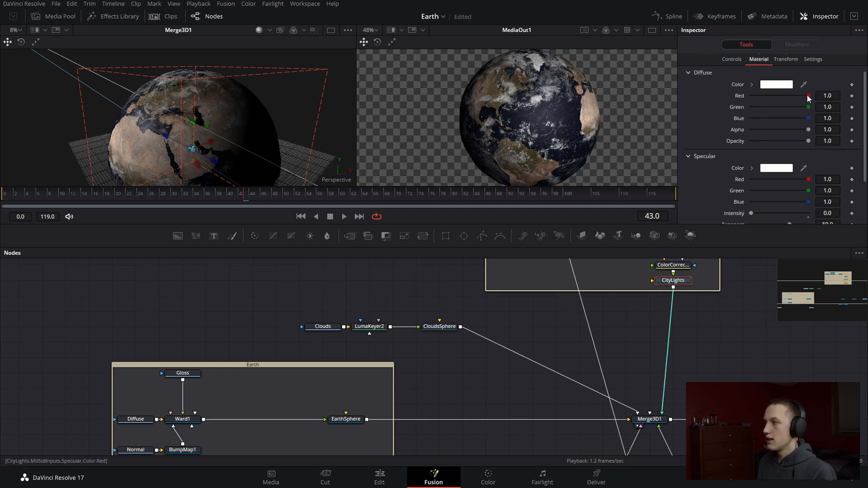
left_click(732, 59)
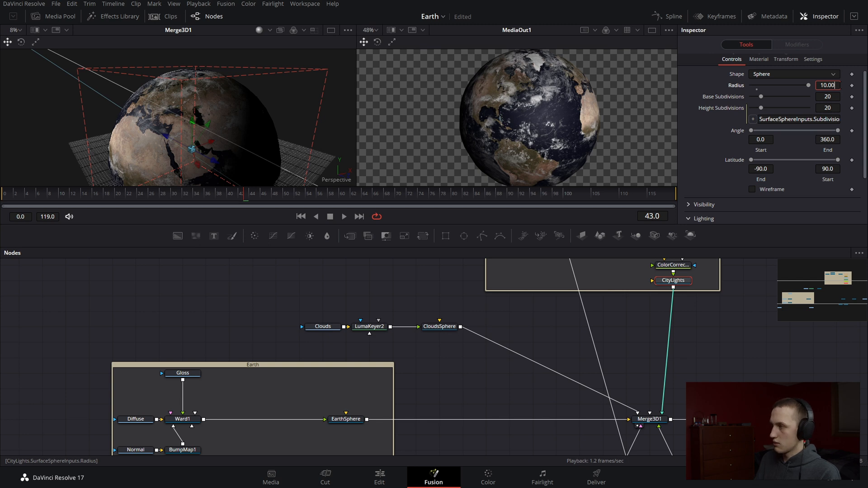
key("Tab")
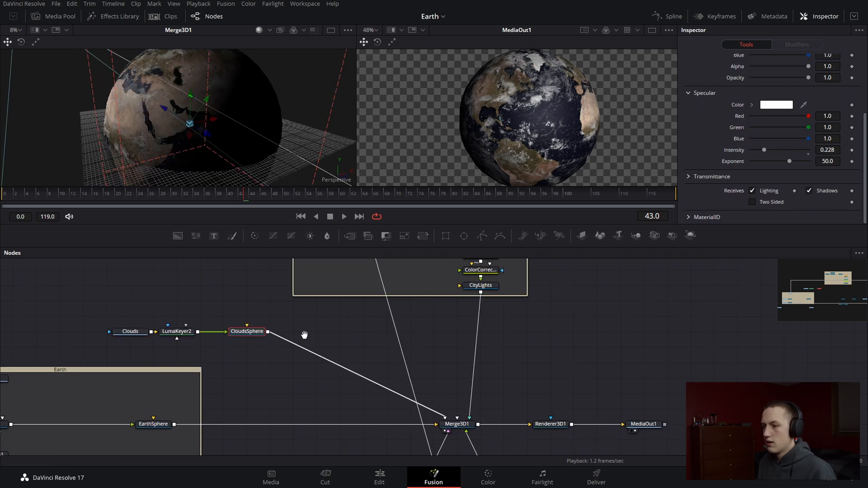
Move Merge3D1, the directional light and Camera3D1 away from Renderer3D1 to free space before the renderer
left_click_drag(304, 335, 470, 293)
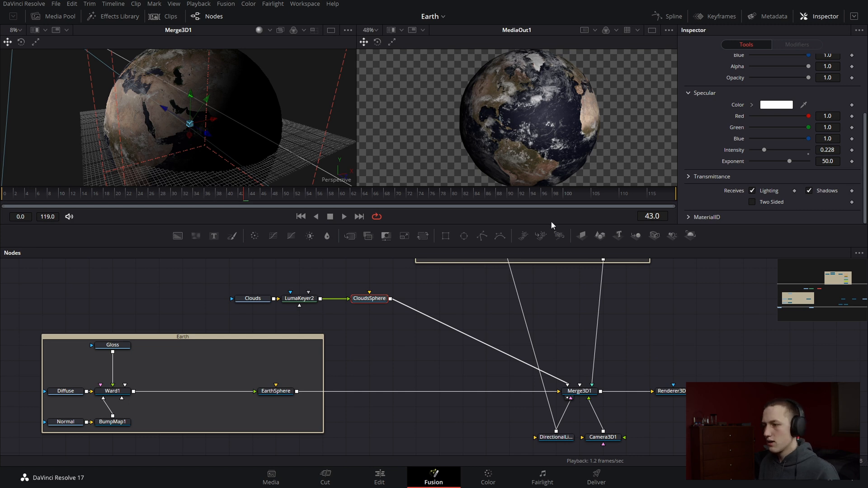
left_click_drag(616, 378, 548, 452)
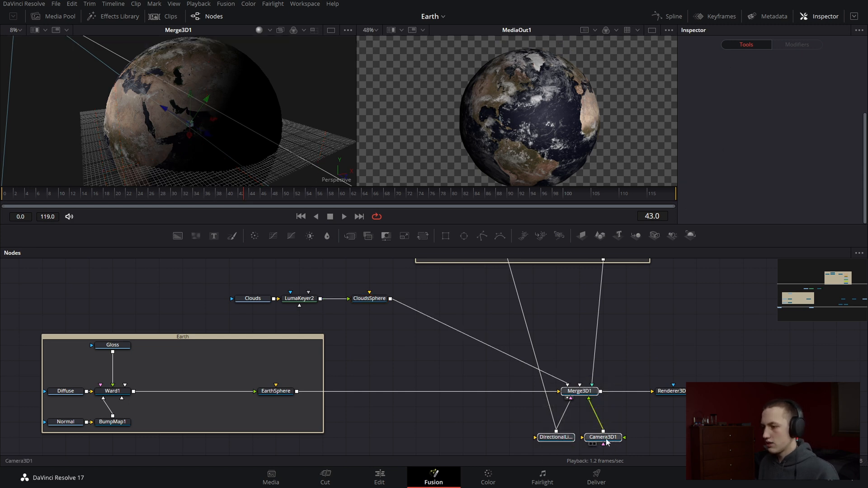
left_click_drag(603, 437, 534, 437)
Insert a Merge 3D node between Merge3D1 and Renderer3D1
left_click(510, 391)
key("shift+space")
type("merge")
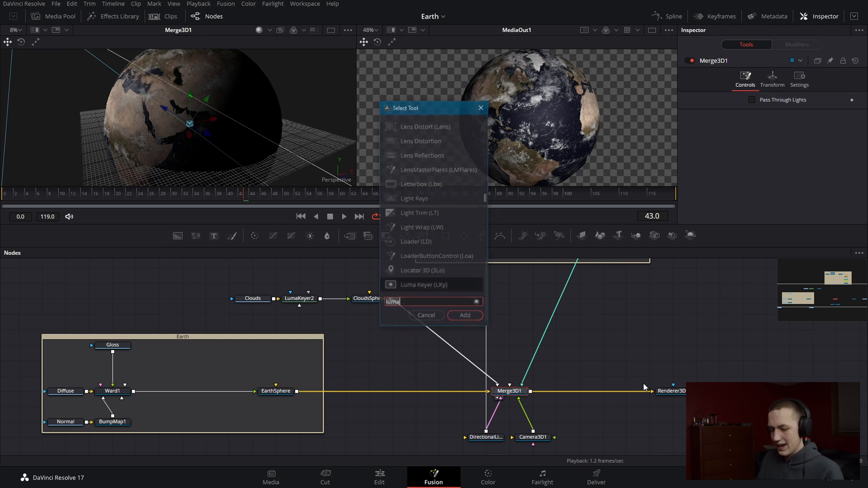
key("Down")
key("Return")
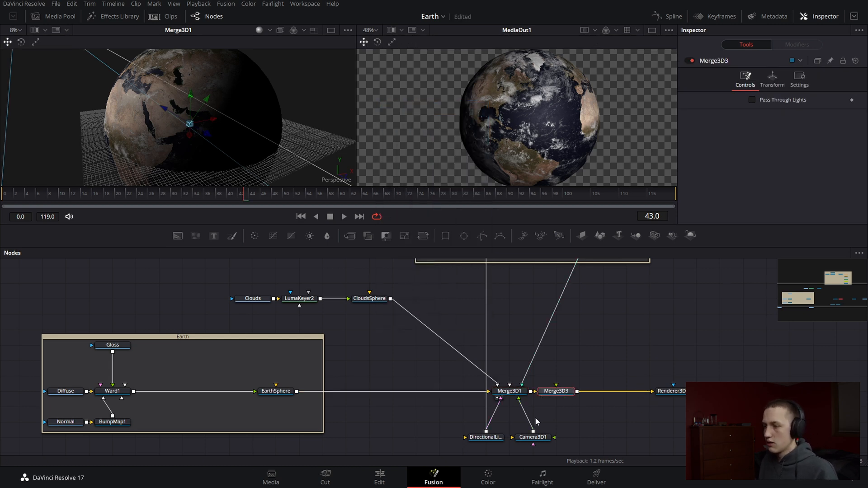
Space Merge3D3 away from Merge3D1 and reconnect Camera3D1 and the CityLights sphere to Merge3D3 instead of Merge3D1
left_click_drag(550, 389, 604, 393)
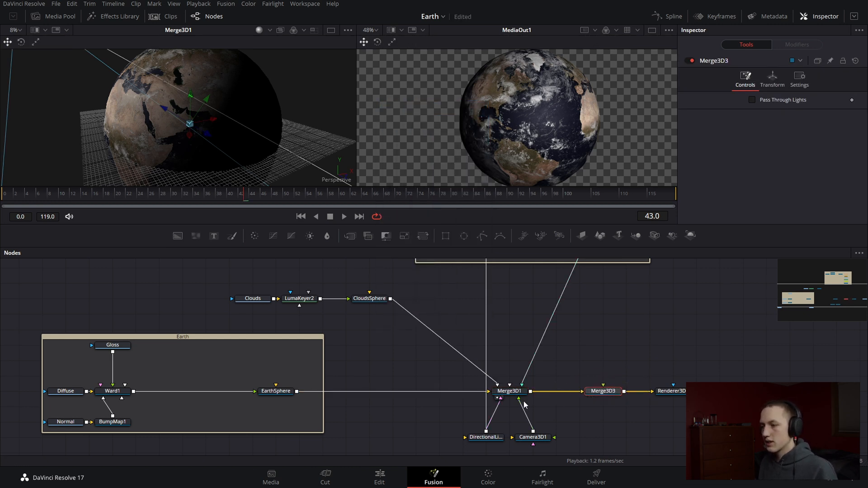
left_click_drag(521, 403, 609, 394)
left_click_drag(549, 440, 619, 440)
left_click_drag(554, 364, 543, 441)
left_click(542, 441)
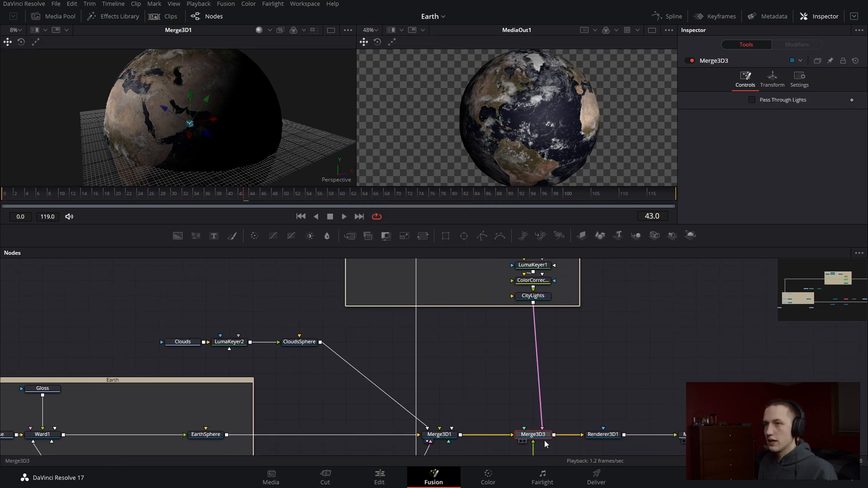
Examine the city lights on Merge3D3's day and night sides and the Pass Through Lights setting of both 3D merges
left_click_drag(175, 80, 172, 164)
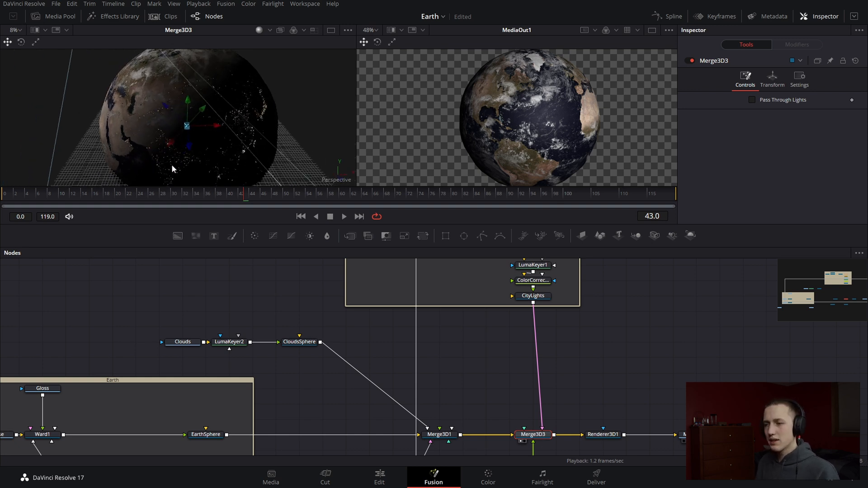
left_click_drag(461, 353, 487, 290)
mouse_move(455, 417)
left_mouse_down()
mouse_move(478, 419)
mouse_move(456, 421)
left_mouse_up()
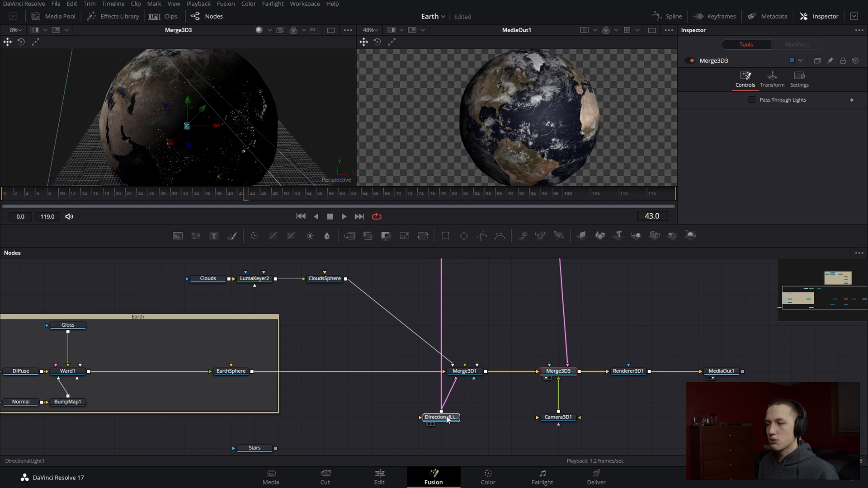
left_click(464, 371)
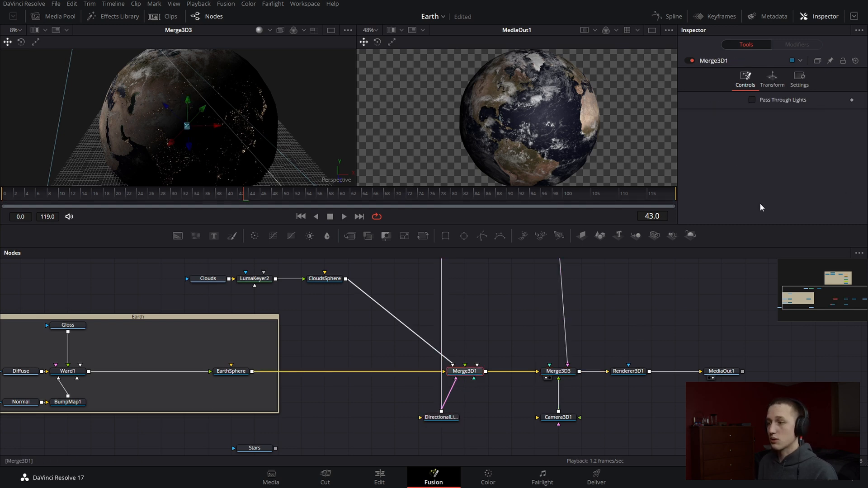
left_click(559, 371)
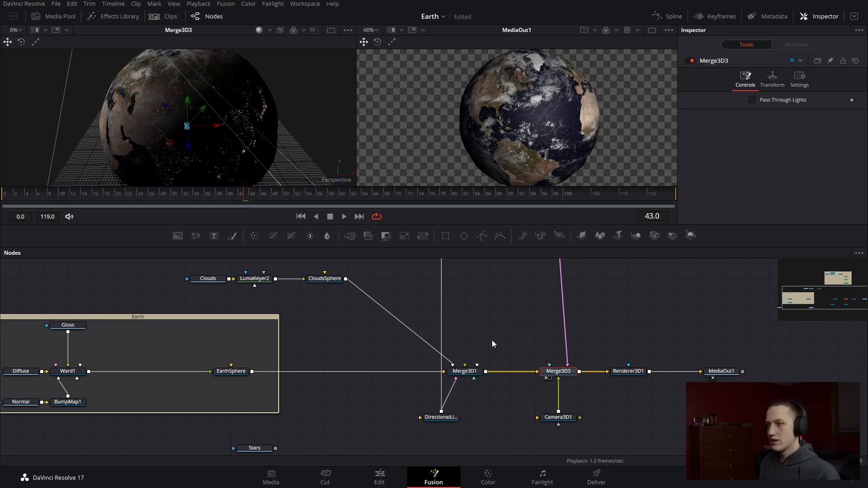
left_click_drag(542, 318, 524, 342)
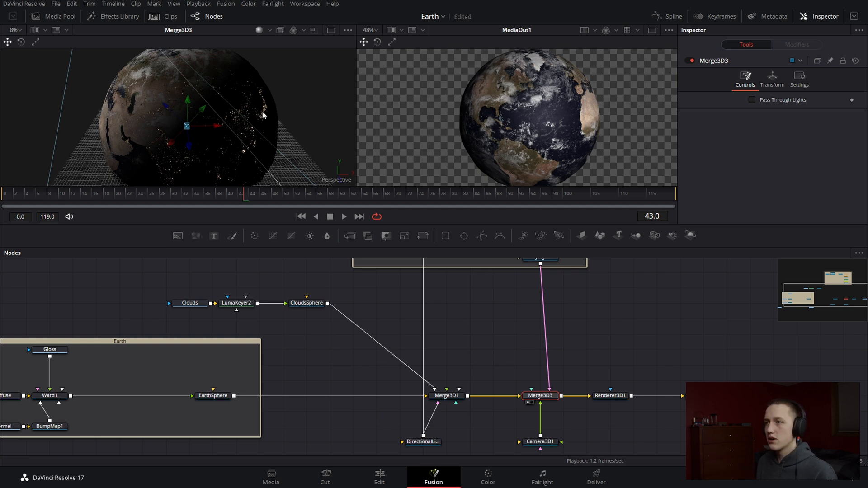
left_click_drag(264, 115, 475, 96)
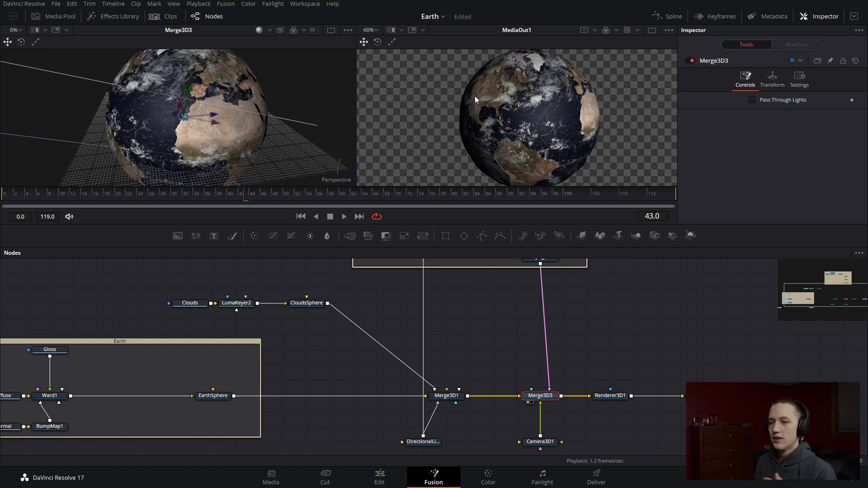
Insert a Reflect node between Ward1 and EarthSphere
left_click_drag(356, 357, 663, 330)
left_click(350, 369)
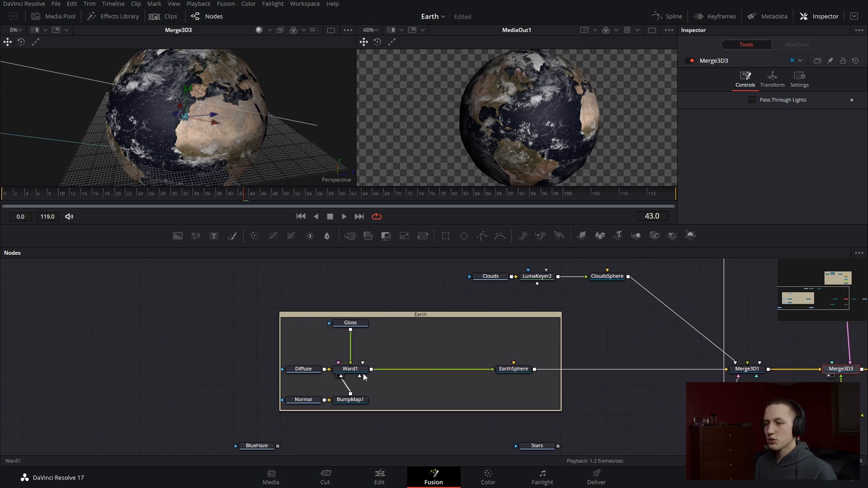
key("shift+space")
type("ref")
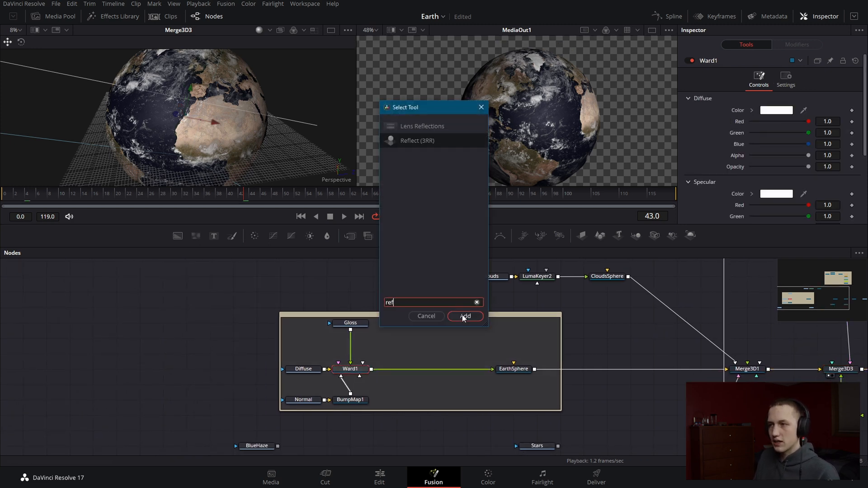
left_click(462, 315)
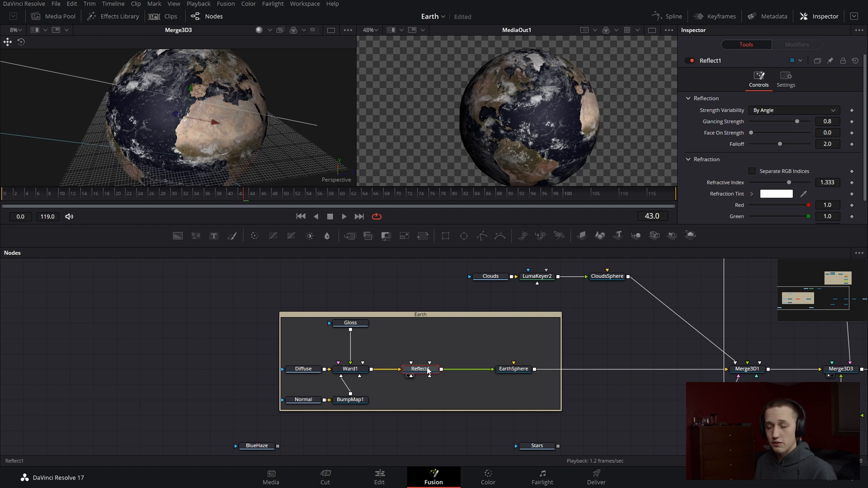
Extend the Earth underlay upward to make room above the Reflect node, and reposition the underlay with its nodes
left_click_drag(429, 369, 446, 345)
left_click(443, 315)
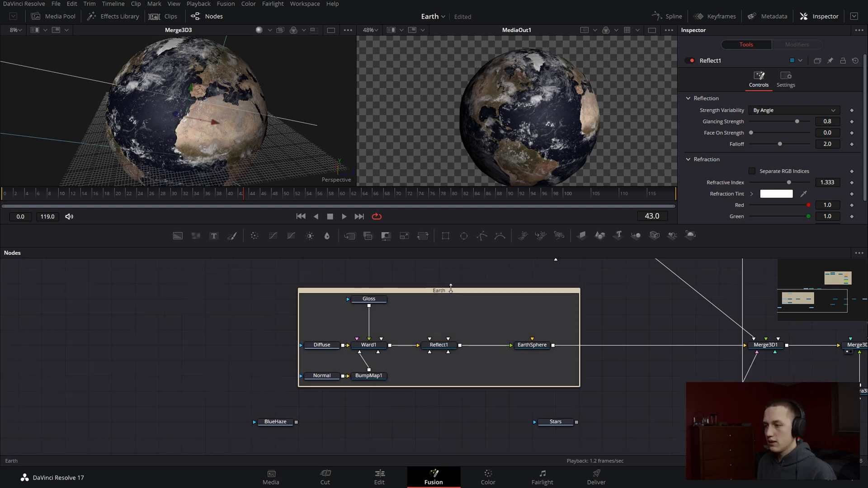
left_click_drag(450, 288, 454, 269)
left_click(500, 268)
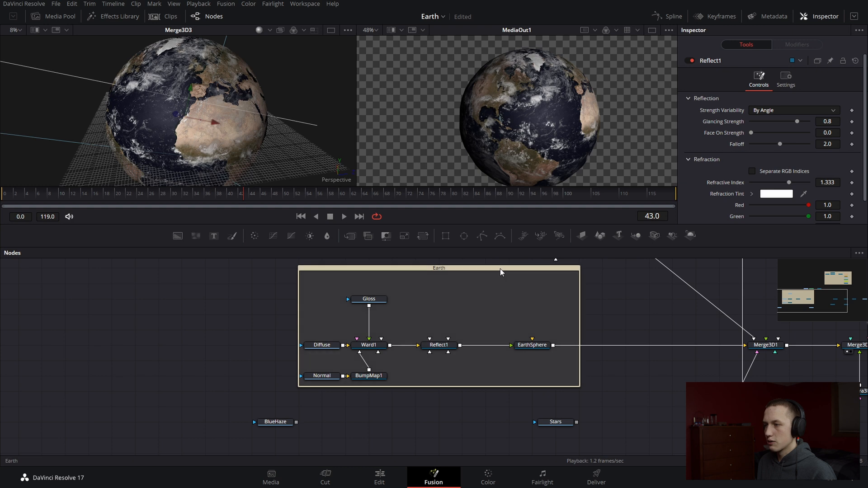
Add a second Ward node above Reflect1 and connect it to Reflect1's Reflection Color Material input
left_click(442, 319)
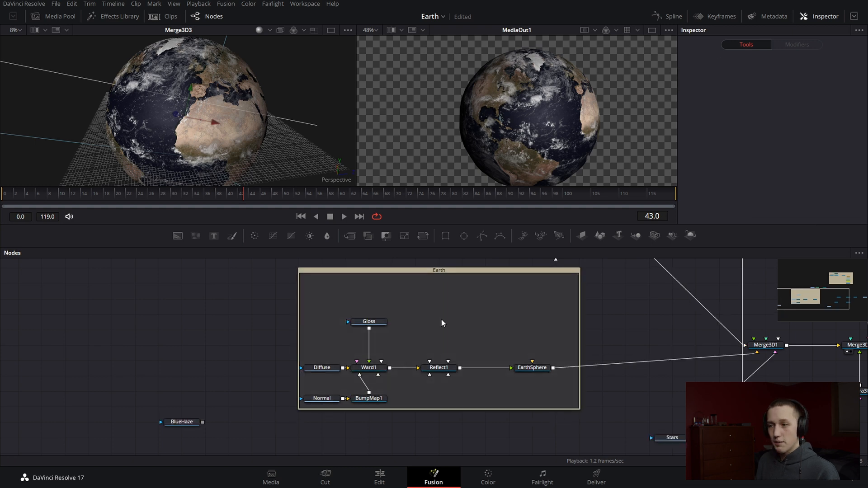
key("shift+space")
type("ward")
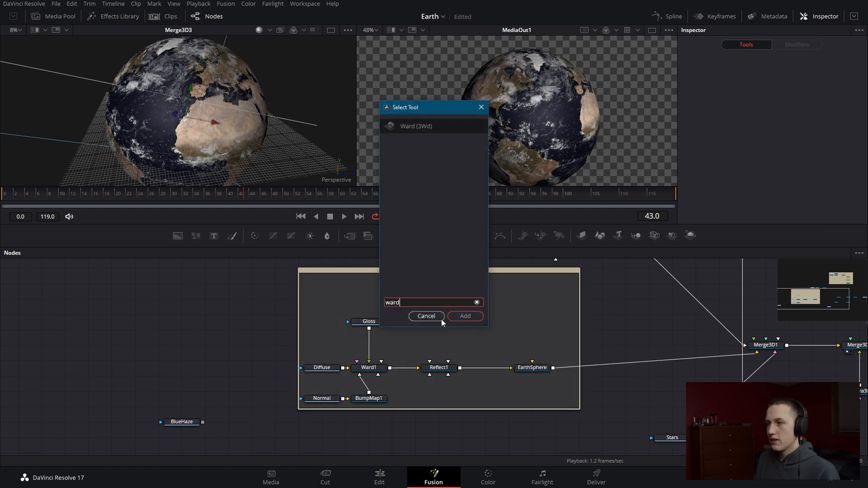
key("Return")
left_click_drag(460, 315, 439, 368)
left_click(492, 384)
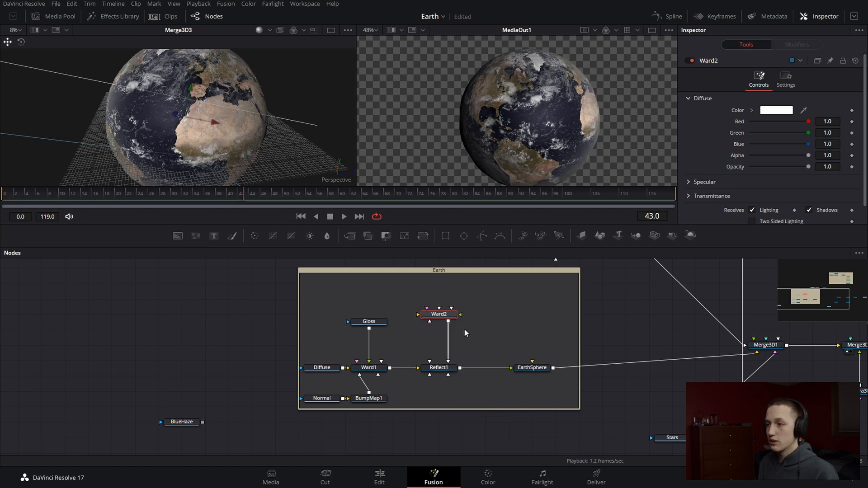
left_click_drag(442, 316, 443, 332)
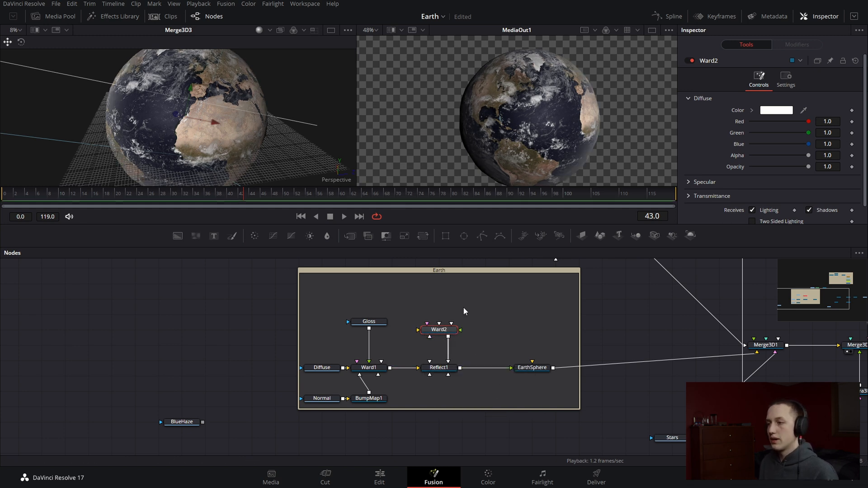
Set Ward2's diffuse color to blue with hue 0.592, saturation 0.852 and value 0.882, checking it in the render
left_click(752, 109)
mouse_move(837, 150)
left_mouse_down()
mouse_move(838, 156)
mouse_move(814, 141)
mouse_move(821, 128)
left_mouse_up()
scroll(581, 87, "up", 4)
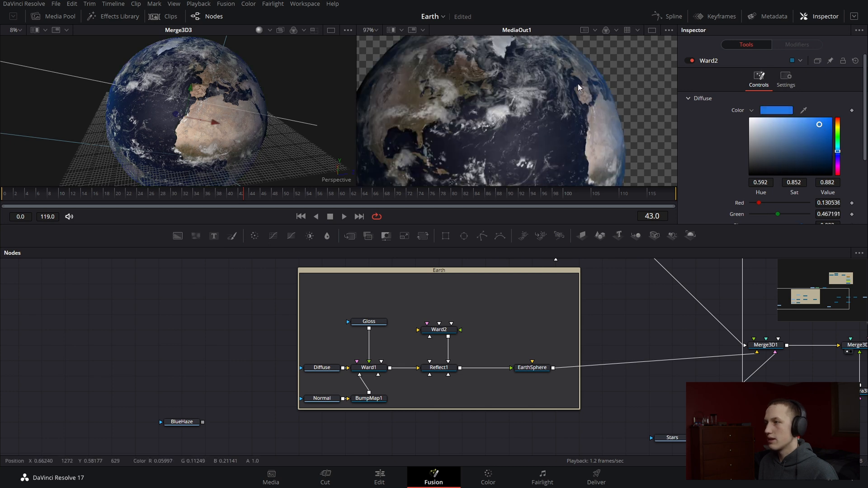
scroll(580, 87, "down", 6)
scroll(582, 87, "up", 2)
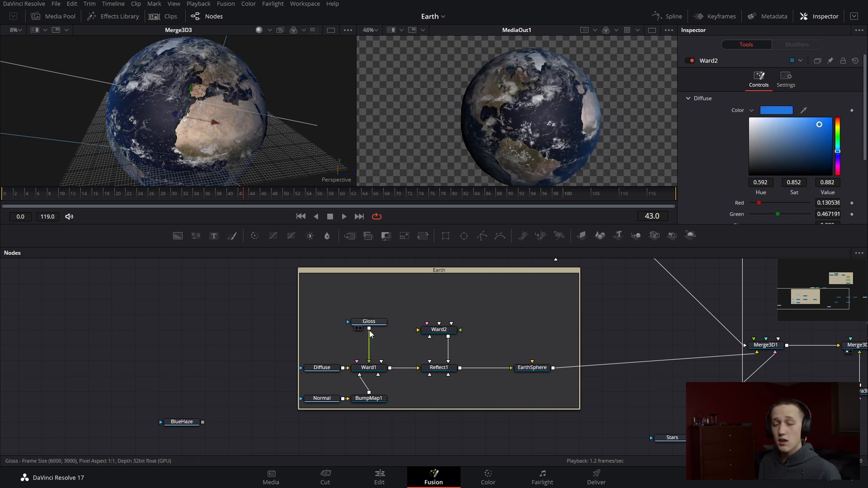
Connect the Gloss map to Ward2's Specular Color Material input and expand Ward2's Specular settings
left_click(369, 330)
right_click(435, 333)
left_click_drag(369, 329, 431, 333)
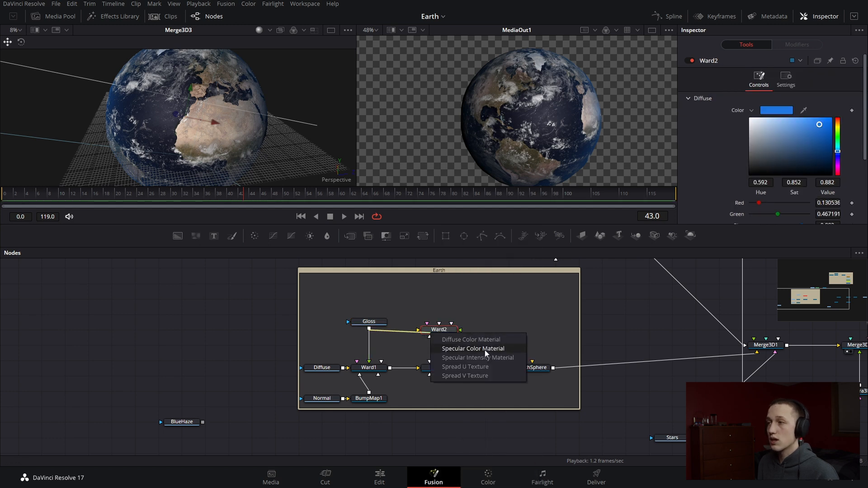
left_click(485, 350)
scroll(859, 174, "down", 5)
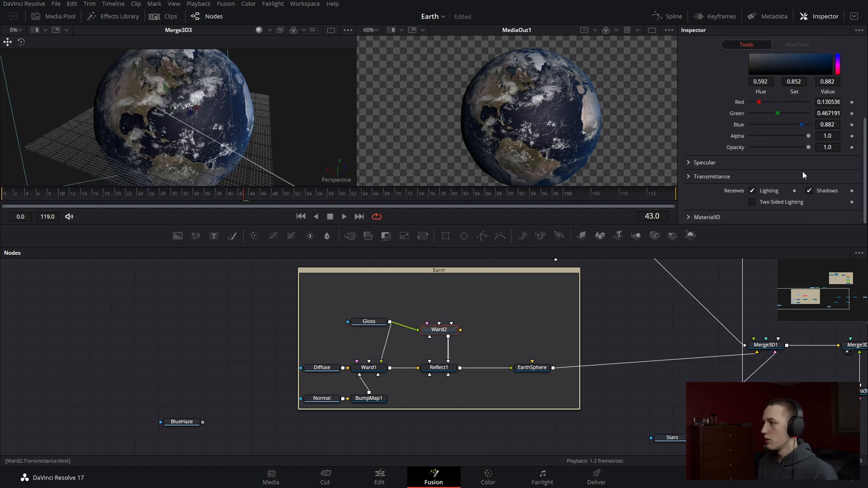
left_click(700, 163)
Set Reflect1's Glancing Strength to 1.0, Face On Strength to 0.11 and Falloff to 1.386, and inspect the globe
scroll(799, 195, "down", 3)
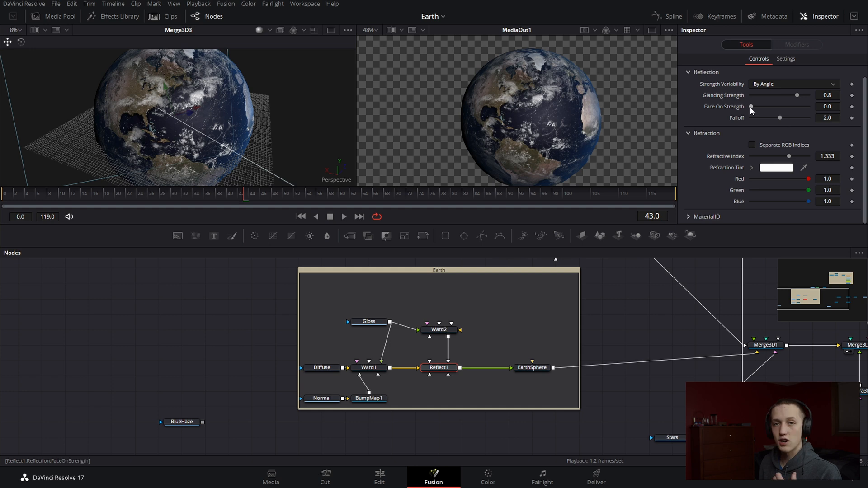
mouse_move(751, 107)
left_mouse_down()
mouse_move(772, 107)
mouse_move(752, 111)
left_mouse_up()
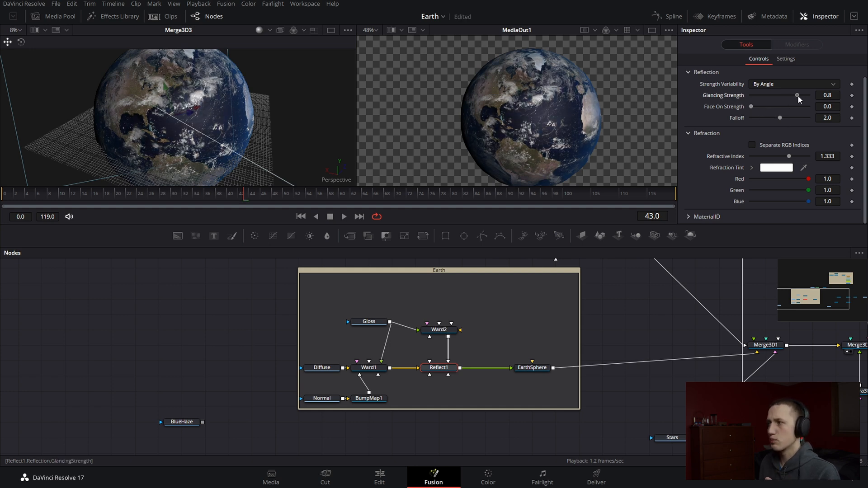
left_click_drag(799, 96, 758, 110)
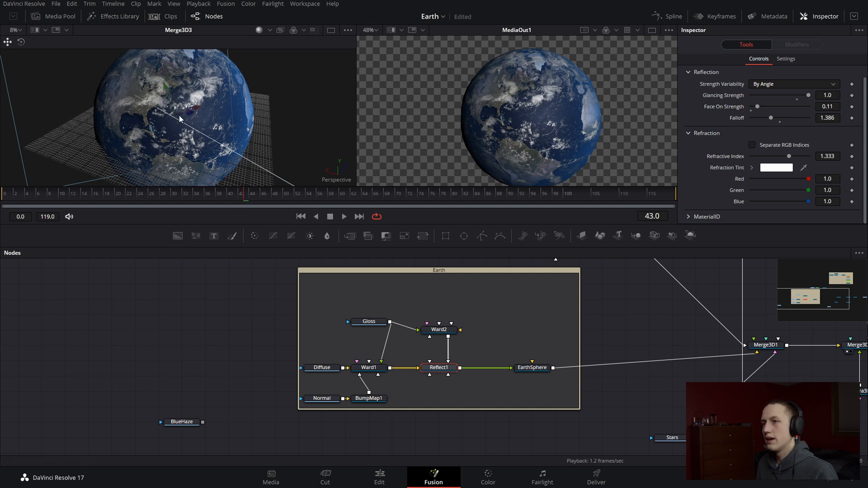
left_click_drag(172, 128, 224, 127)
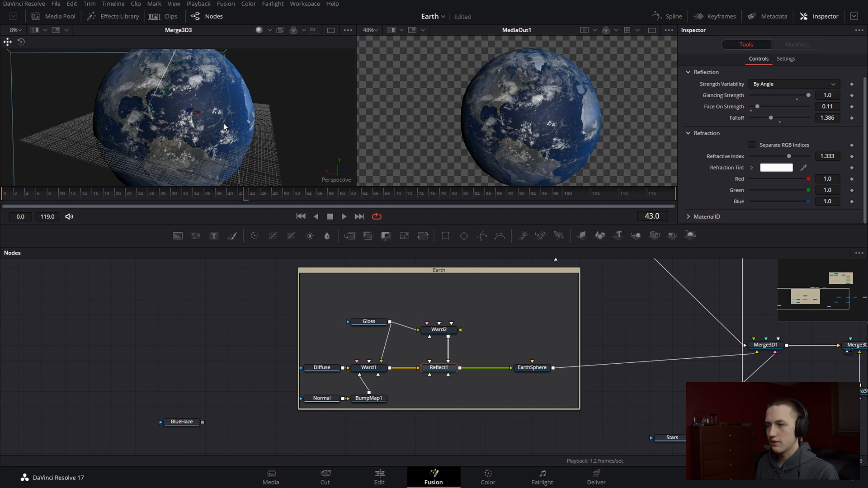
Tidy the Earth underlay by moving Reflect1 and Ward2 slightly upward and aligning Gloss level with Ward2
left_click_drag(442, 367, 443, 360)
left_click_drag(442, 329, 442, 315)
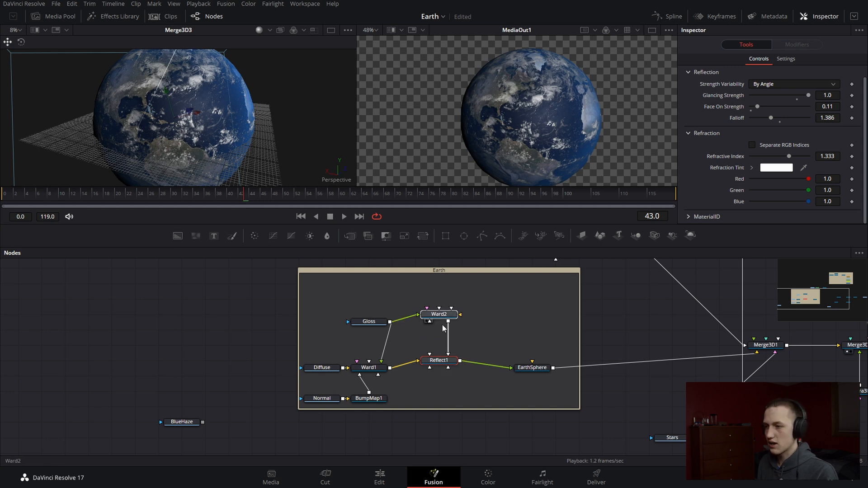
left_click(442, 362)
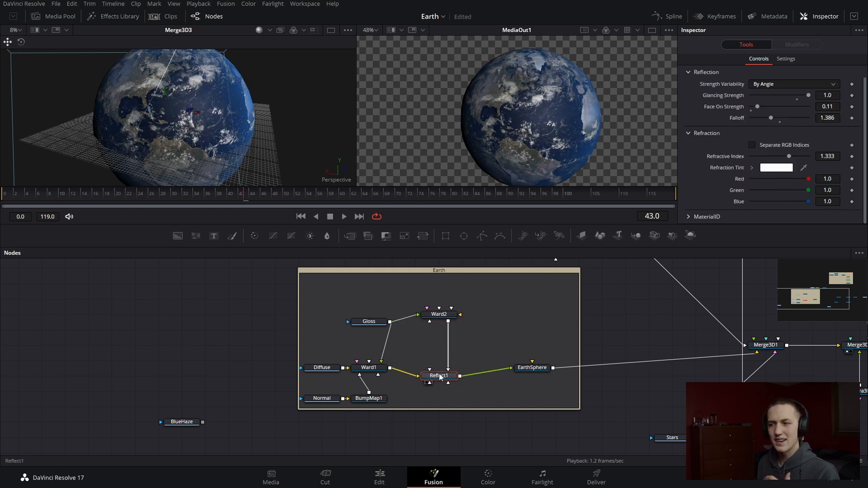
left_click_drag(371, 322, 371, 315)
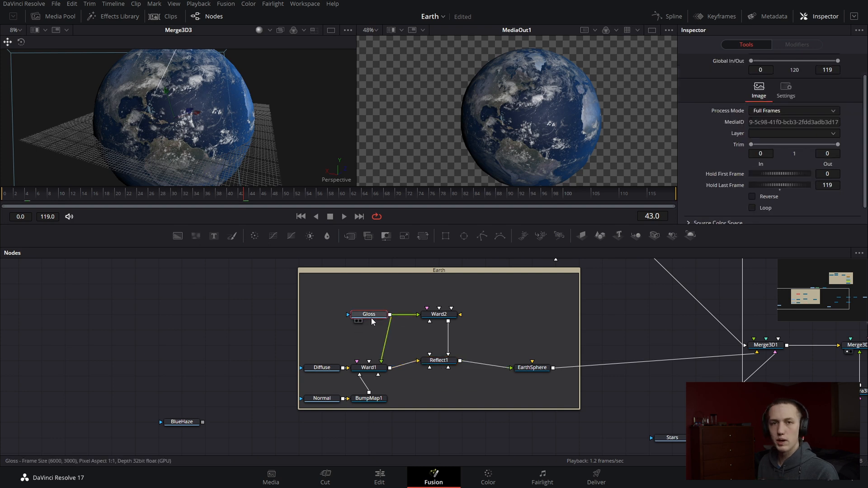
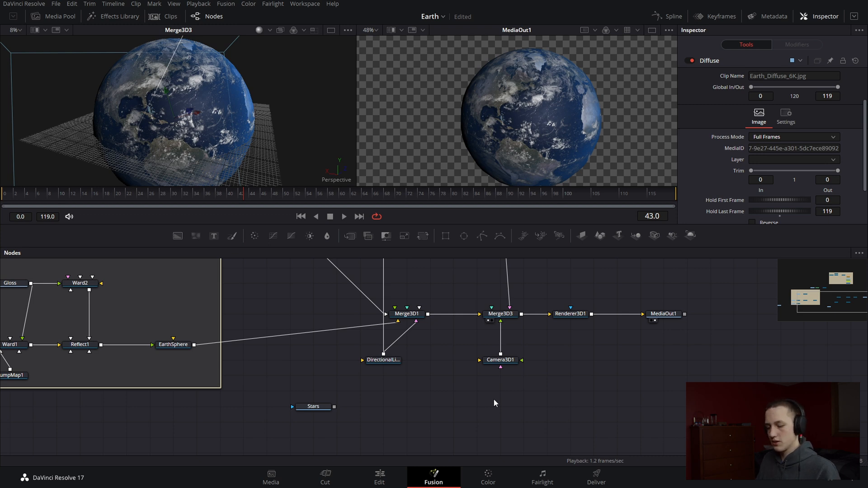
Add a Shape 3D node below Camera3D1 and set its shape to Sphere
key("shift+space")
type("sp")
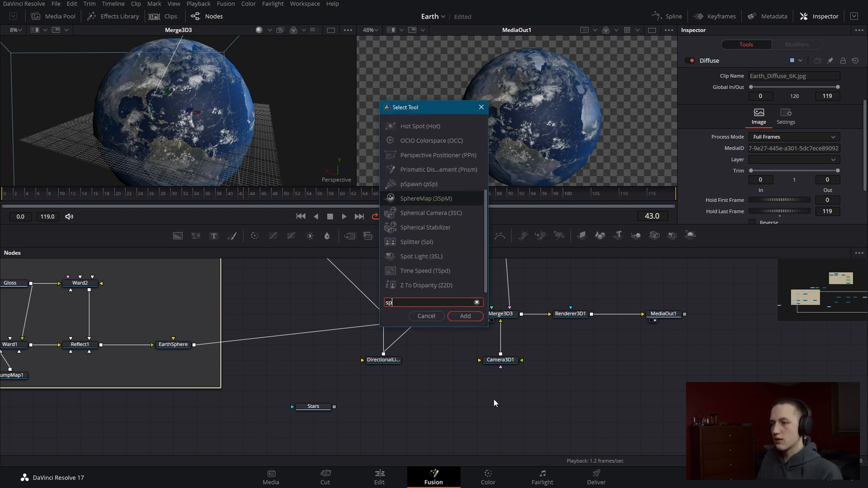
key("BackSpace")
type("hap")
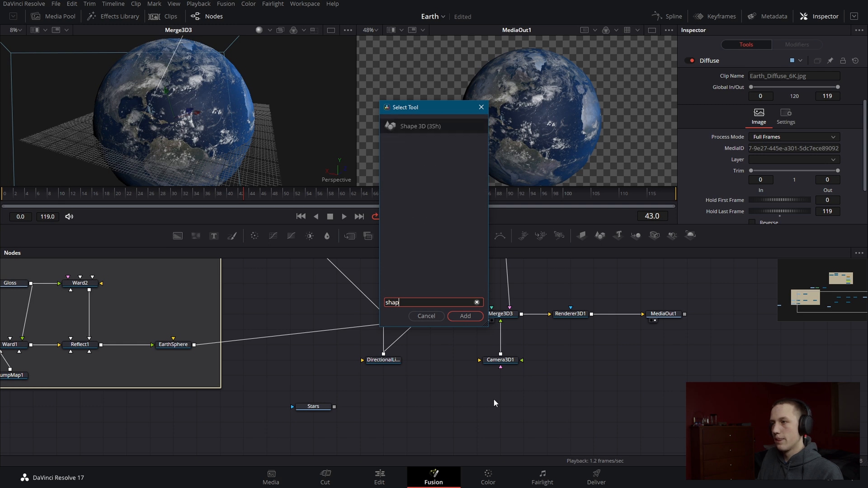
type("e")
key("Return")
left_click(778, 86)
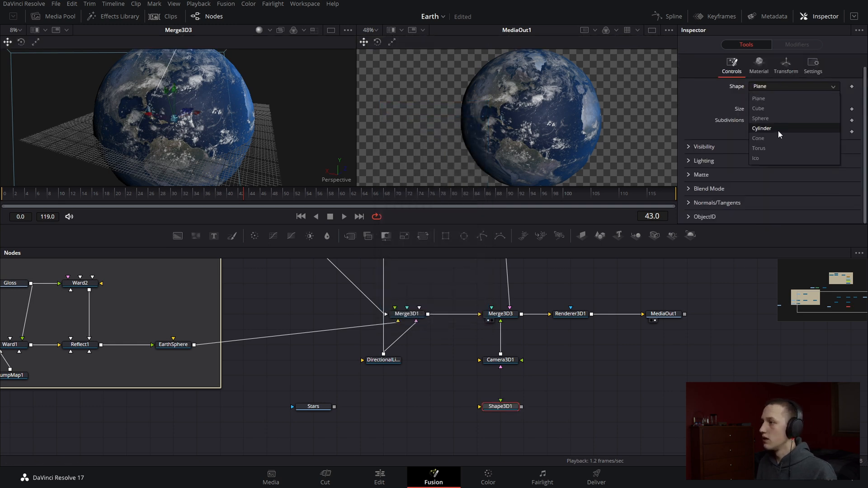
left_click(762, 119)
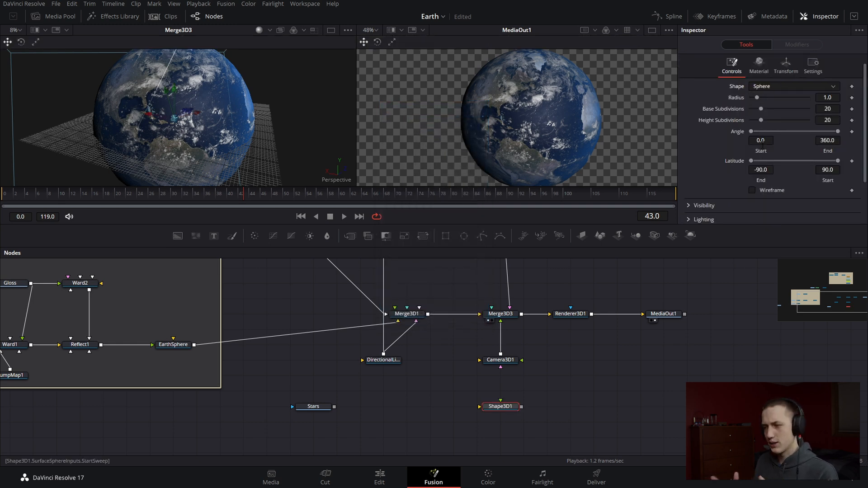
Connect the Stars image to Shape3D1's material input and feed Shape3D1 into Merge3D3
left_click_drag(322, 405, 492, 318)
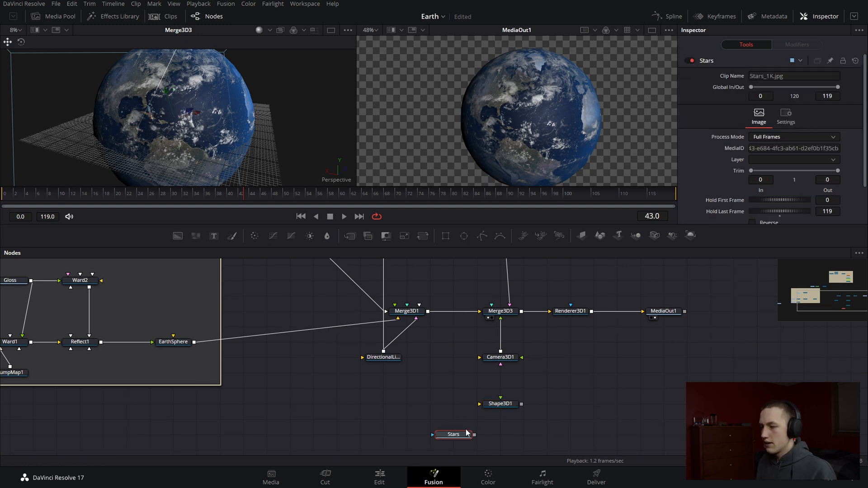
left_click_drag(508, 408, 577, 405)
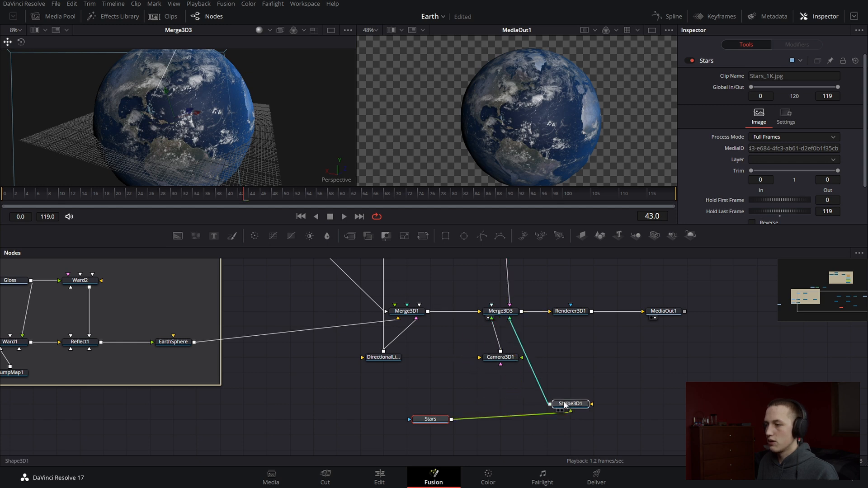
Set the Shape3D1 sphere's radius to 300 and inspect the background around the Earth
left_click(828, 110)
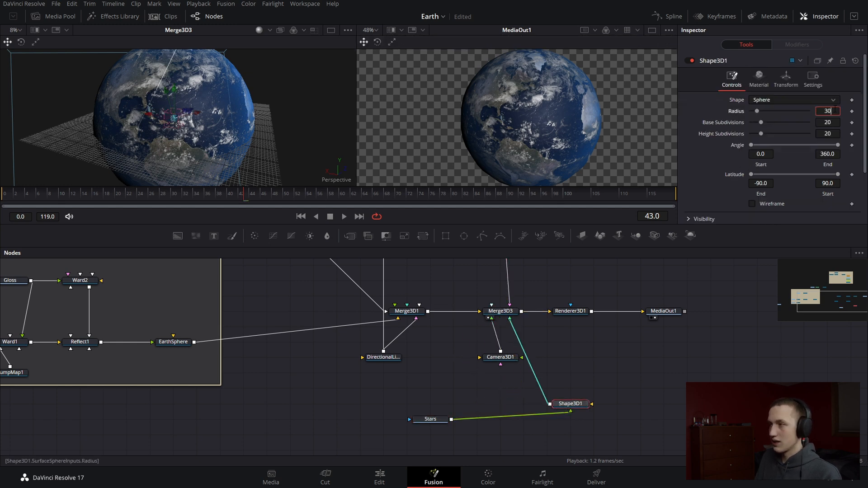
type("300")
key("Tab")
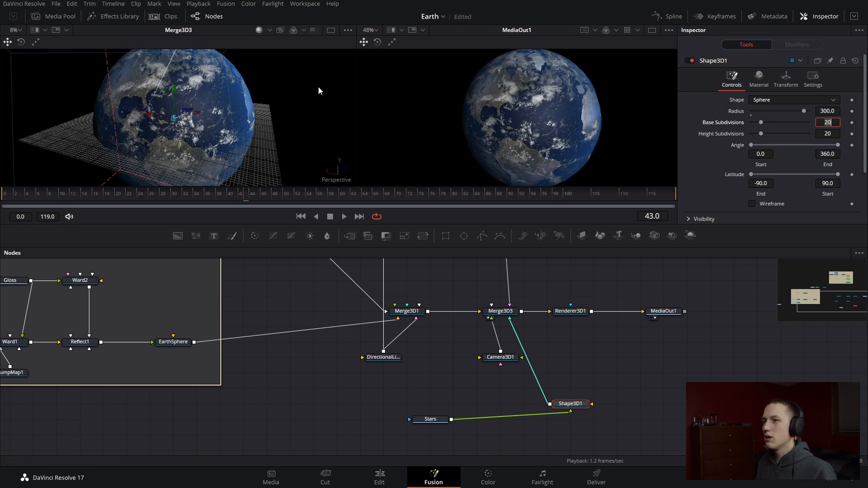
scroll(208, 86, "down", 3)
scroll(208, 86, "up", 3)
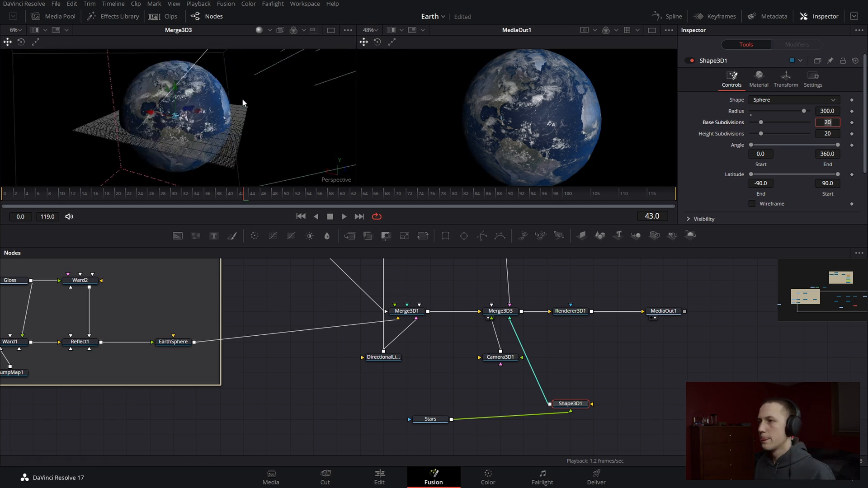
left_click_drag(497, 122, 522, 125)
scroll(523, 125, "down", 2)
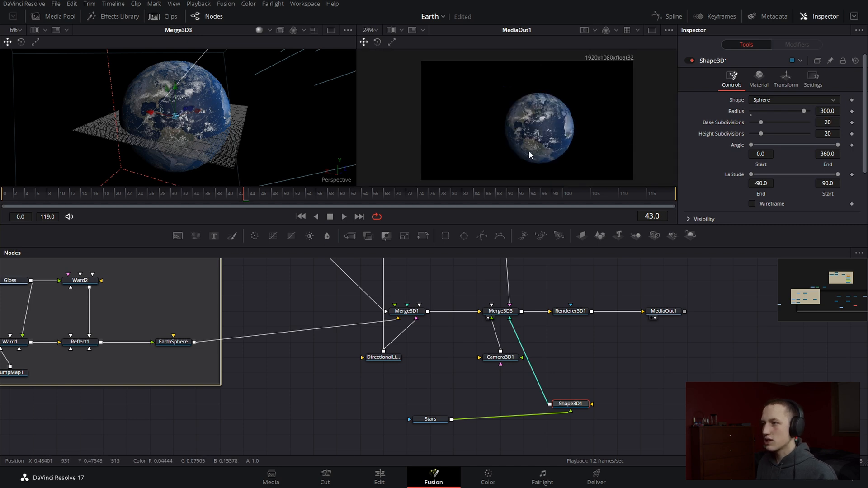
Turn off Affected by Lights for the Shape3D1 star sphere and check the stars around the globe
scroll(759, 192, "down", 3)
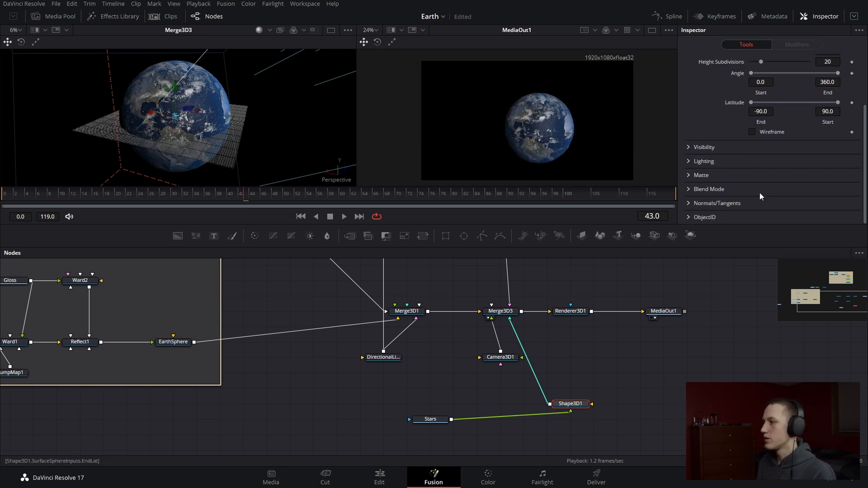
left_click(689, 148)
left_click(687, 148)
left_click(688, 162)
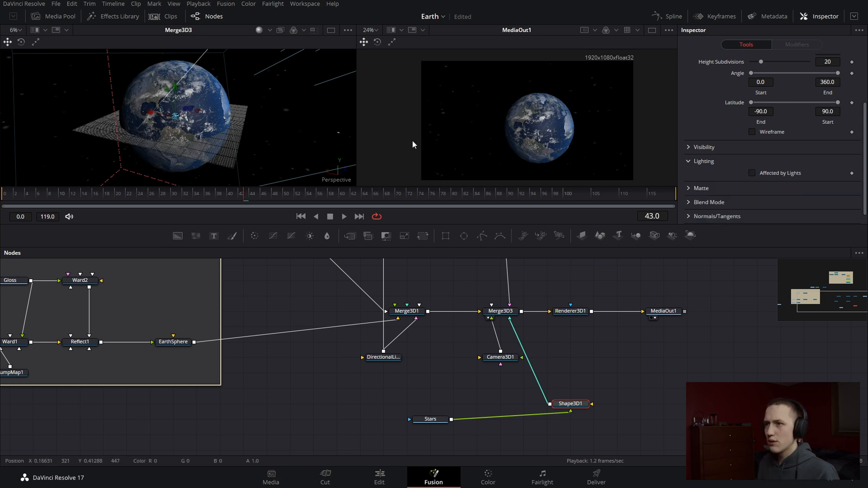
mouse_move(277, 122)
left_mouse_down()
mouse_move(308, 99)
mouse_move(412, 69)
mouse_move(285, 129)
left_mouse_up()
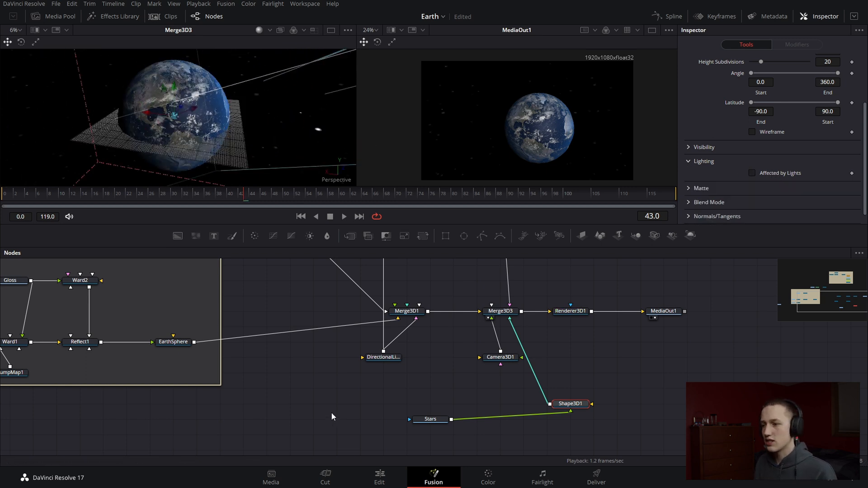
Align the Stars node with Shape3D1 and view the star image on its own
left_click_drag(437, 421, 433, 406)
key("1")
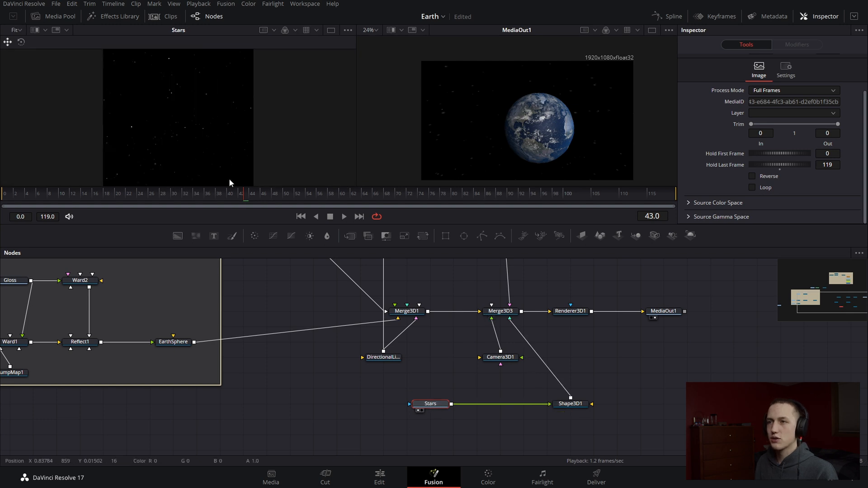
left_click_drag(243, 122, 240, 151)
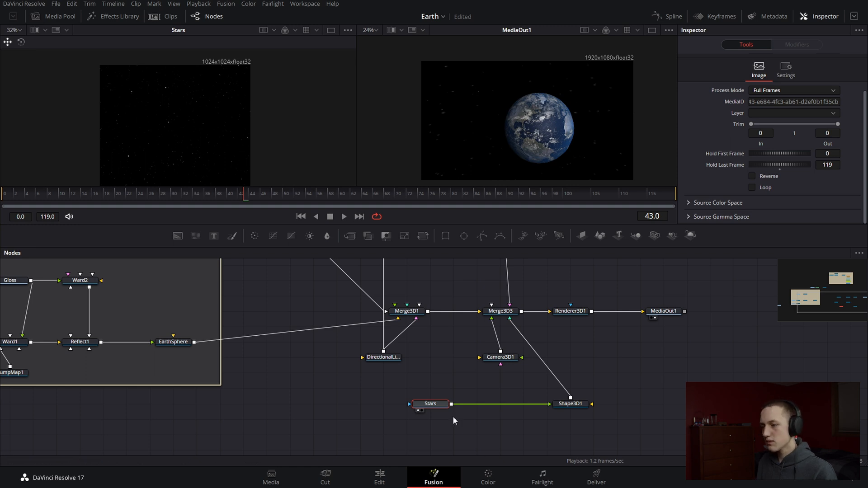
Move Stars closer to Shape3D1 and add a Background node in the free space before it
left_click_drag(447, 406, 470, 406)
left_click(238, 281)
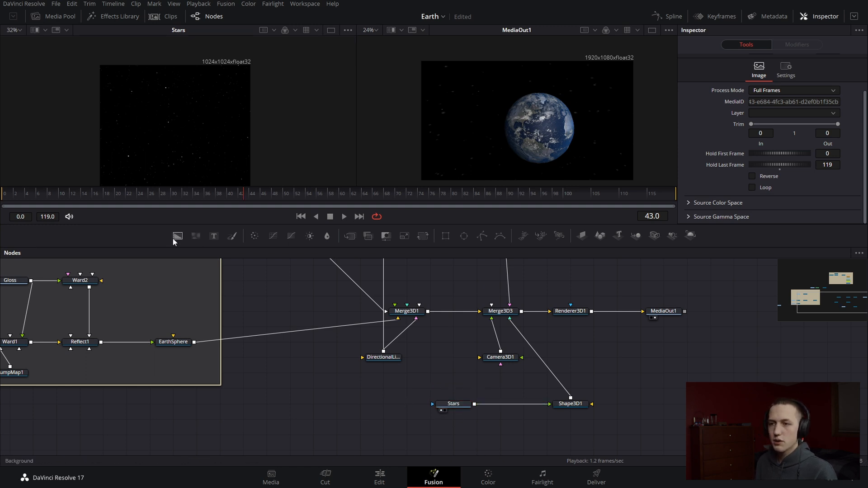
left_click_drag(178, 235, 358, 407)
scroll(409, 365, "up", 2)
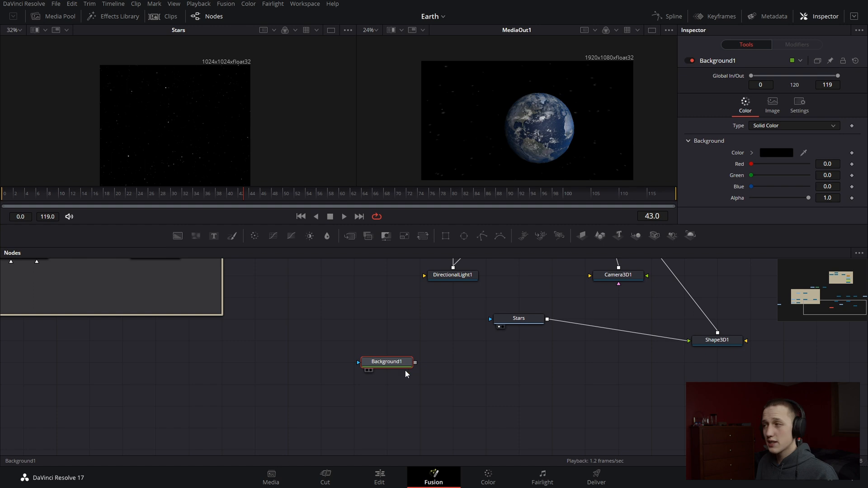
Drive Background1's image height with the expression Width/1920*1080
left_click(772, 102)
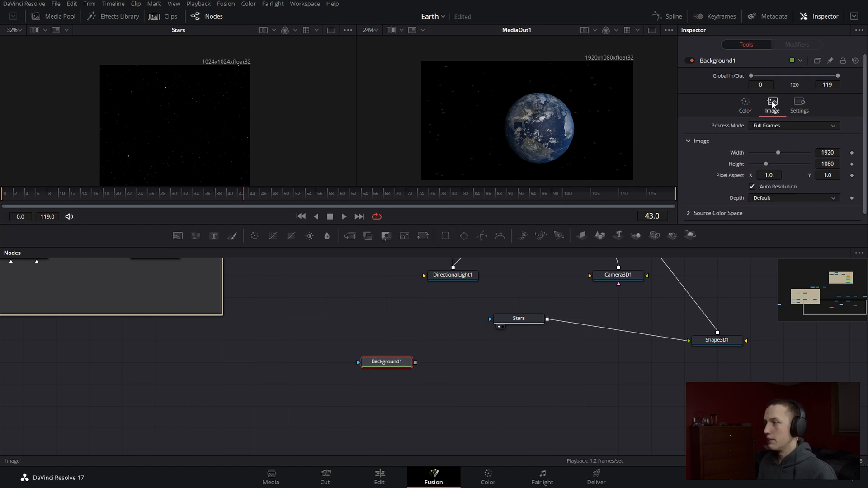
right_click(744, 166)
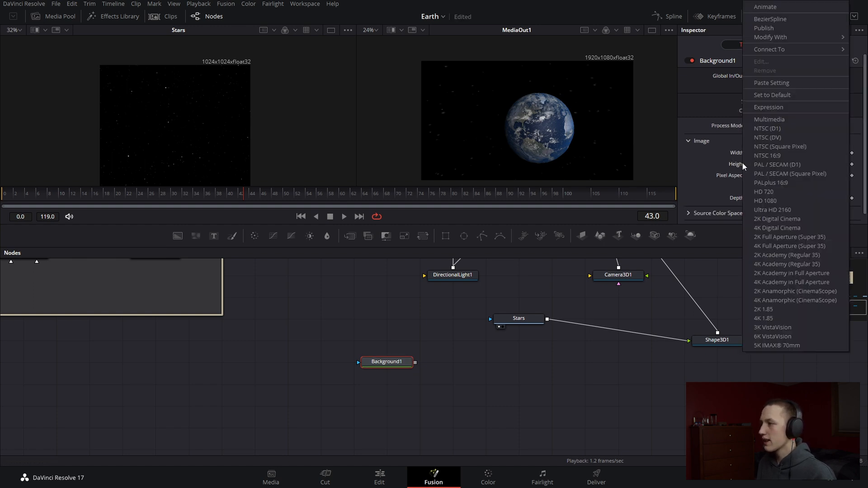
left_click(769, 108)
left_click_drag(730, 155, 733, 154)
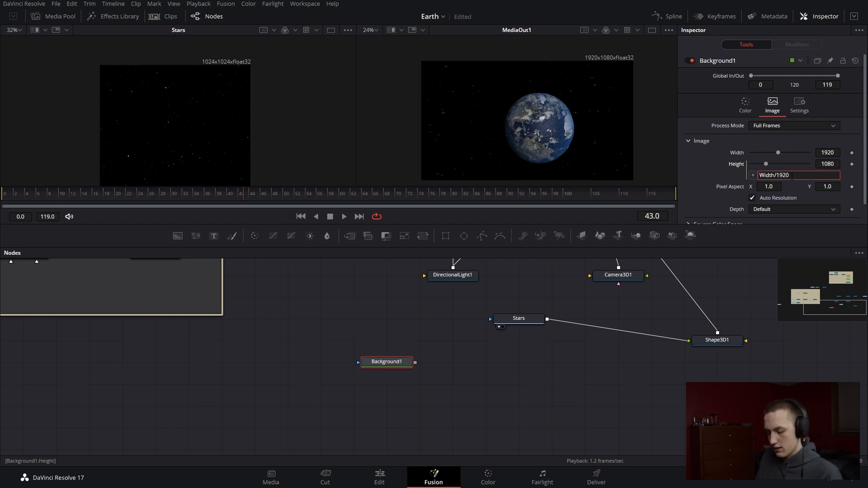
type("/1920*1080")
key("Return")
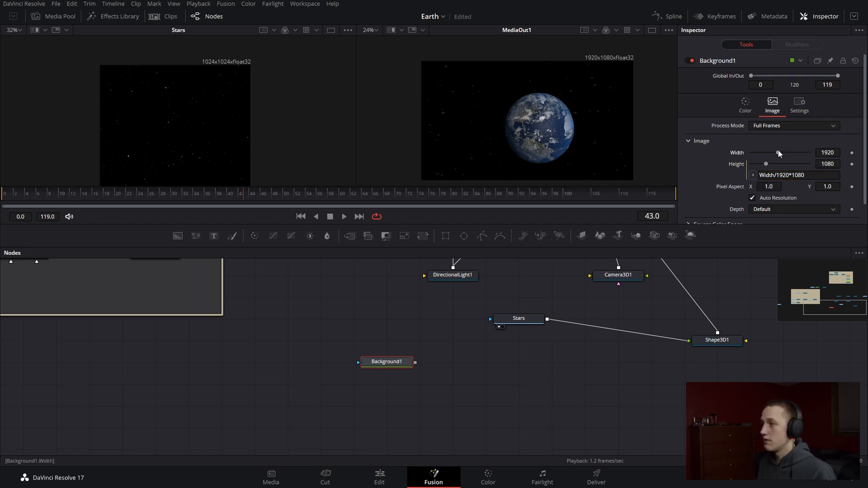
Turn off Auto Resolution on Background1 and set its width to 8200
left_click(777, 199)
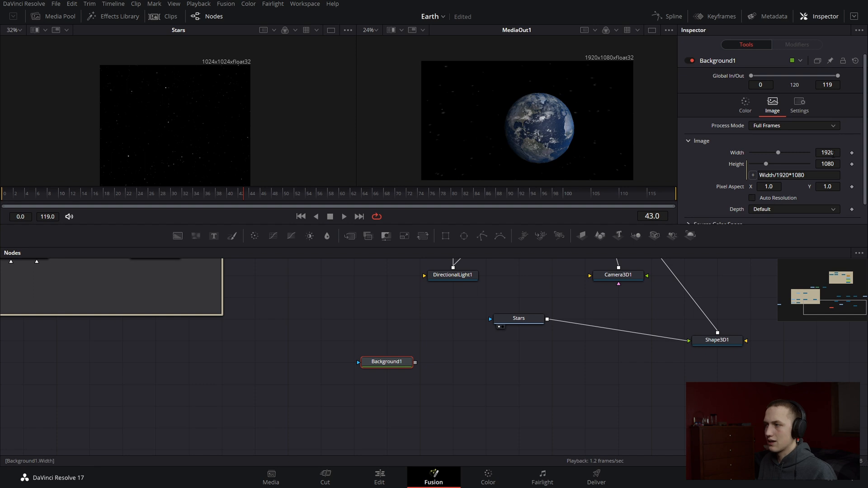
left_click(828, 153)
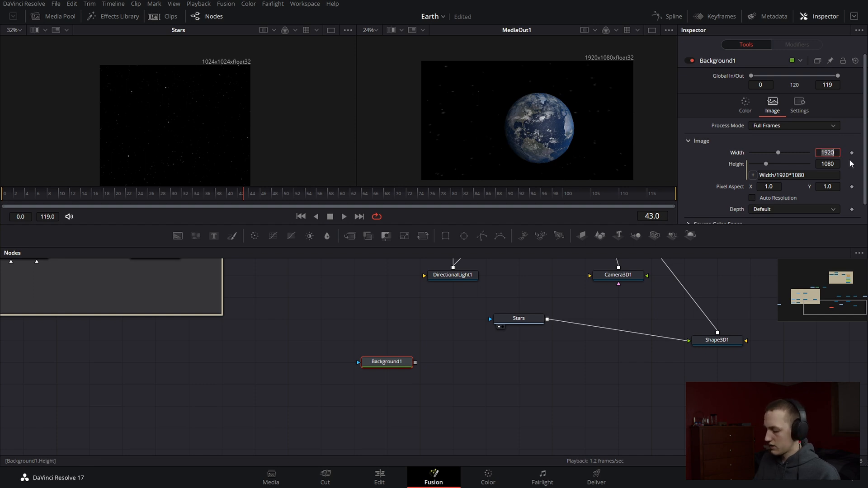
key("Tab")
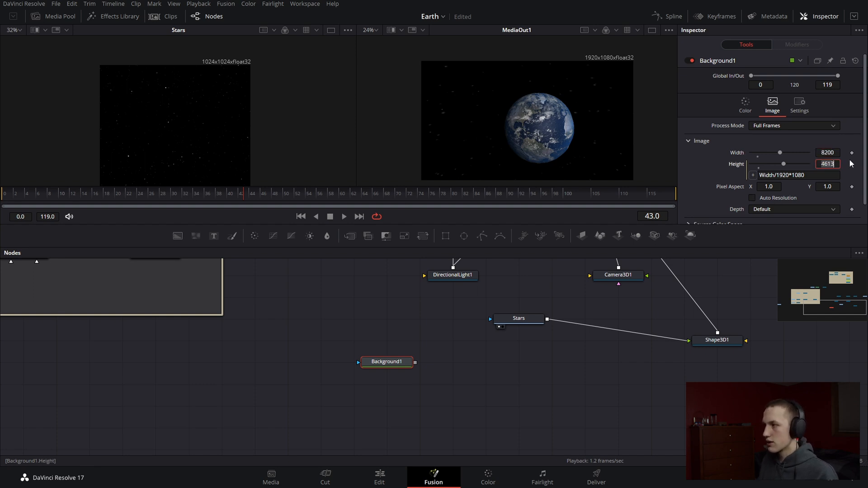
Merge Stars as the foreground over Background1 ahead of Shape3D1, and view the Merge1 result
left_click_drag(415, 363, 547, 319)
key("ctrl+t")
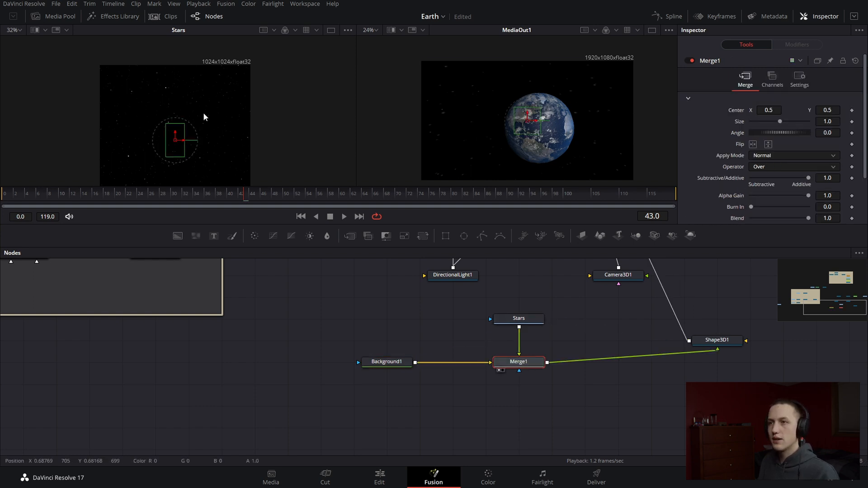
key("1")
key("shift+f")
scroll(196, 114, "up", 1)
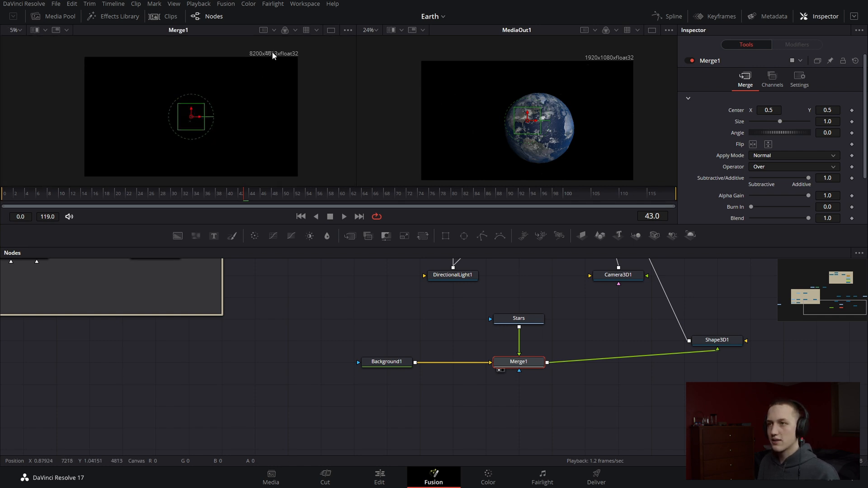
scroll(191, 107, "up", 10)
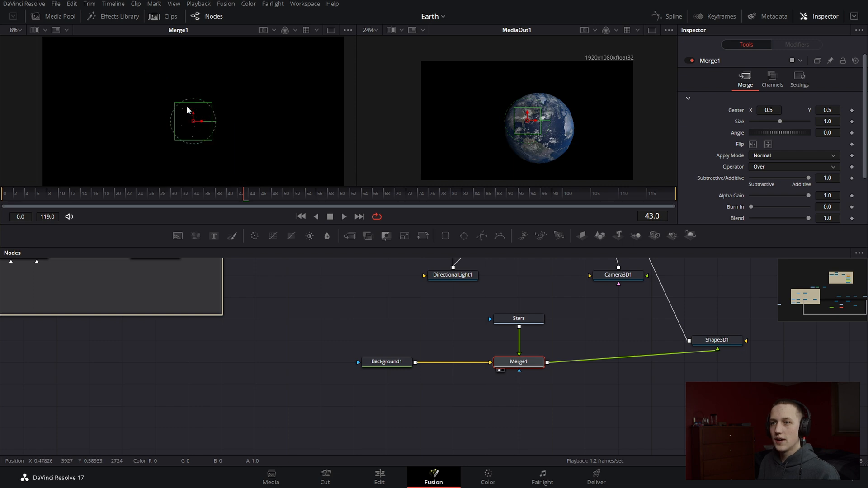
scroll(191, 106, "down", 10)
scroll(191, 107, "up", 3)
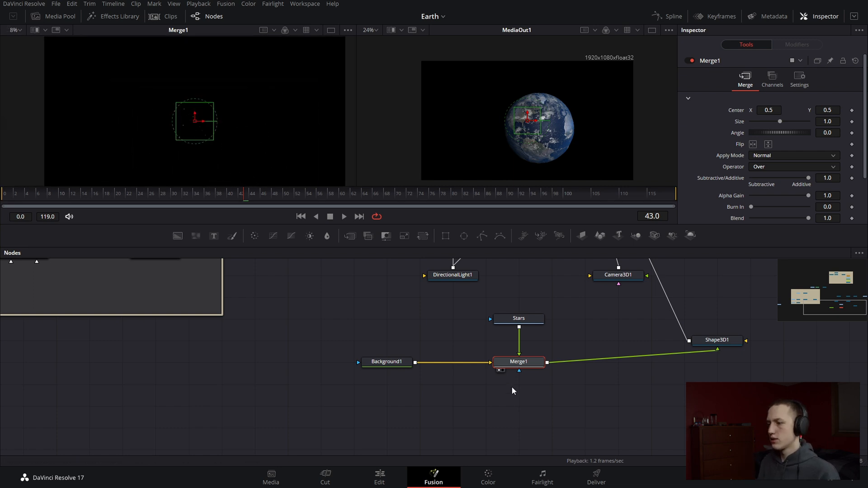
Set Merge1's Edges to Mirror so the star image tiles across the whole background
scroll(746, 181, "down", 3)
left_click(769, 175)
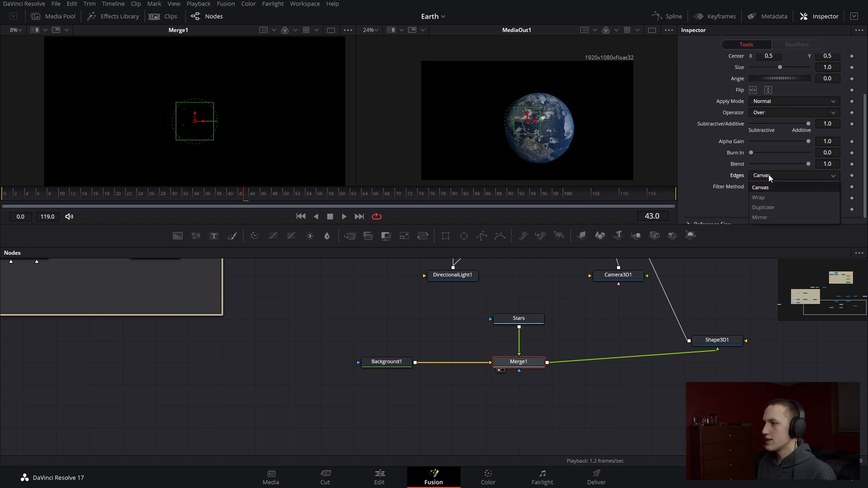
left_click(766, 216)
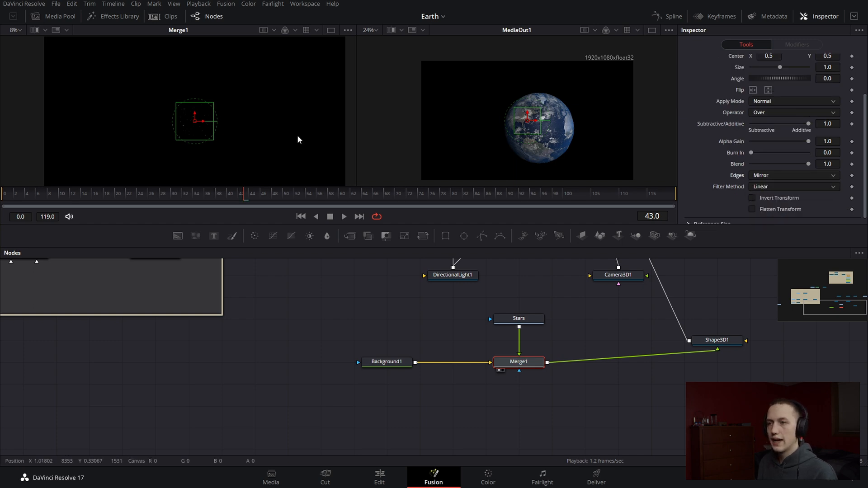
left_click_drag(241, 106, 270, 135)
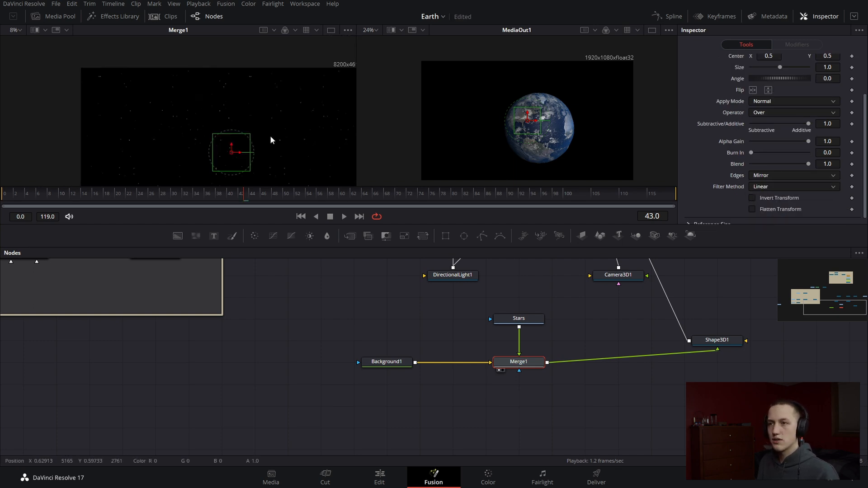
Set Merge1's Size to 0.67, align Shape3D1 with Merge1, and inspect the star pattern
scroll(780, 90, "up", 2)
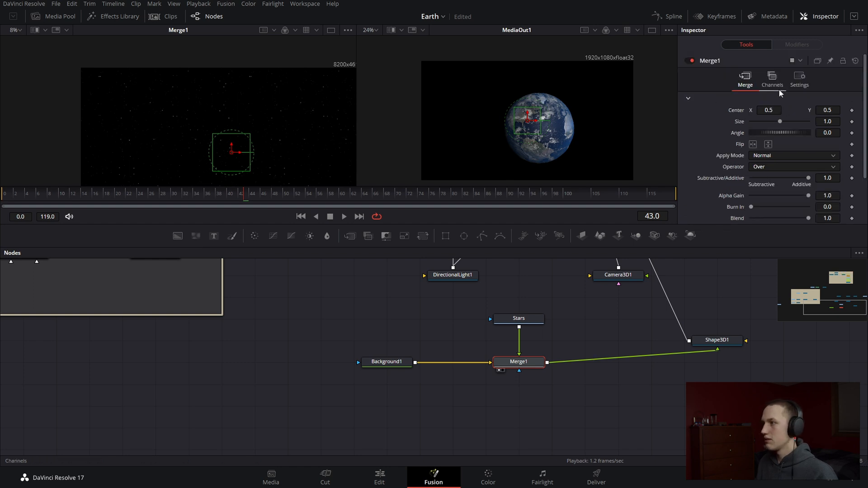
left_click_drag(781, 123, 777, 122)
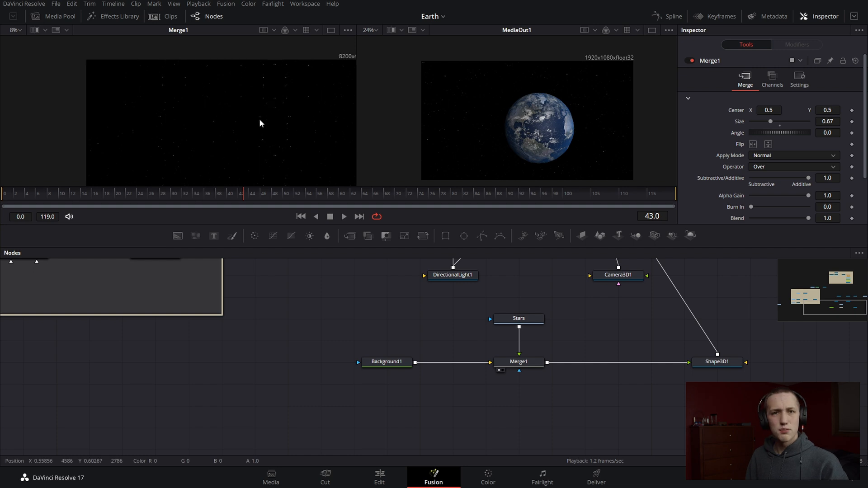
scroll(276, 92, "down", 2)
scroll(277, 93, "up", 2)
View Merge3D3 and examine the star sphere around the Earth, light and camera
left_click_drag(612, 287, 533, 389)
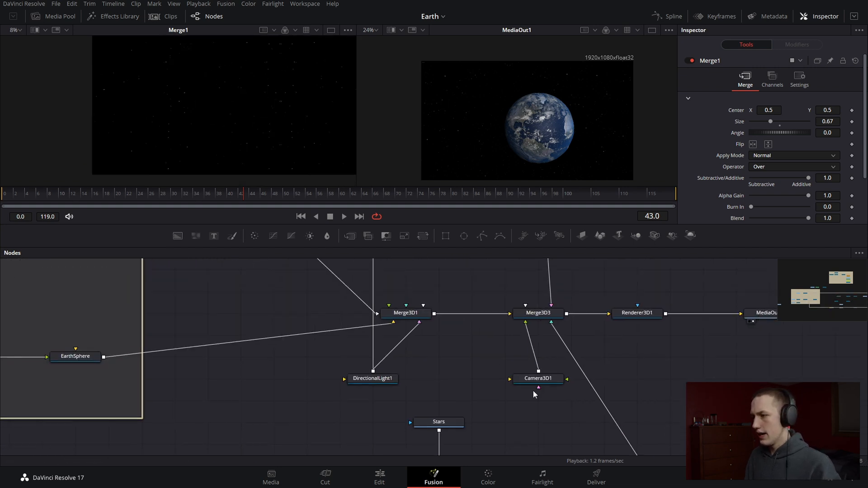
left_click(549, 314)
key("1")
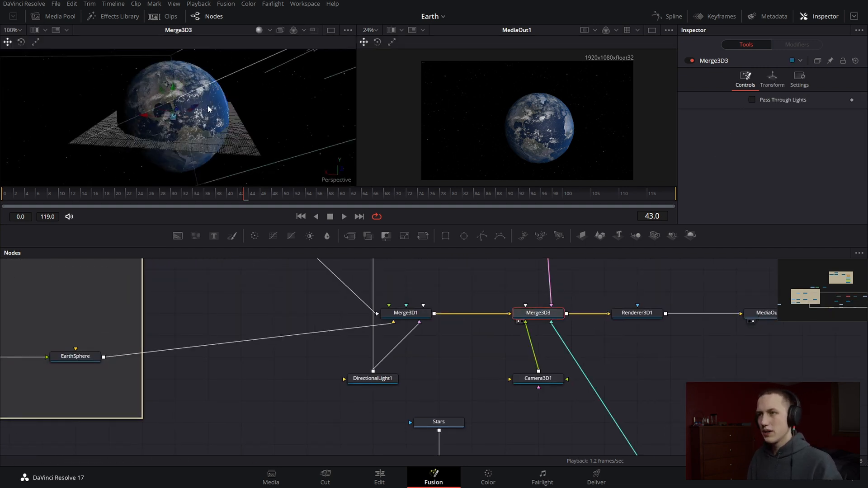
left_click_drag(259, 126, 246, 193)
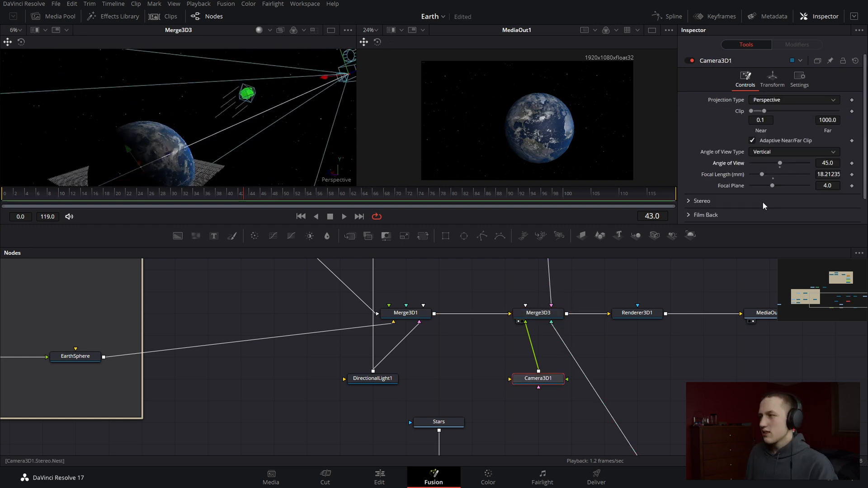
Try Camera3D1's Angle of View at 31.9, reset it to the default, and save the project
left_click_drag(783, 163, 769, 167)
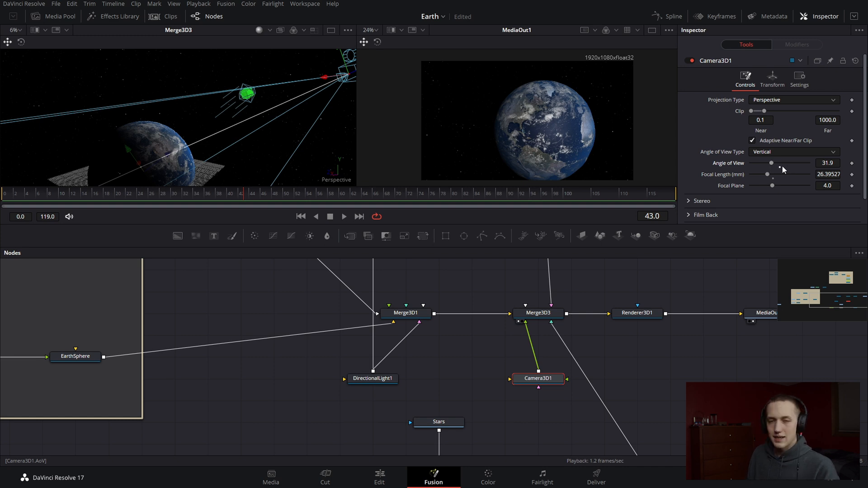
left_click(780, 167)
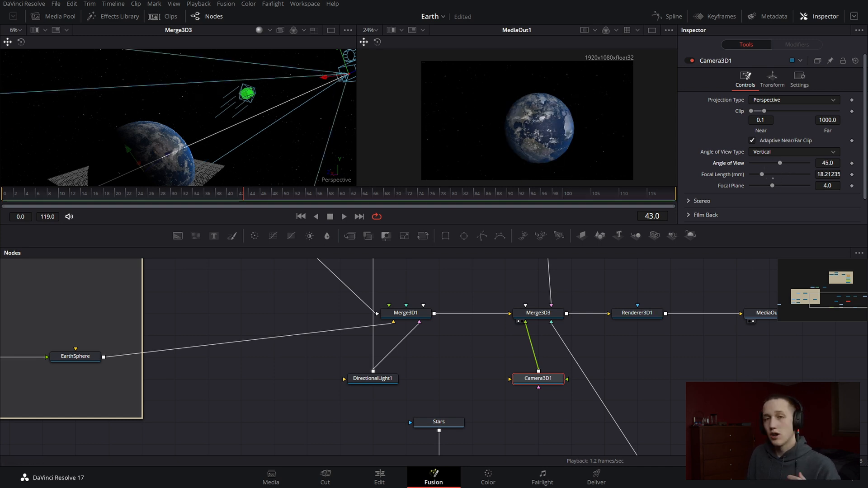
key("ctrl+s")
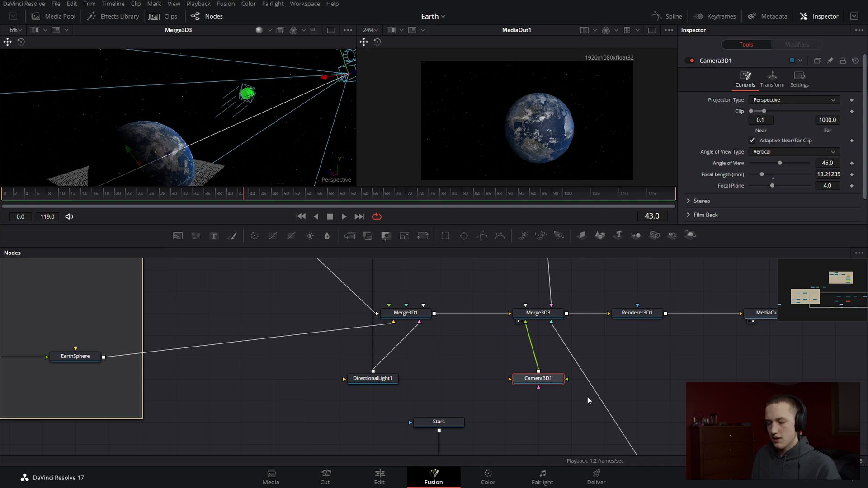
Add a Merge 3D node in the empty area above Shape3D1
scroll(663, 357, "down", 2)
key("shift+space")
type("merge")
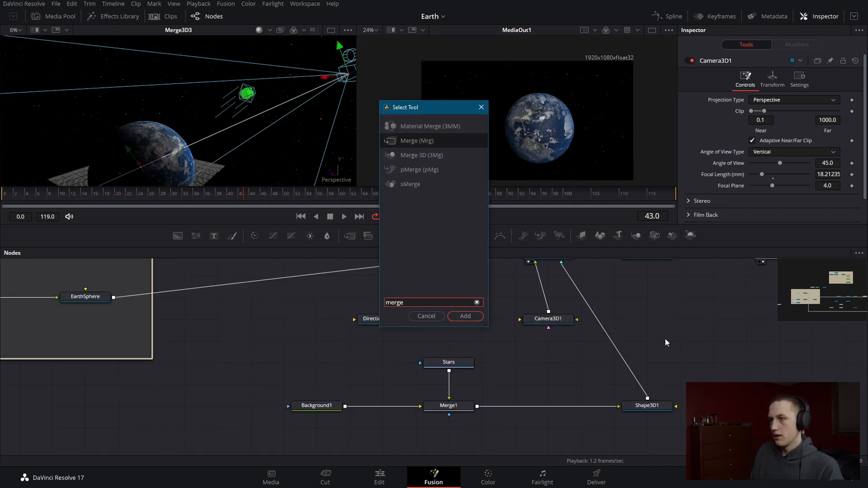
key("Down")
key("Return")
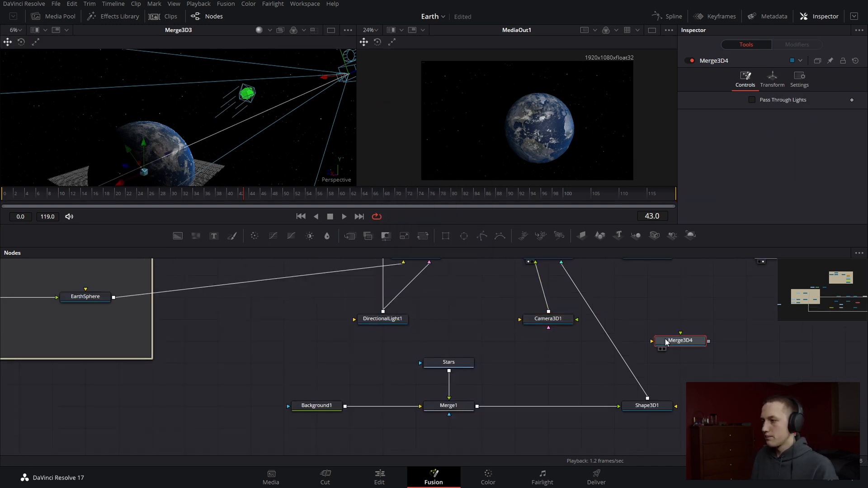
Duplicate Renderer3D1, place the copy beside Merge3D4, and reroute Shape3D1's output from Merge3D3 into Merge3D4
scroll(498, 374, "right", 3)
left_click(521, 305)
key("ctrl+c")
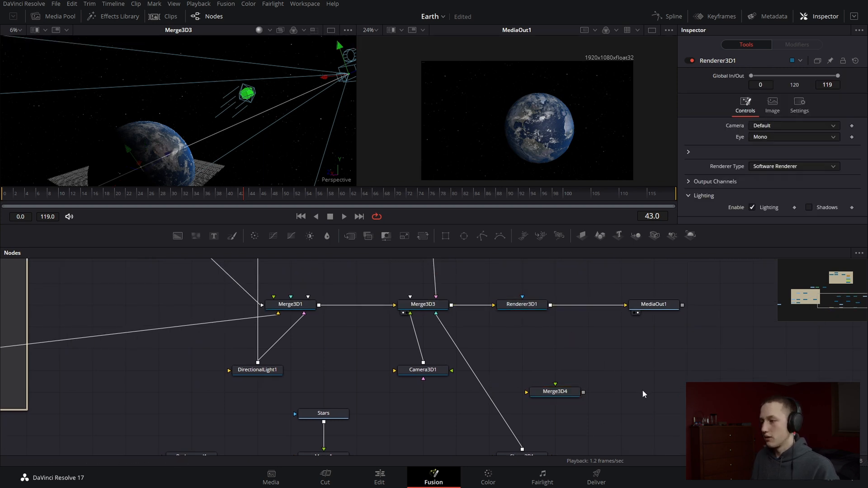
key("ctrl+v")
left_click_drag(658, 390, 633, 395)
left_click_drag(565, 395, 552, 398)
left_click_drag(440, 318, 543, 397)
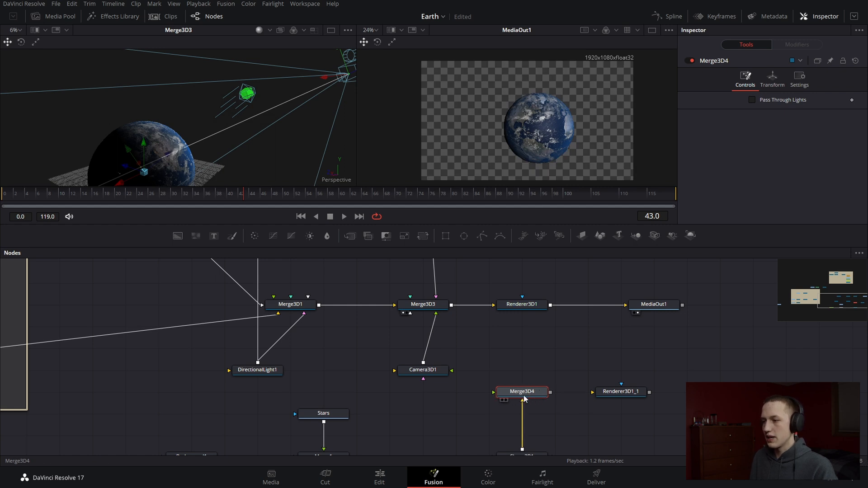
Create an instance of Camera3D1 and place it below the original, level with Merge3D4
left_click_drag(465, 383, 490, 336)
left_click(489, 347)
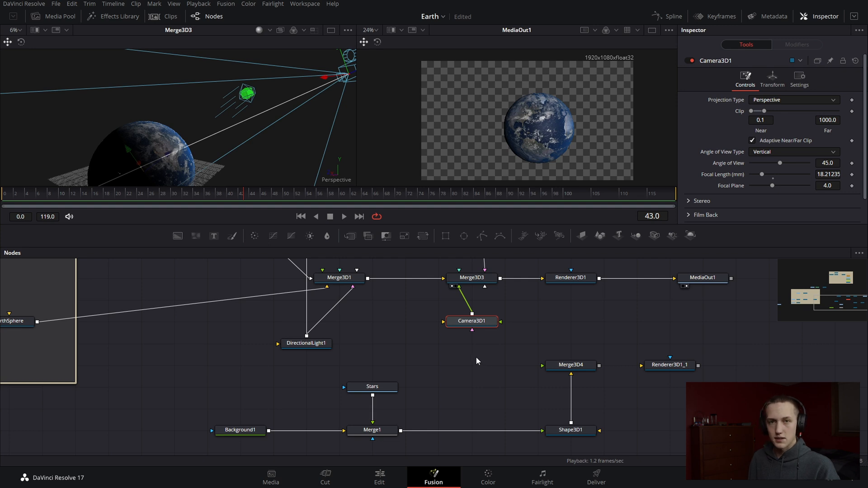
key("ctrl+shift+v")
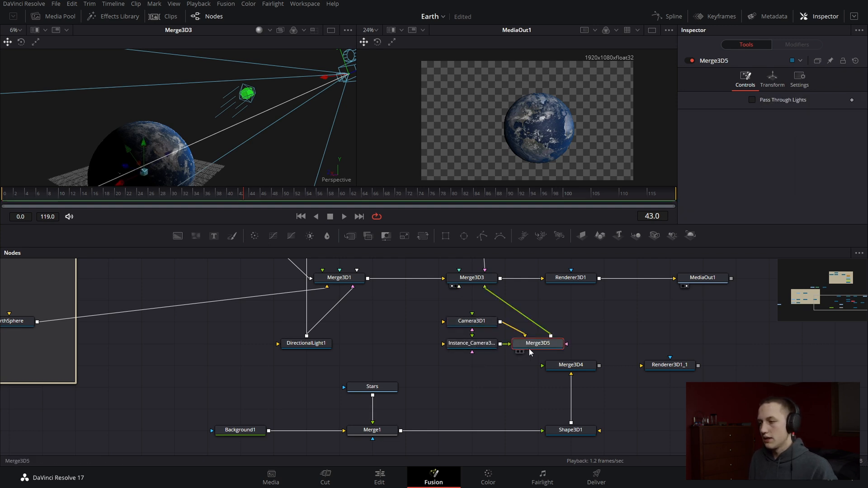
mouse_move(486, 360)
left_mouse_down()
mouse_move(500, 377)
mouse_move(489, 375)
left_mouse_up()
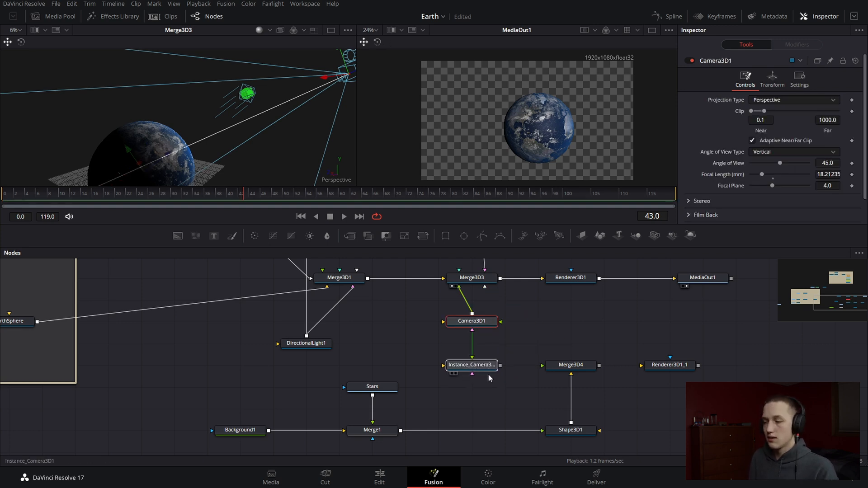
Deinstance the Angle of View and Focal Length parameters on the instanced camera
left_click(488, 372)
right_click(727, 163)
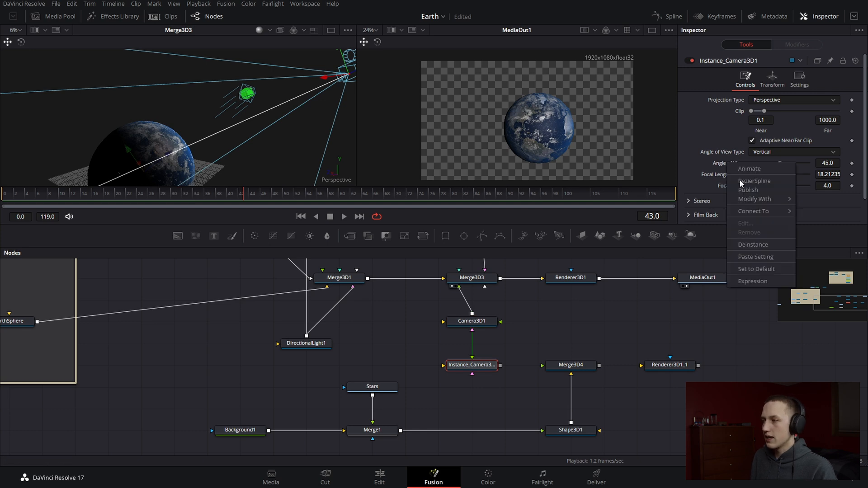
left_click(768, 248)
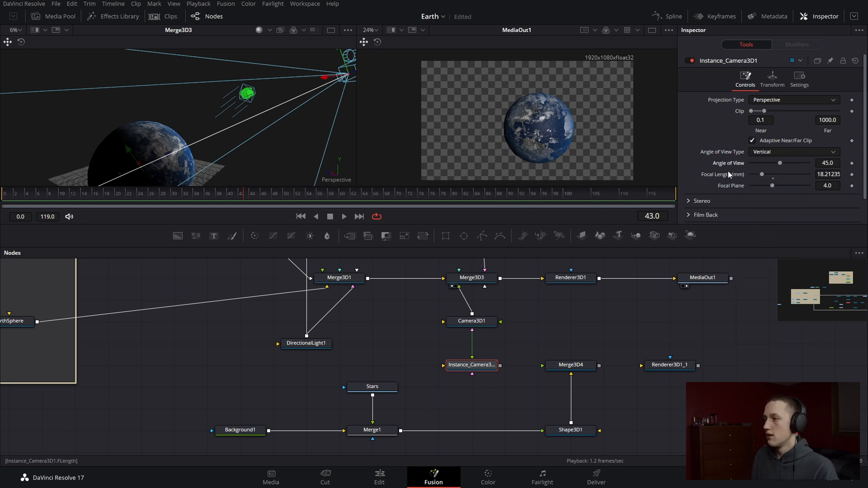
right_click(732, 175)
left_click(759, 252)
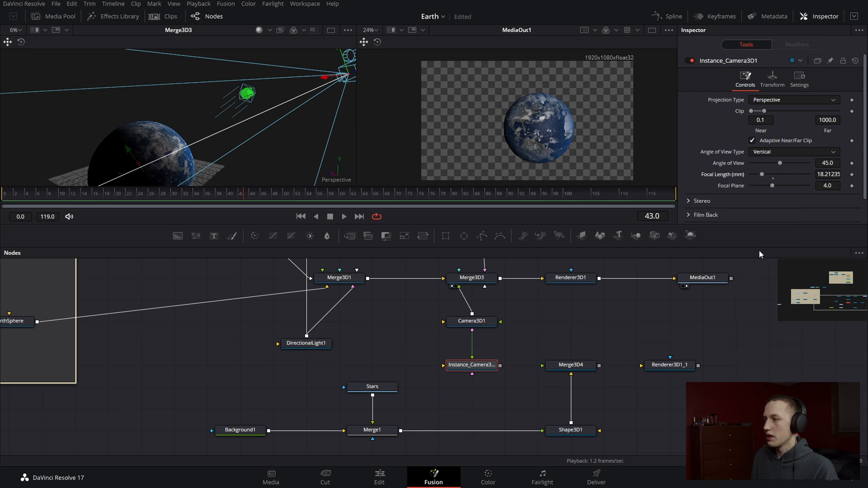
Connect the instanced camera through Merge3D4 to Renderer3D1_1, merge Renderer3D1 over that render, and place MediaOut1 after Merge2
left_click_drag(500, 365, 661, 366)
left_click(576, 366)
left_click_drag(664, 367, 599, 280)
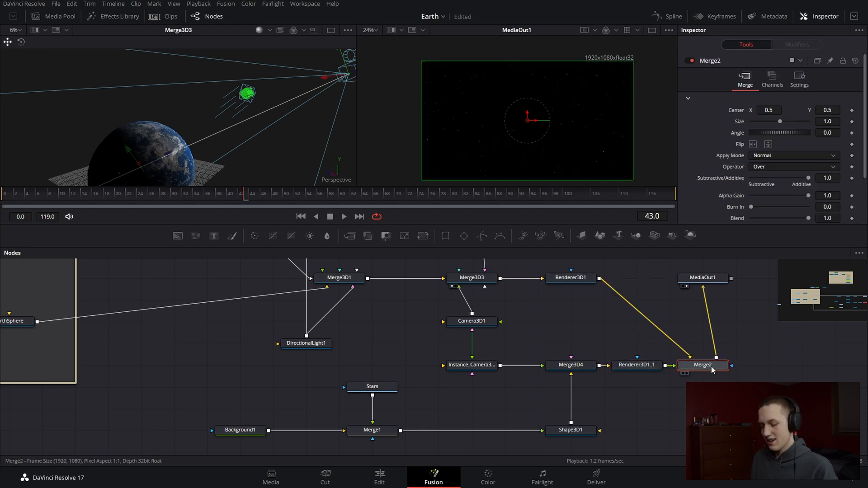
left_click_drag(704, 277, 769, 365)
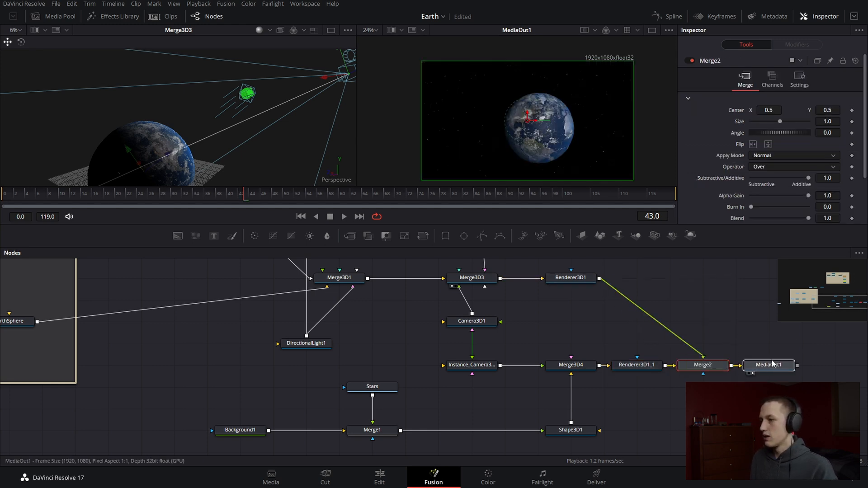
Try Camera3D1's Angle of View at 39.5 against the separate star background, undo it, and examine the camera in 3D
left_click(492, 321)
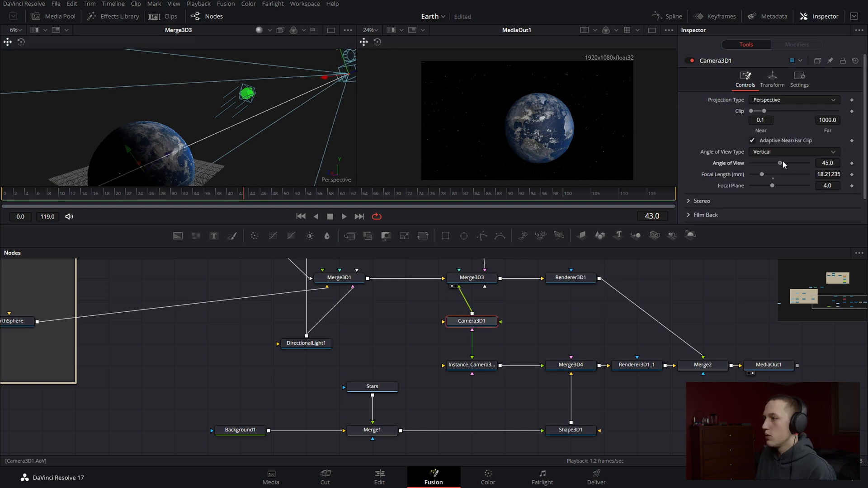
left_click_drag(783, 161, 779, 162)
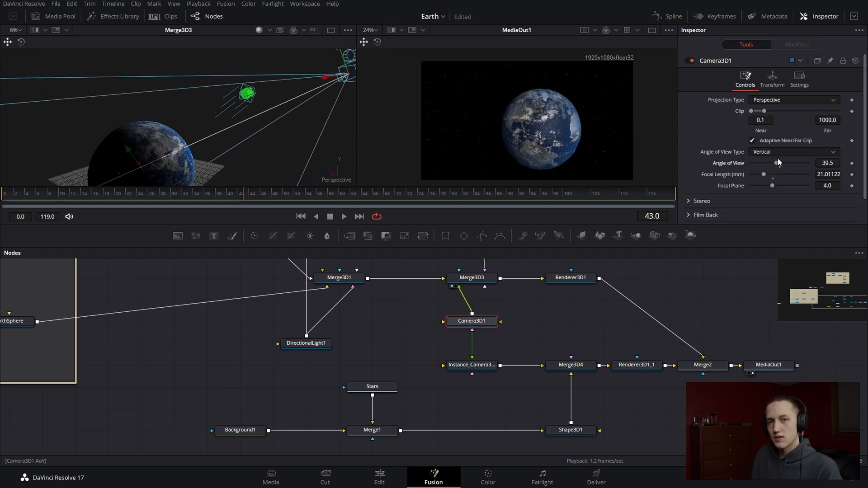
key("ctrl+z")
left_click(316, 74)
scroll(312, 77, "down", 4)
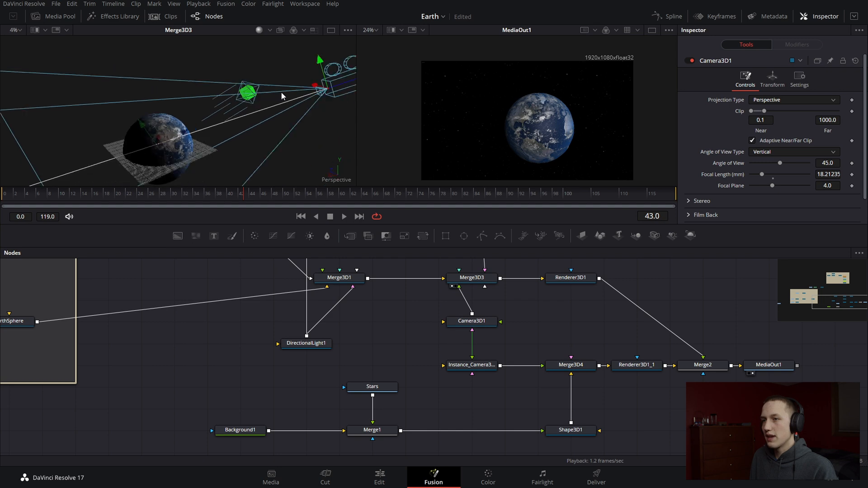
left_click_drag(283, 95, 274, 128)
key("ctrl+z")
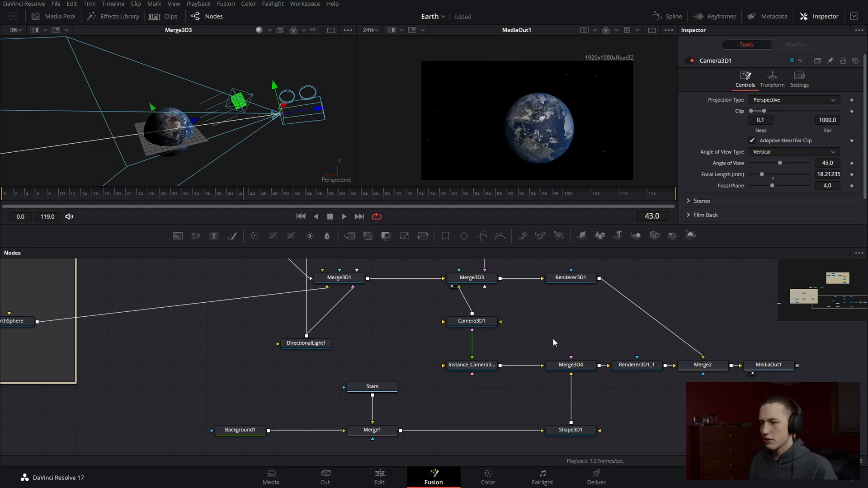
Move the unconnected BlueHaze image node across the graph to just above the link between Merge2 and MediaOut1
scroll(569, 358, "down", 2)
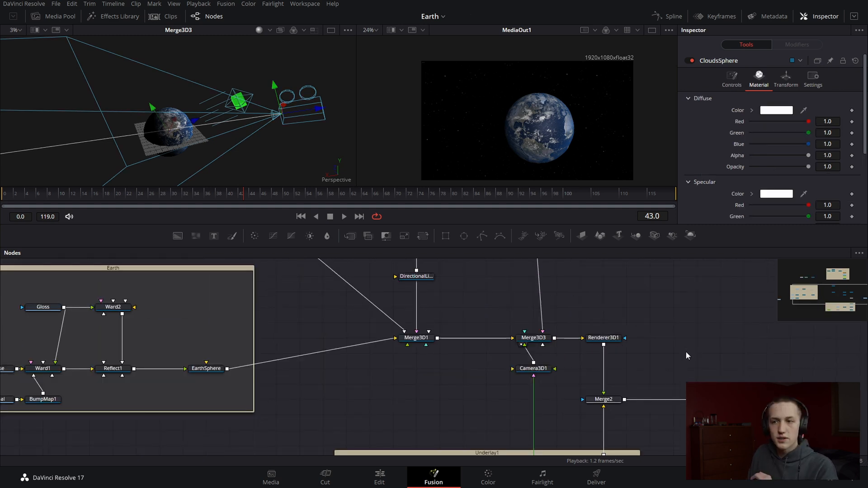
scroll(686, 356, "down", 4)
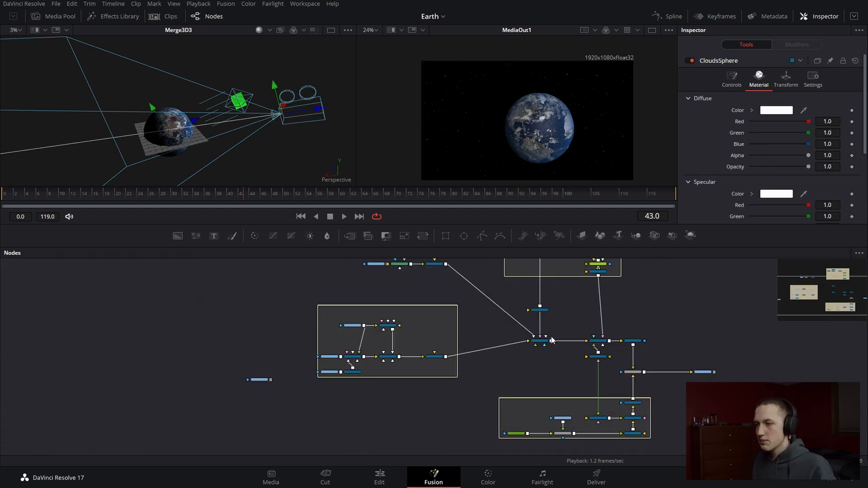
scroll(262, 380, "up", 3)
left_click_drag(257, 389, 360, 401)
scroll(724, 375, "down", 2)
left_click_drag(363, 390, 635, 376)
scroll(634, 376, "up", 2)
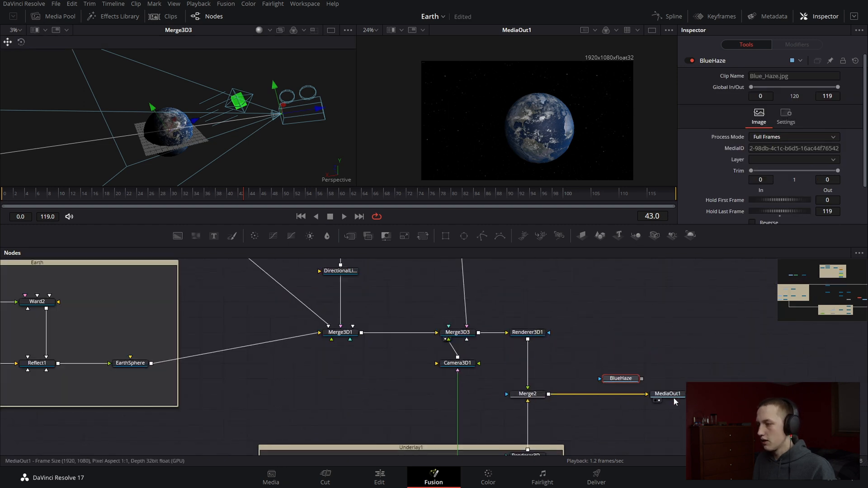
Shift MediaOut1 farther along and merge BlueHaze as the foreground over Merge2's output, placing BlueHaze above the new merge
left_click_drag(674, 397, 744, 397)
left_click_drag(642, 379, 547, 395)
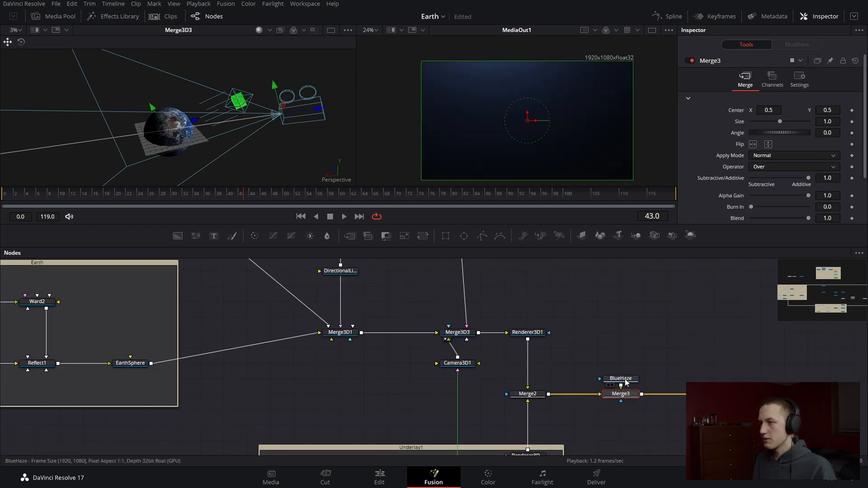
left_click_drag(622, 380, 624, 372)
Set Merge3's Apply Mode to Screen and its Blend to 0.921, and inspect the haze over the Earth
left_click(620, 395)
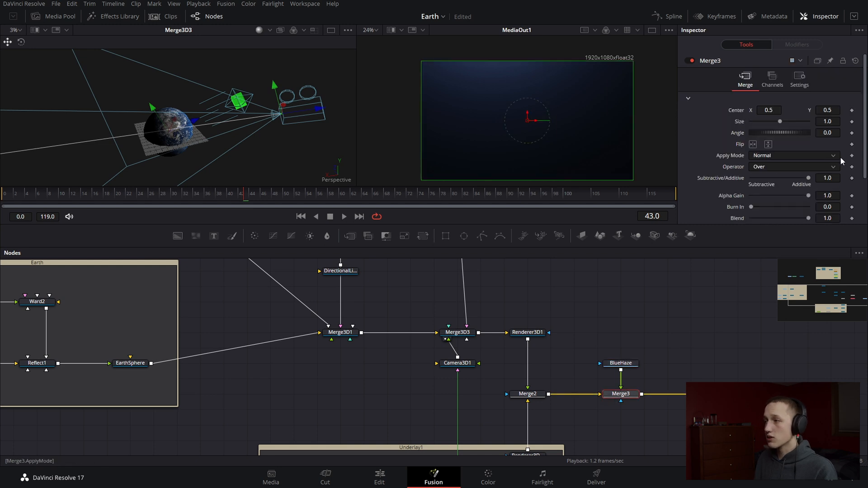
left_click(767, 156)
left_click(771, 181)
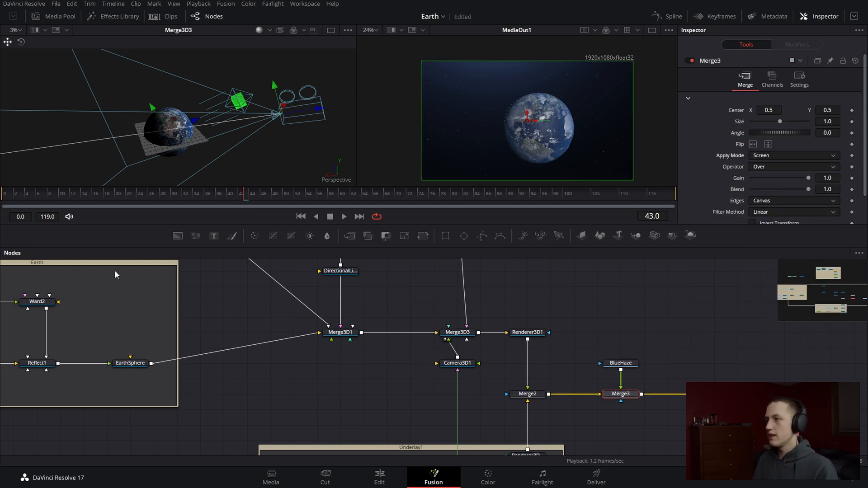
mouse_move(807, 190)
left_mouse_down()
mouse_move(786, 189)
mouse_move(803, 191)
left_mouse_up()
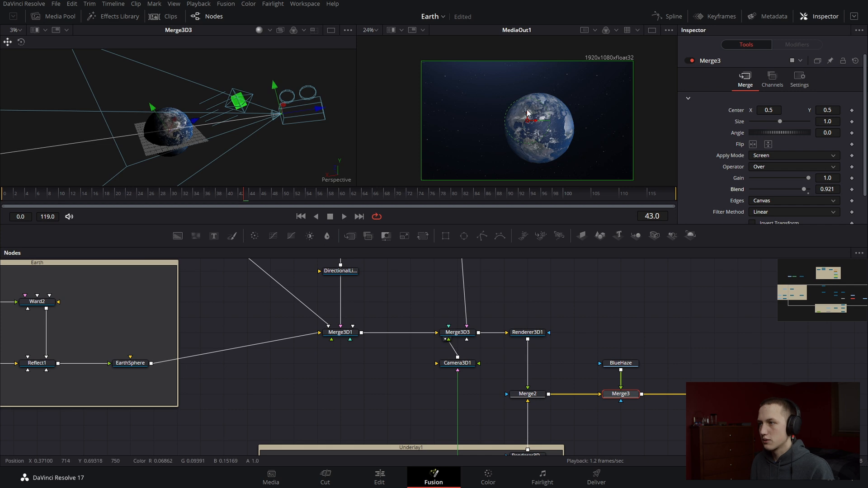
scroll(562, 115, "up", 2)
left_click_drag(231, 115, 290, 108)
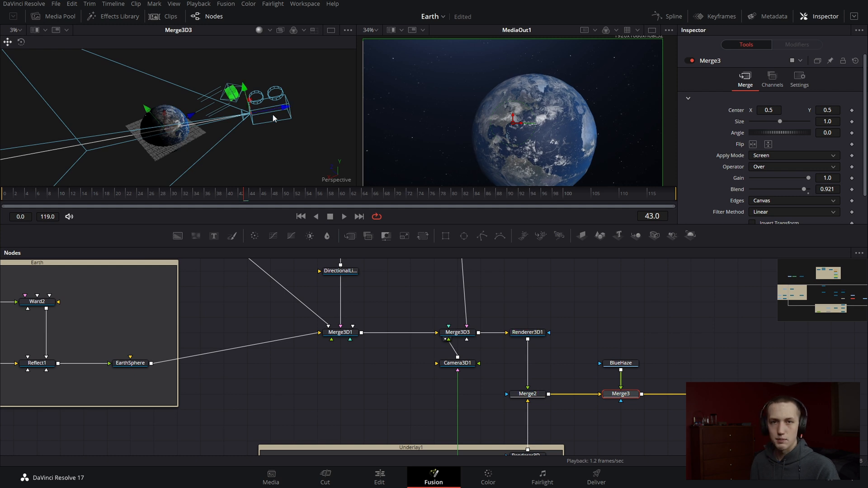
Insert a Soft Glow after Renderer3D1 with a Glow Size of 44.9 and a Gain of 2.0
left_click(546, 335)
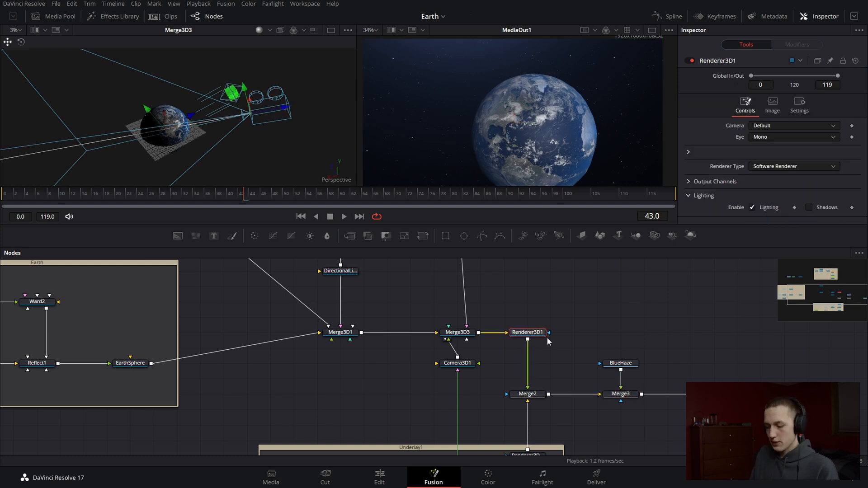
key("shift+space")
type("soft")
key("Return")
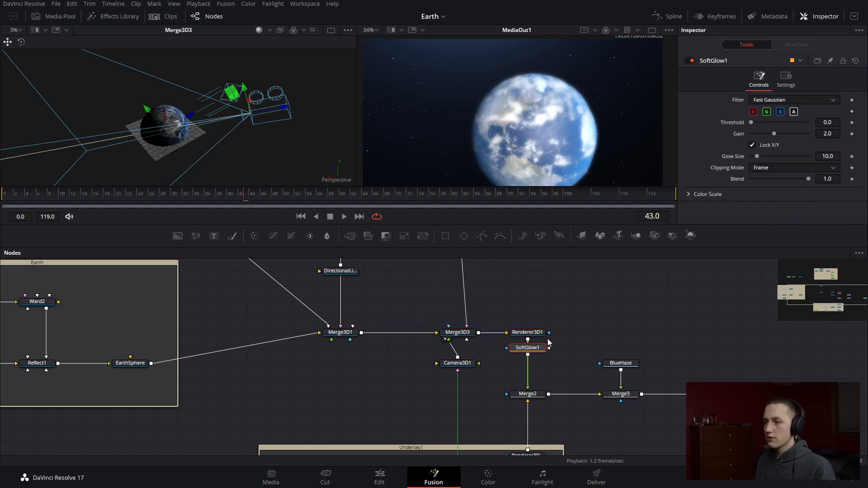
mouse_move(775, 135)
left_mouse_down()
mouse_move(782, 154)
mouse_move(774, 133)
left_mouse_up()
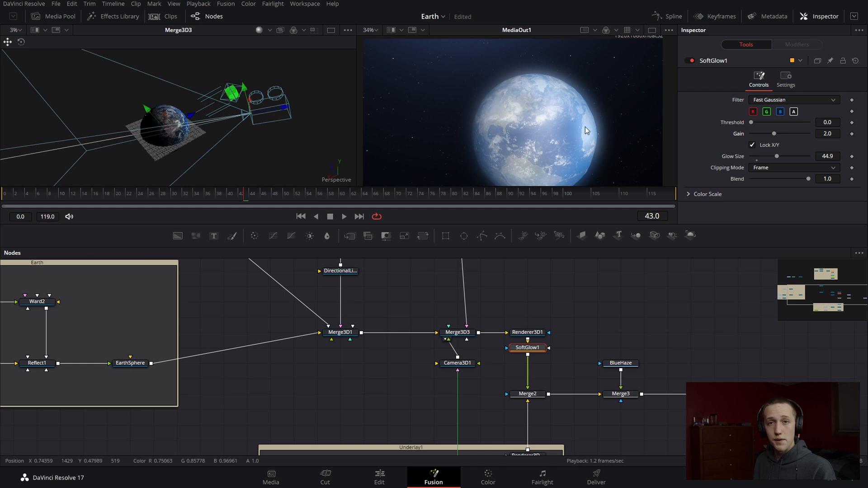
Use Renderer3D1 as SoftGlow1's effect mask and enable Apply Mask Inverted so the glow only surrounds the Earth
left_click_drag(539, 349, 536, 364)
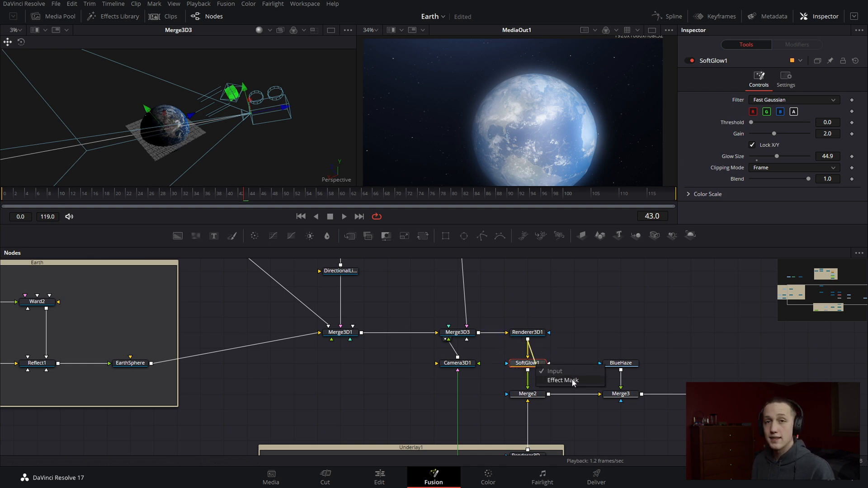
left_click(573, 383)
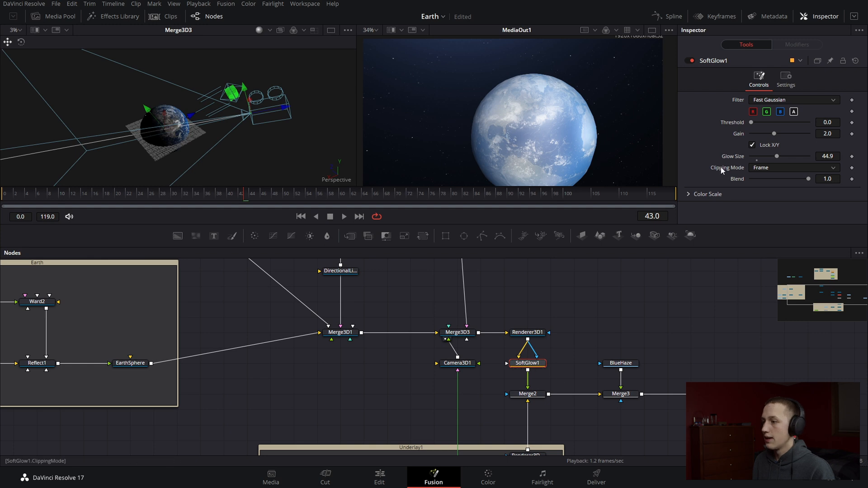
left_click(785, 78)
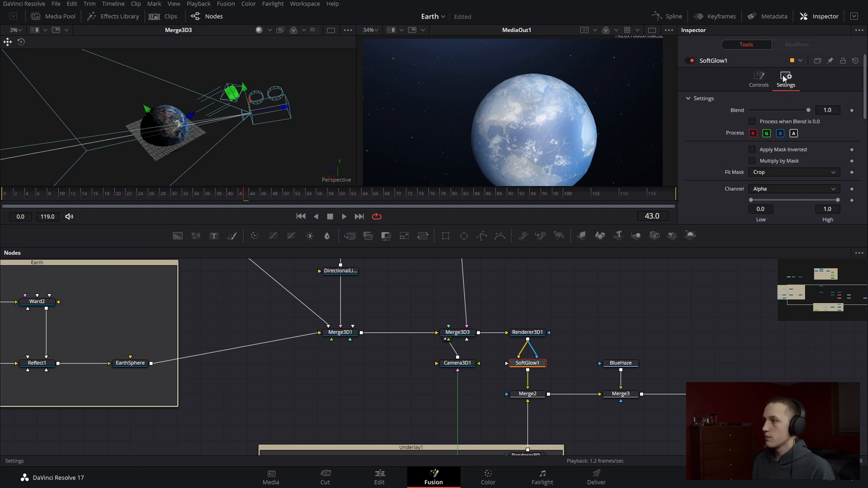
left_click(770, 149)
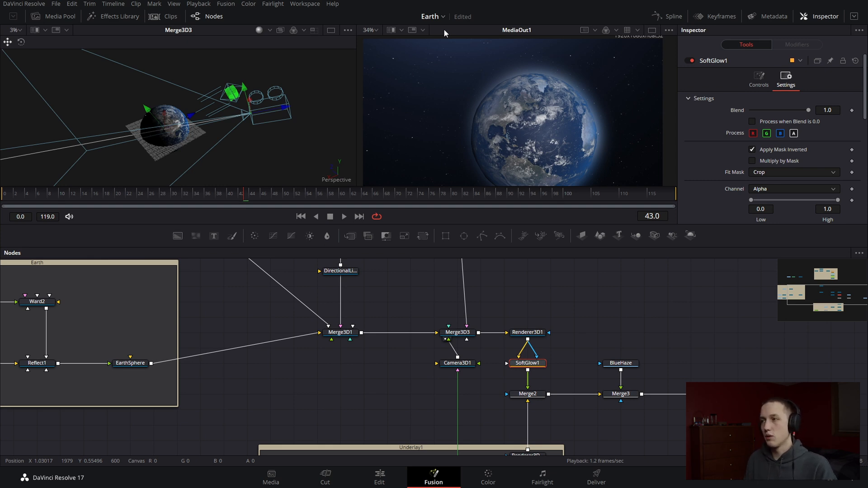
left_click_drag(544, 377, 577, 297)
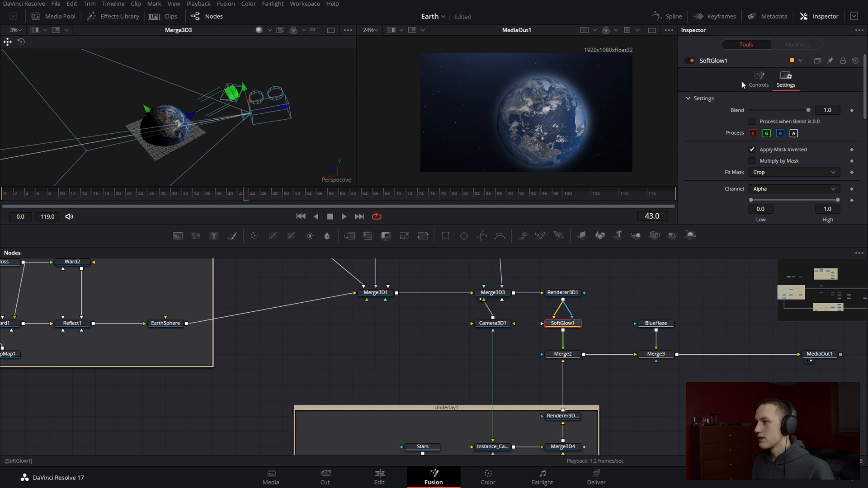
Set SoftGlow1's Gain to 1.299 and adjust its Glow Size for a softer, wider glow around the Earth
left_click(758, 81)
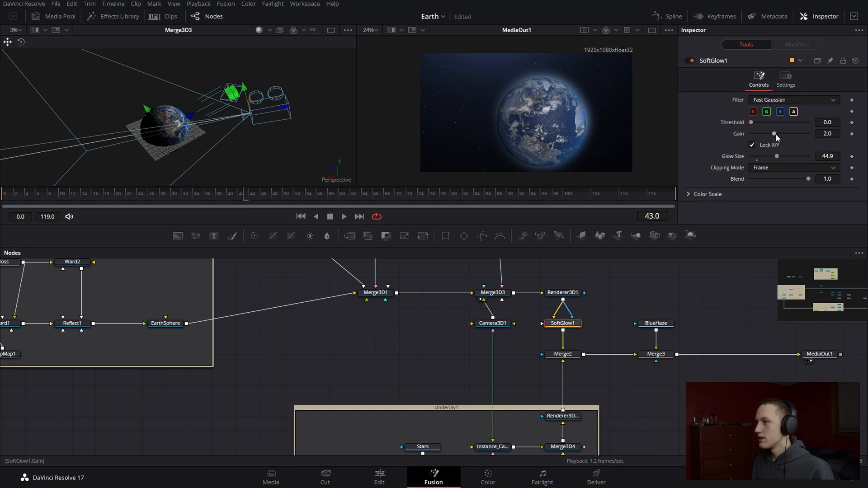
mouse_move(776, 135)
left_mouse_down()
mouse_move(796, 135)
mouse_move(782, 135)
mouse_move(767, 158)
mouse_move(770, 135)
mouse_move(811, 156)
mouse_move(767, 134)
left_mouse_up()
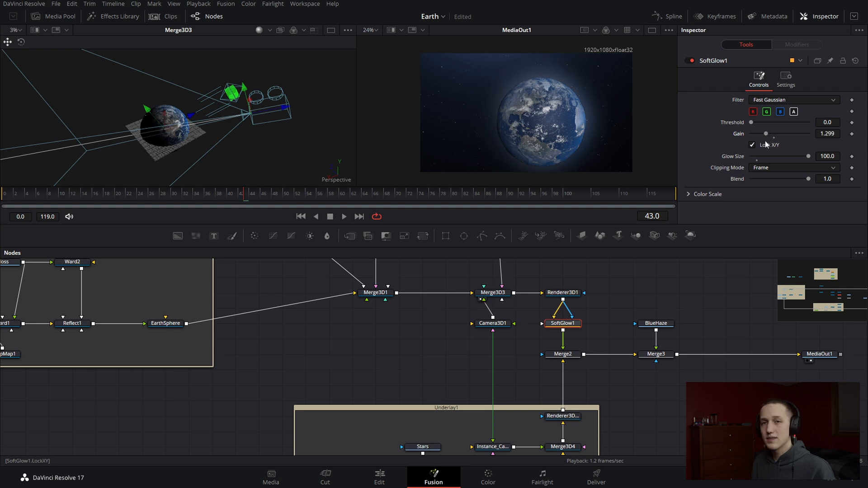
left_click_drag(808, 156, 791, 156)
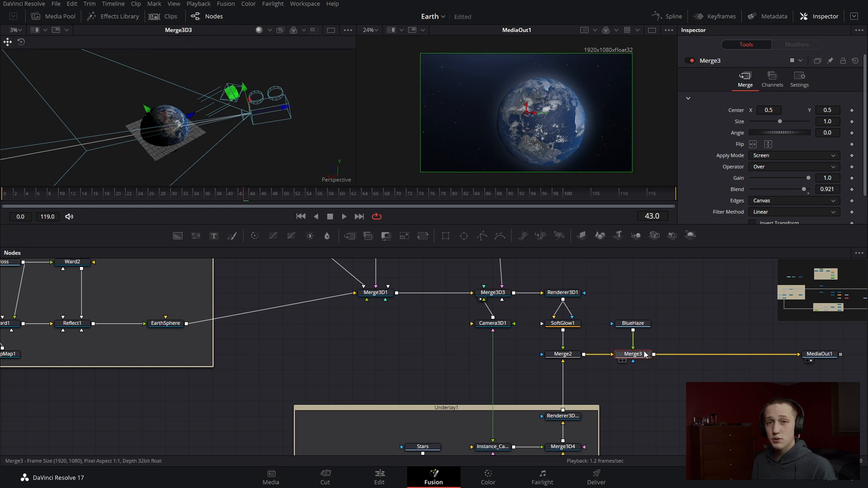
Insert a Grain node between Merge3 and MediaOut1 and set its Power to 0.86 for a subtle grain
key("shift+space")
type("grain")
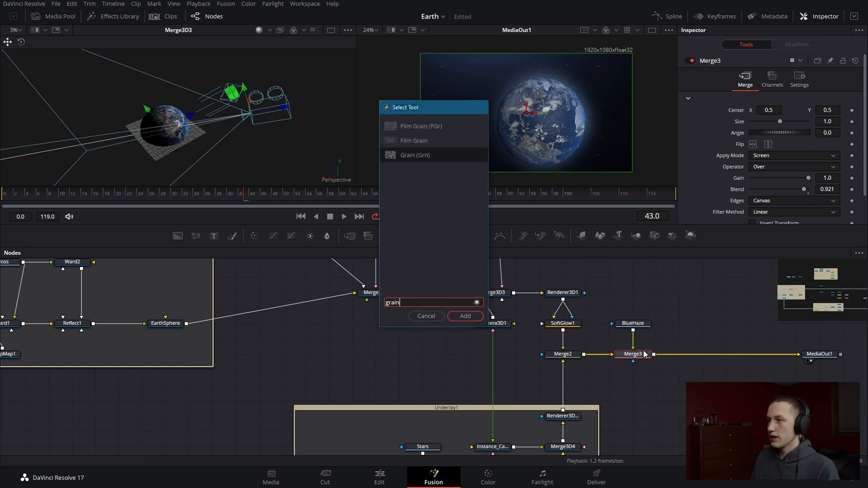
key("Return")
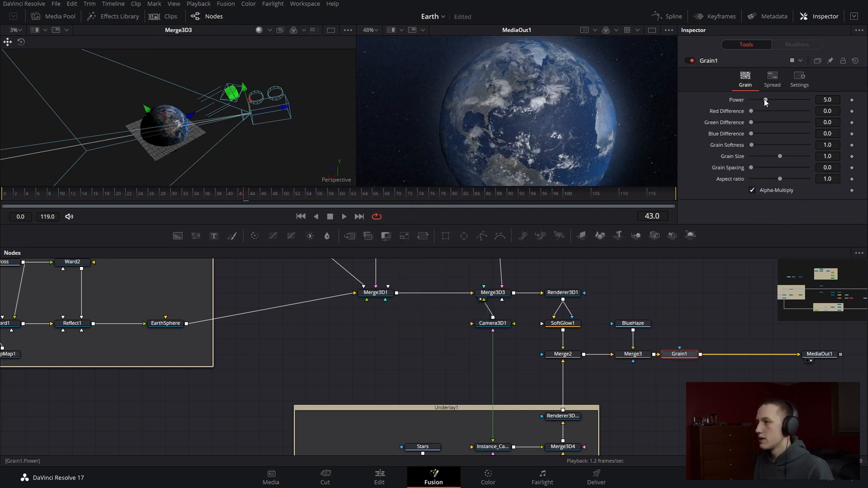
left_click_drag(765, 100, 753, 105)
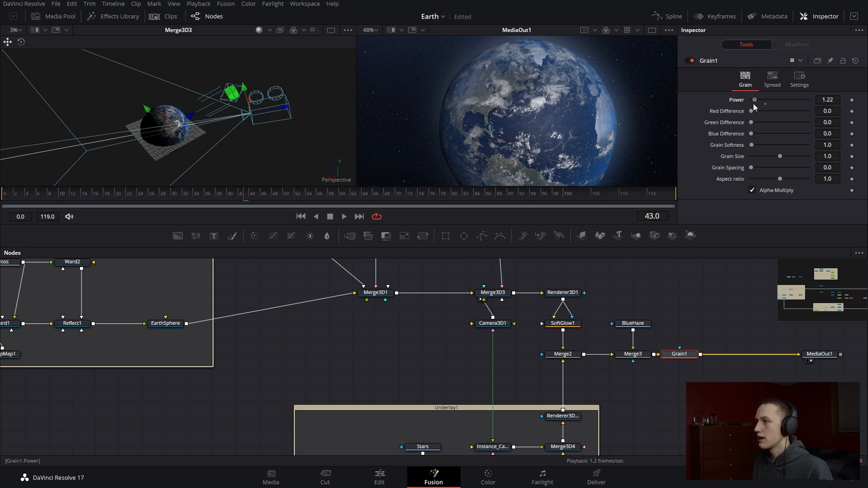
scroll(669, 96, "up", 5)
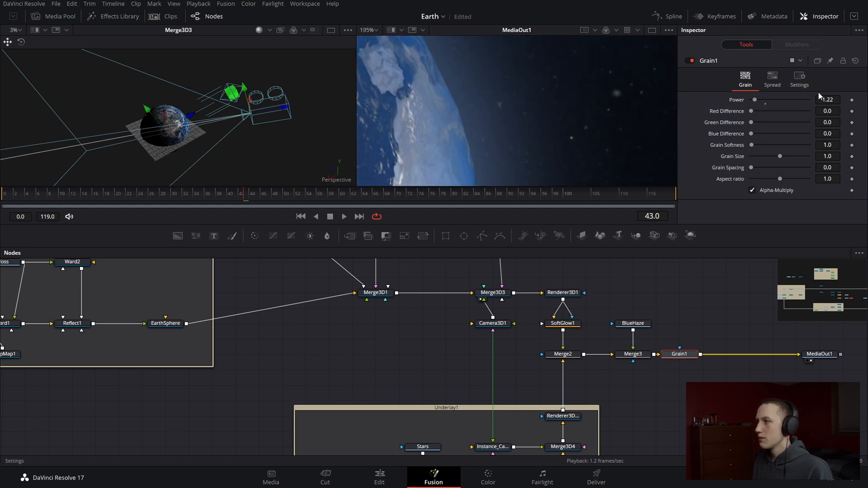
left_click_drag(827, 100, 812, 100)
scroll(489, 111, "down", 6)
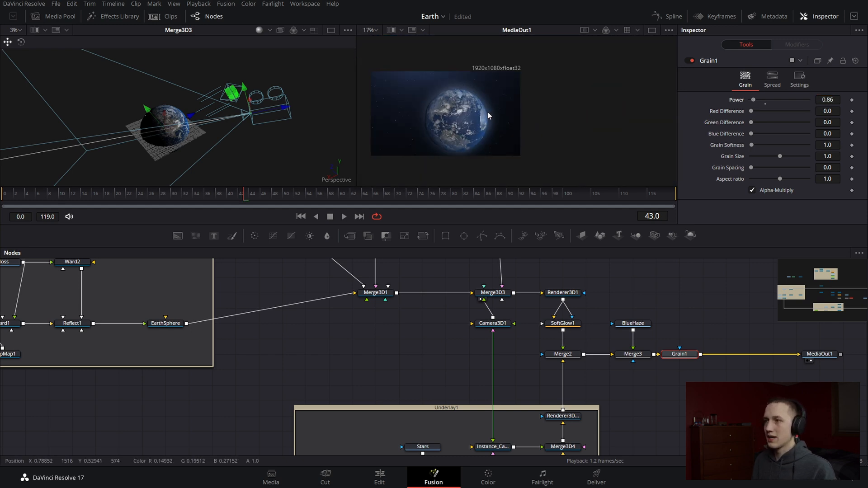
left_click_drag(488, 112, 514, 121)
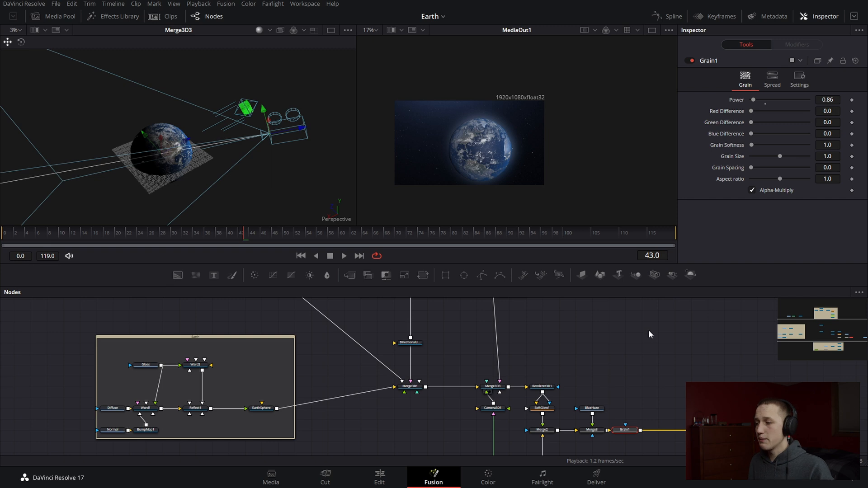
Add a Saver node after MediaOut1 and show where the Render All Savers command is without running it
scroll(655, 360, "up", 2)
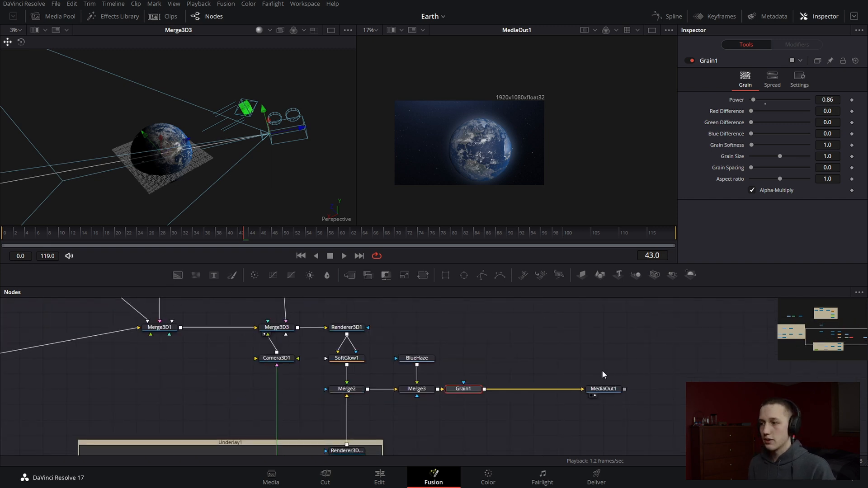
scroll(602, 371, "up", 2)
left_click_drag(640, 388, 563, 352)
left_click(547, 362)
key("shift+space")
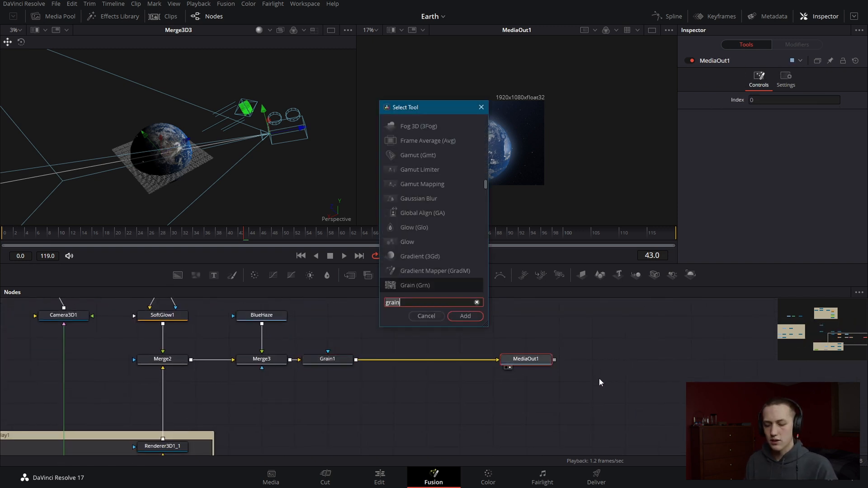
type("saver")
key("Return")
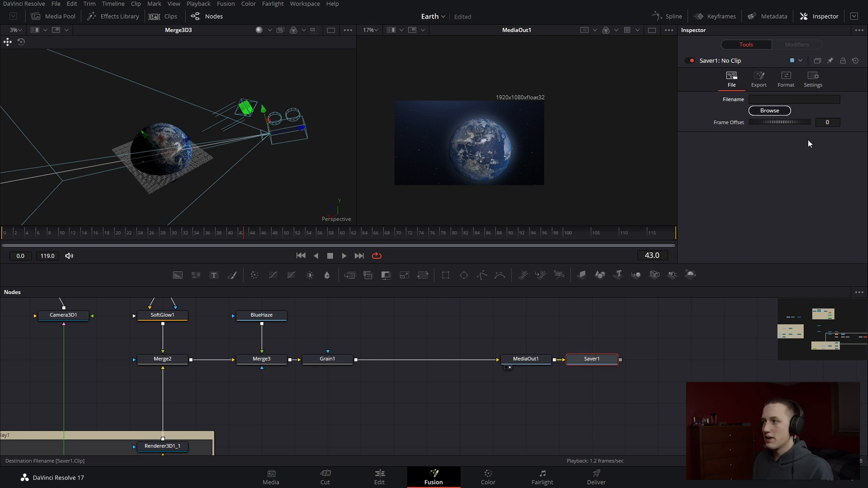
left_click(222, 5)
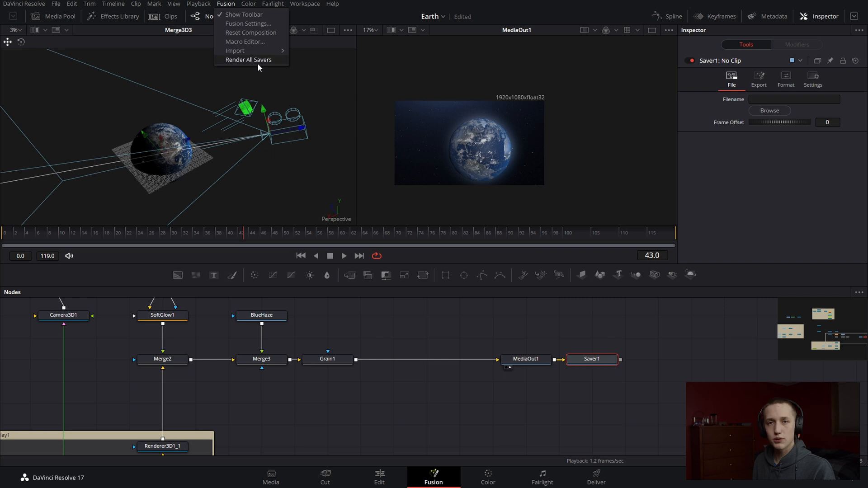
left_click(417, 303)
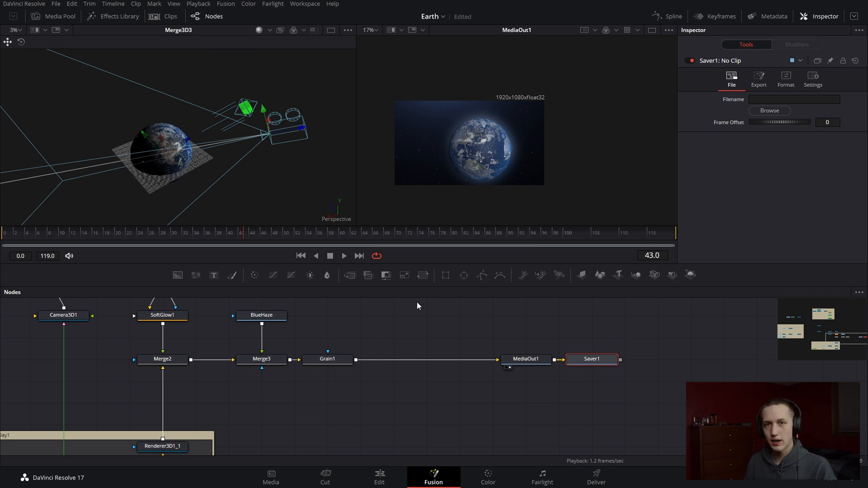